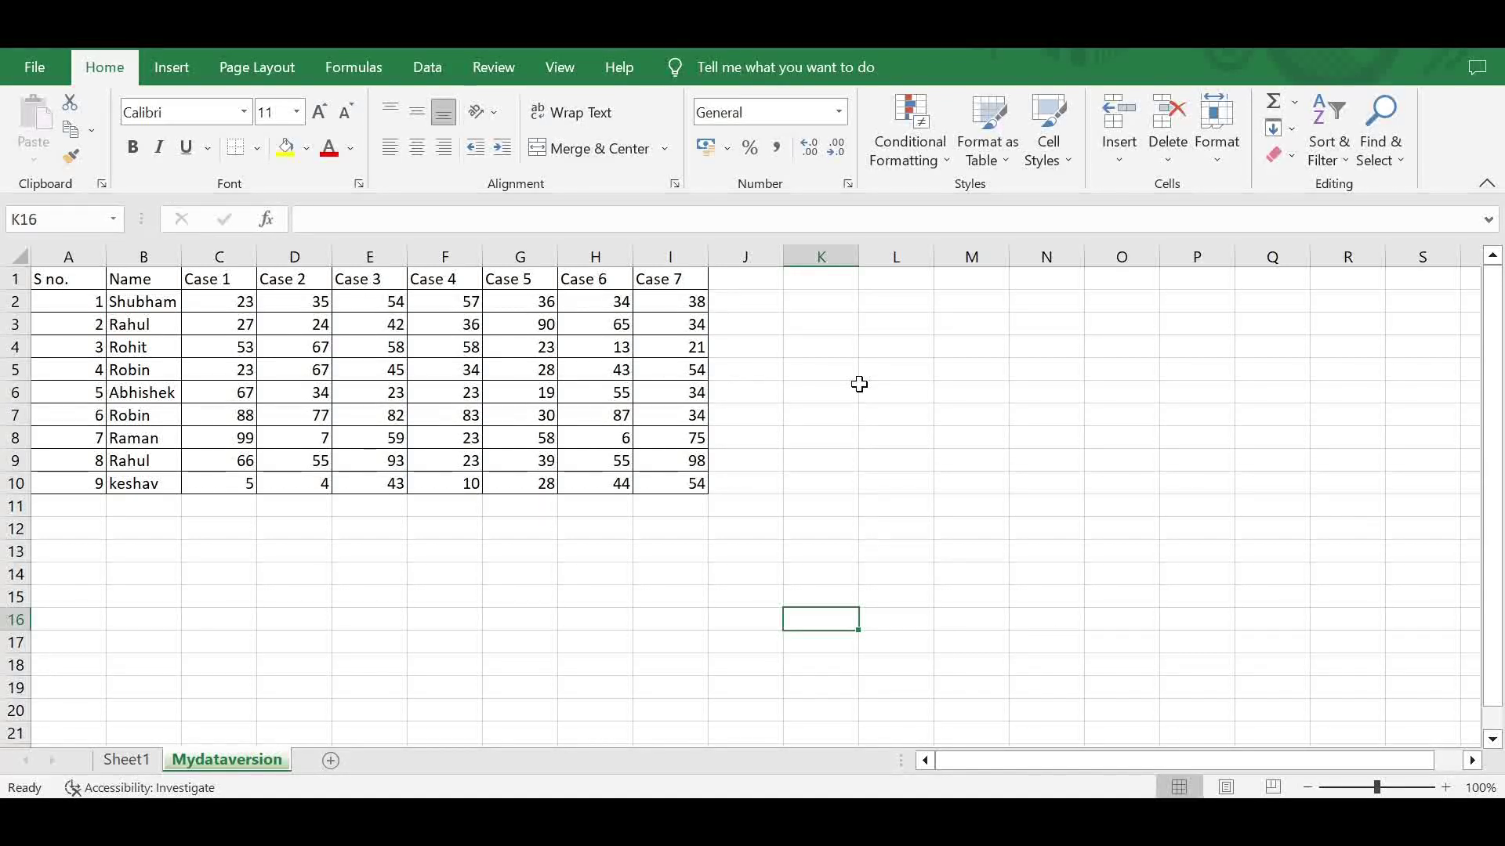
left_click(898, 160)
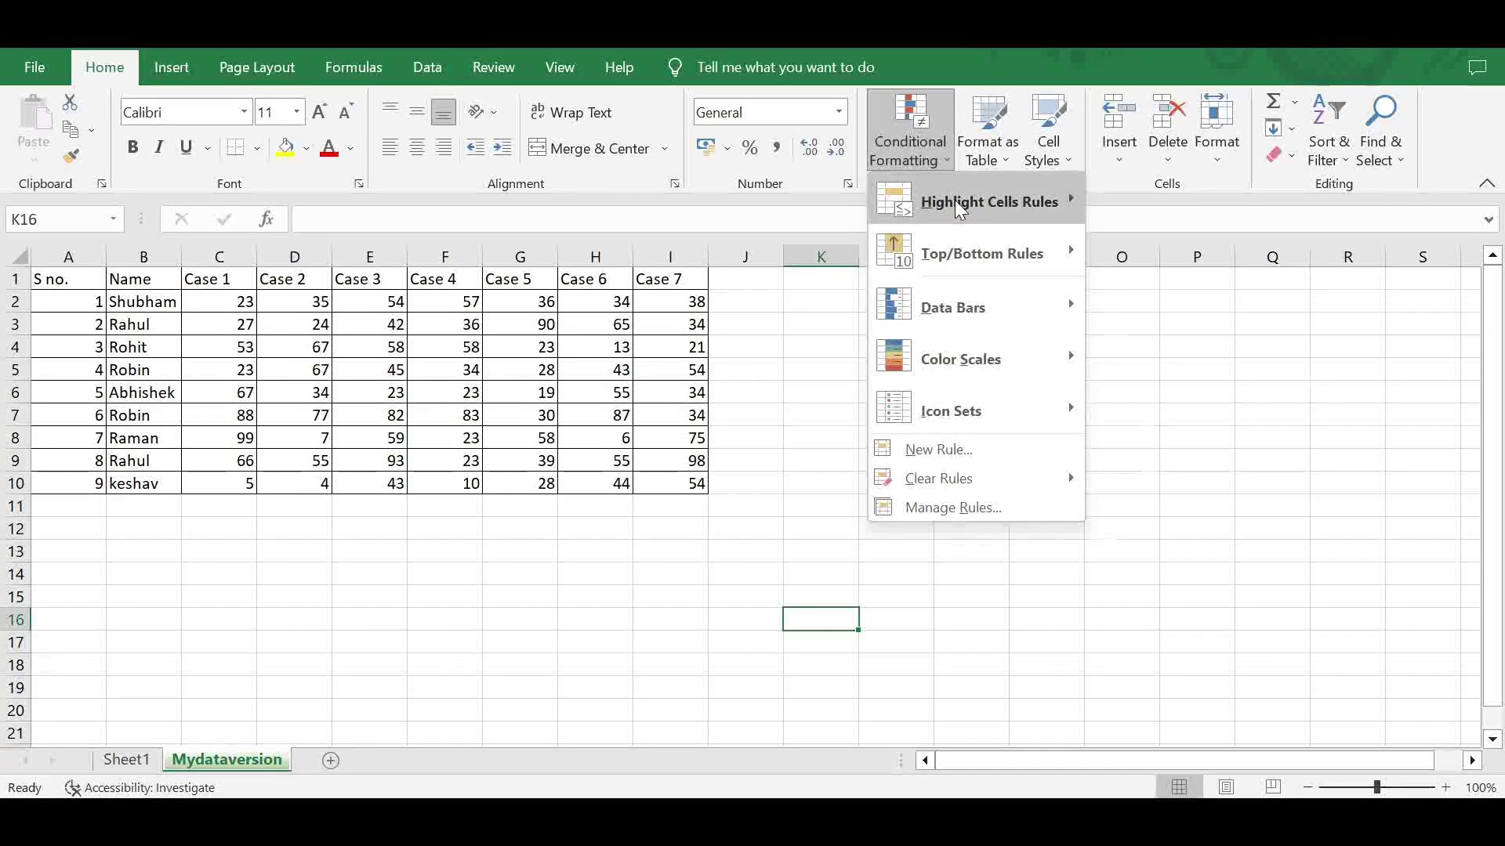
mouse_move(955, 200)
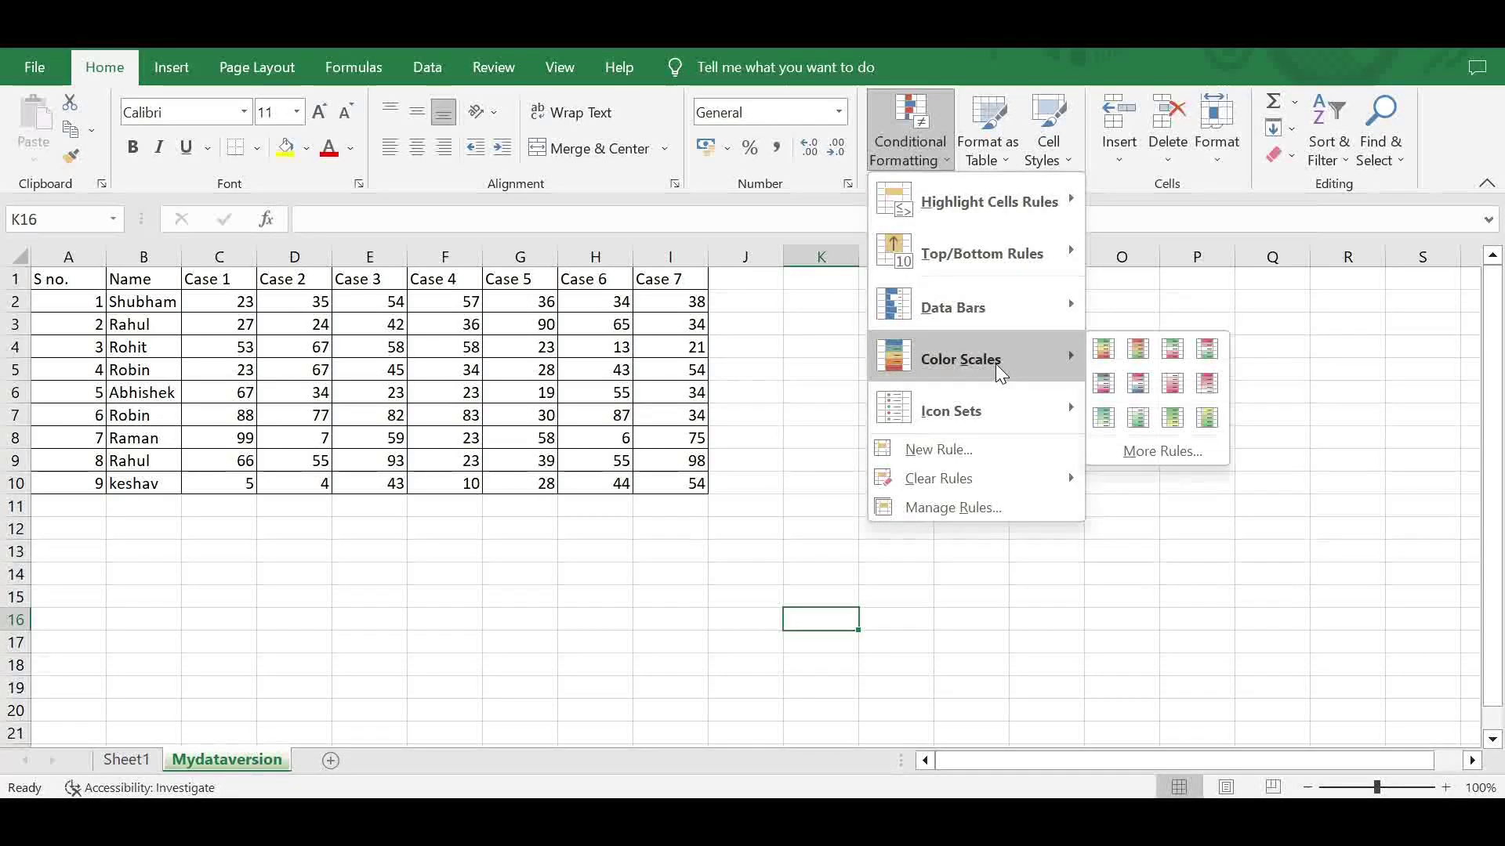
mouse_move(1000, 413)
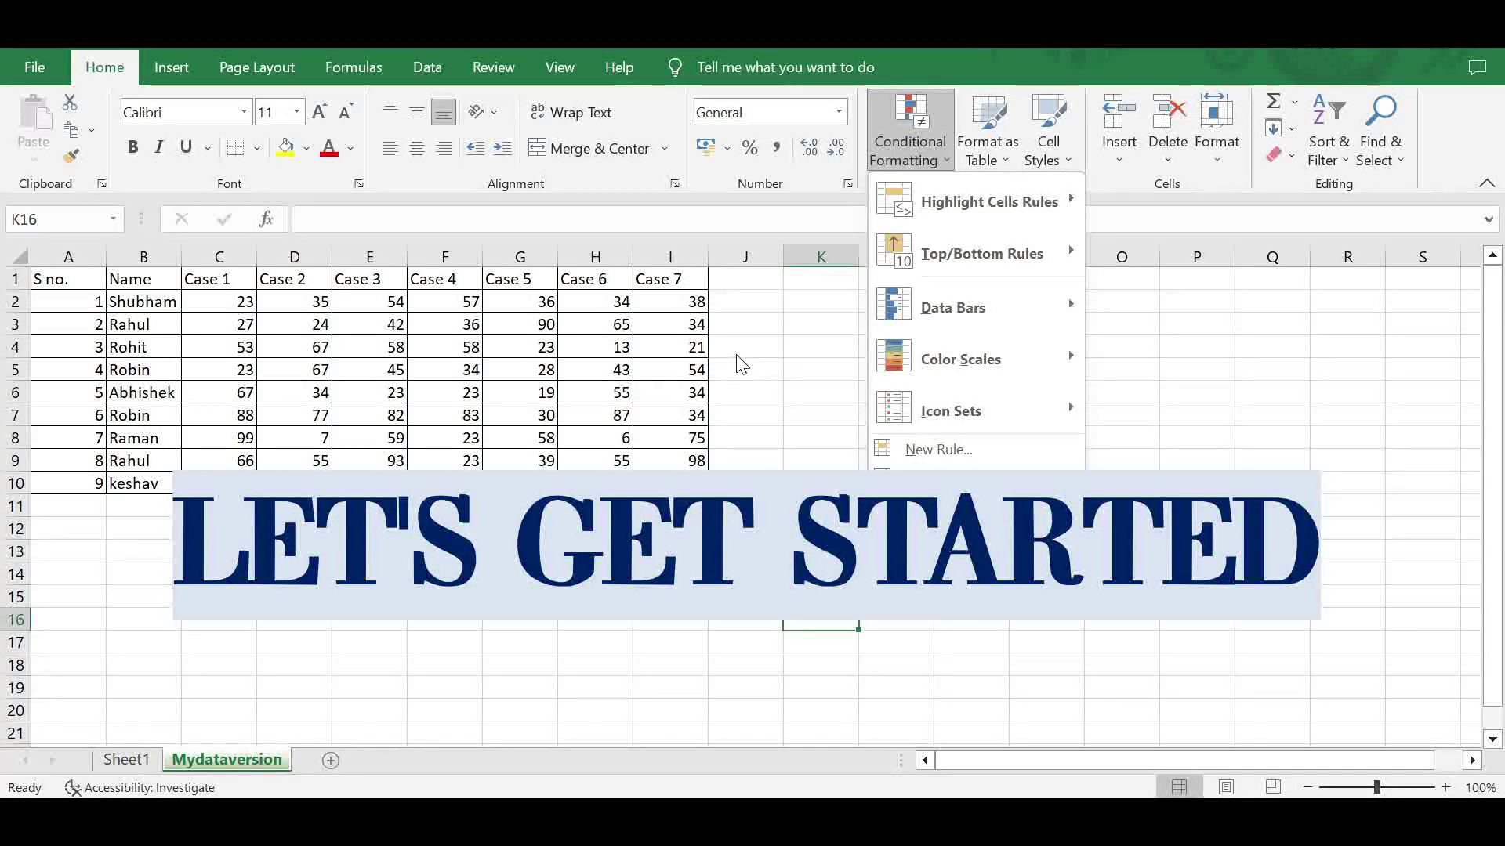
key("Escape")
left_click_drag(63, 280, 671, 478)
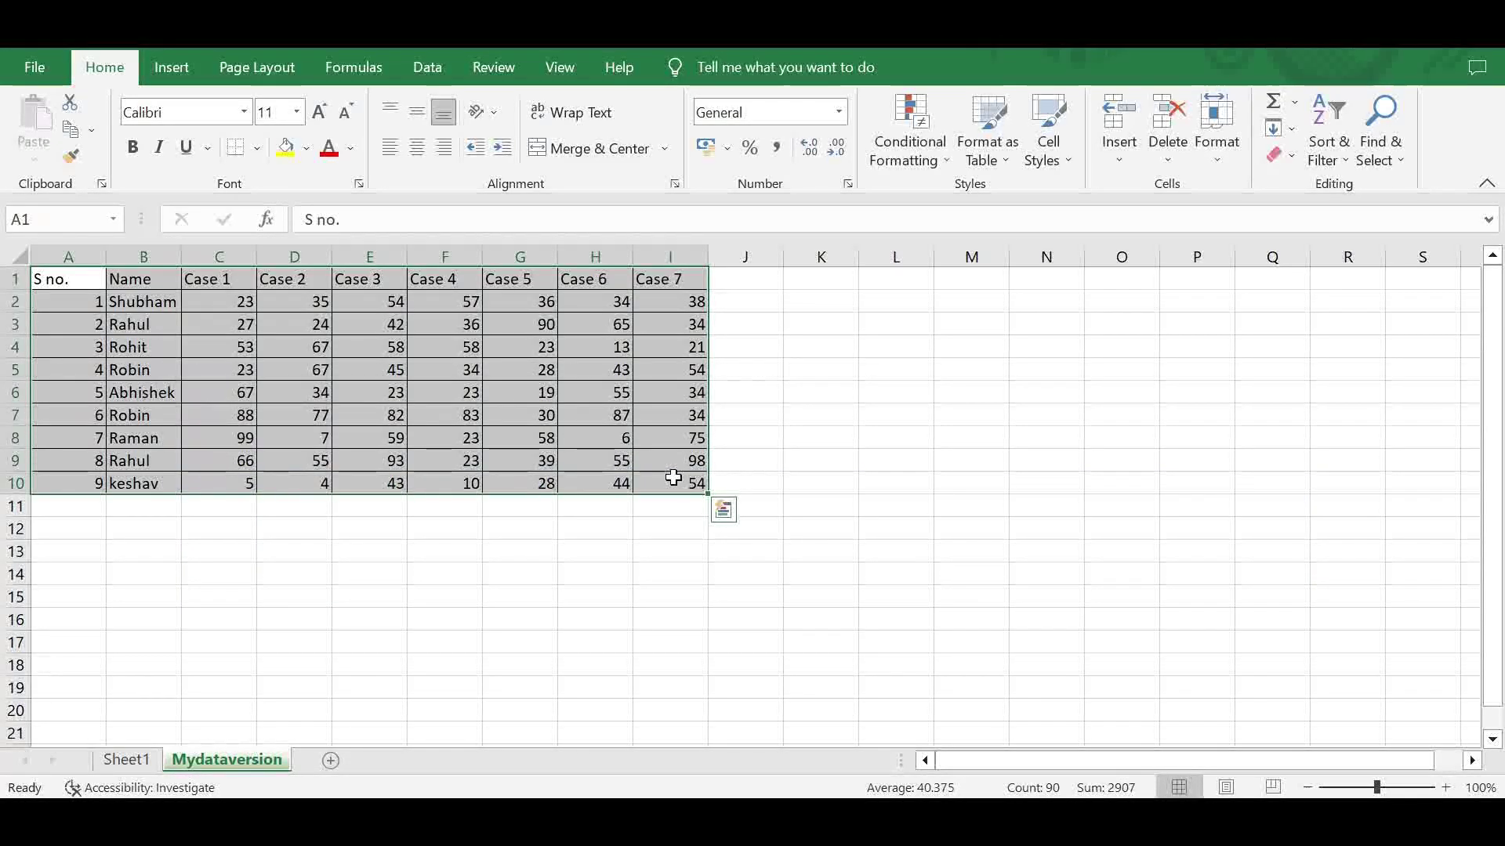
left_click(294, 551)
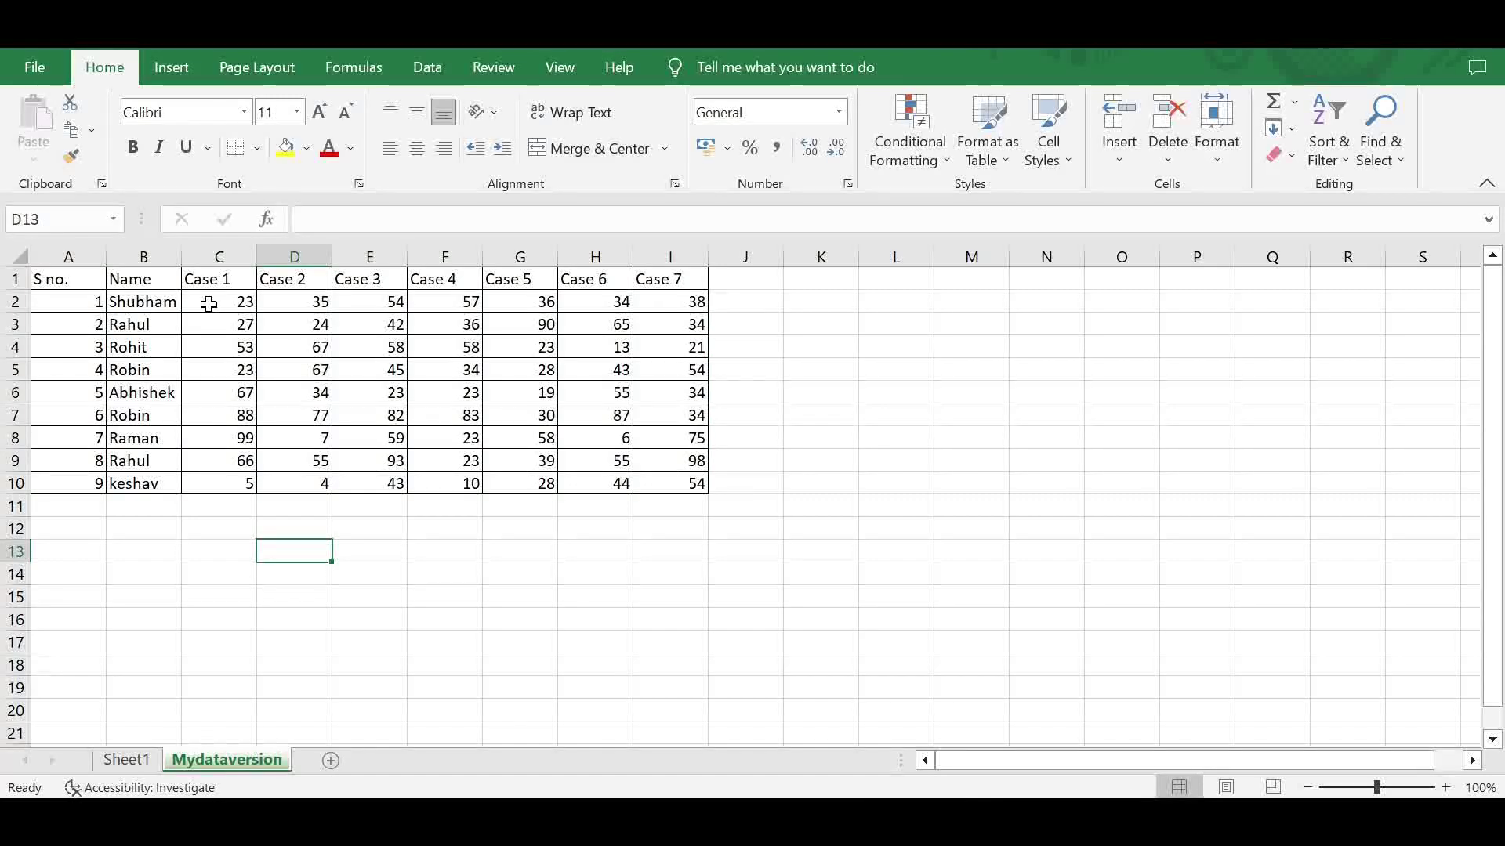
- Apply blue gradient-fill data bars to the Case 1 values in C2:C10
left_click_drag(208, 304, 229, 483)
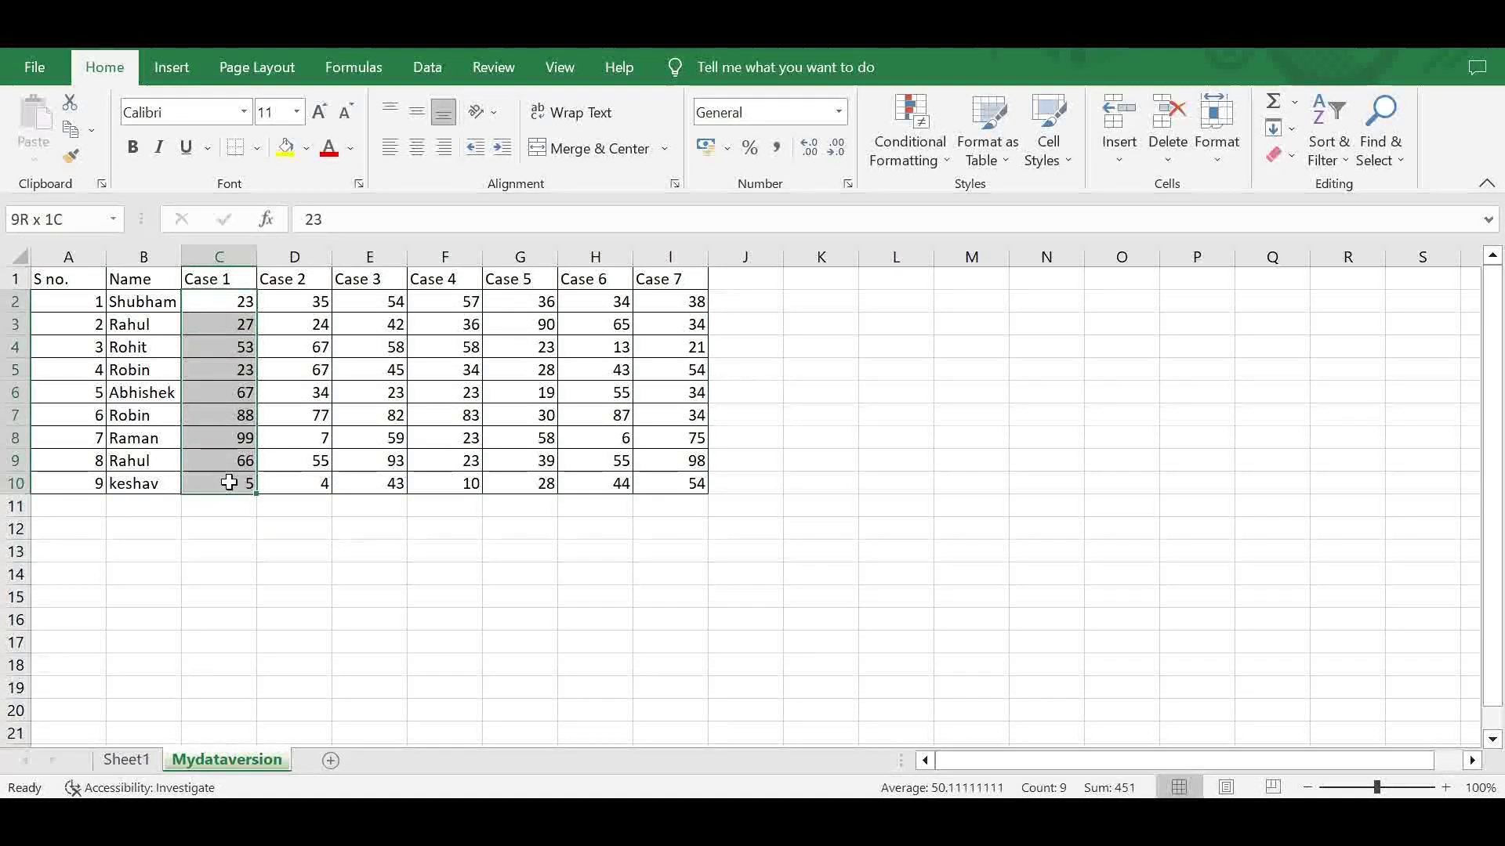
left_click(903, 161)
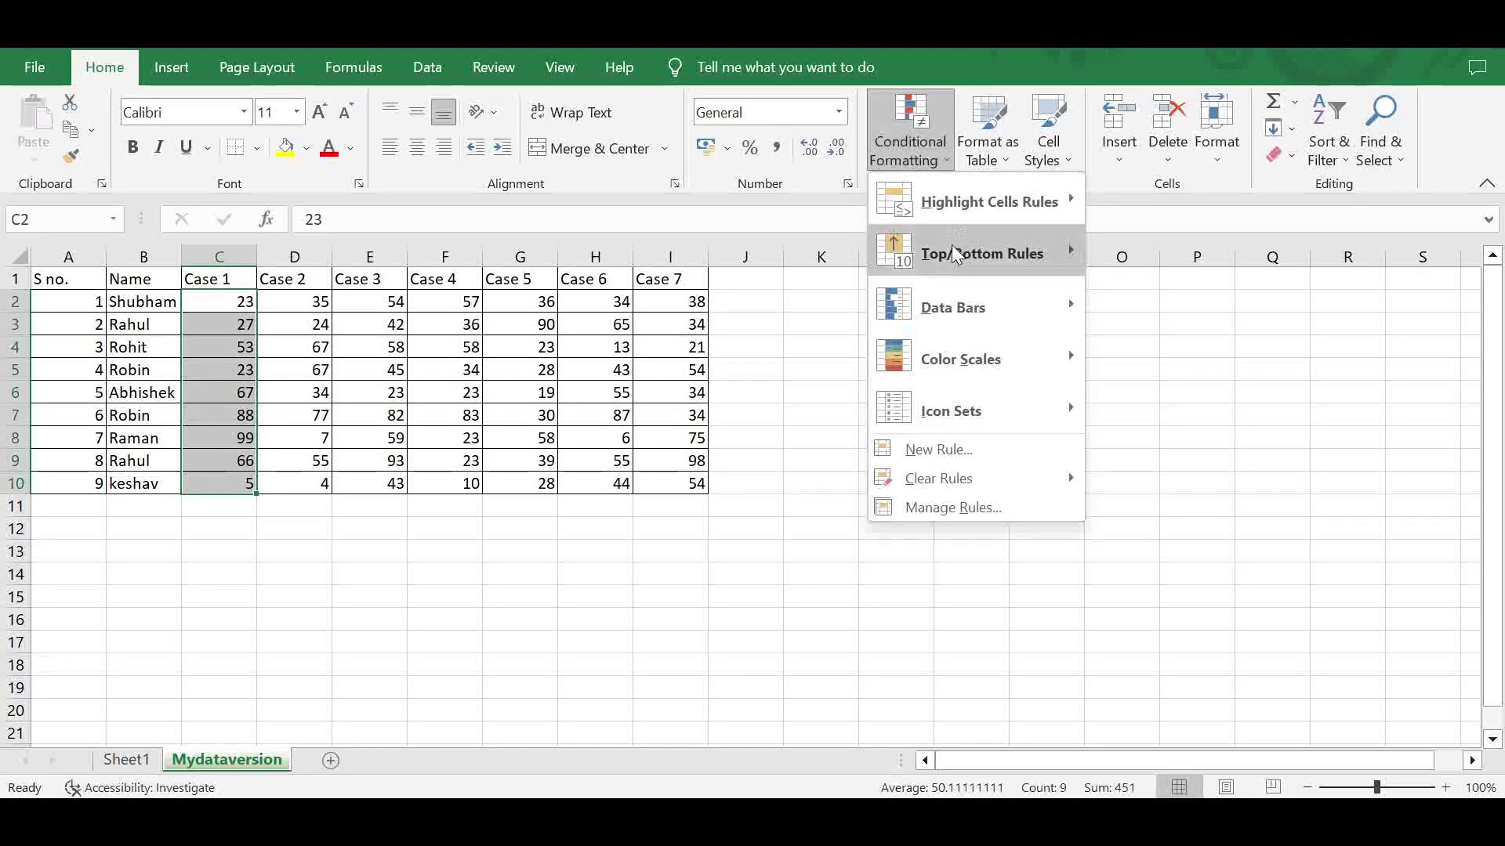
mouse_move(976, 308)
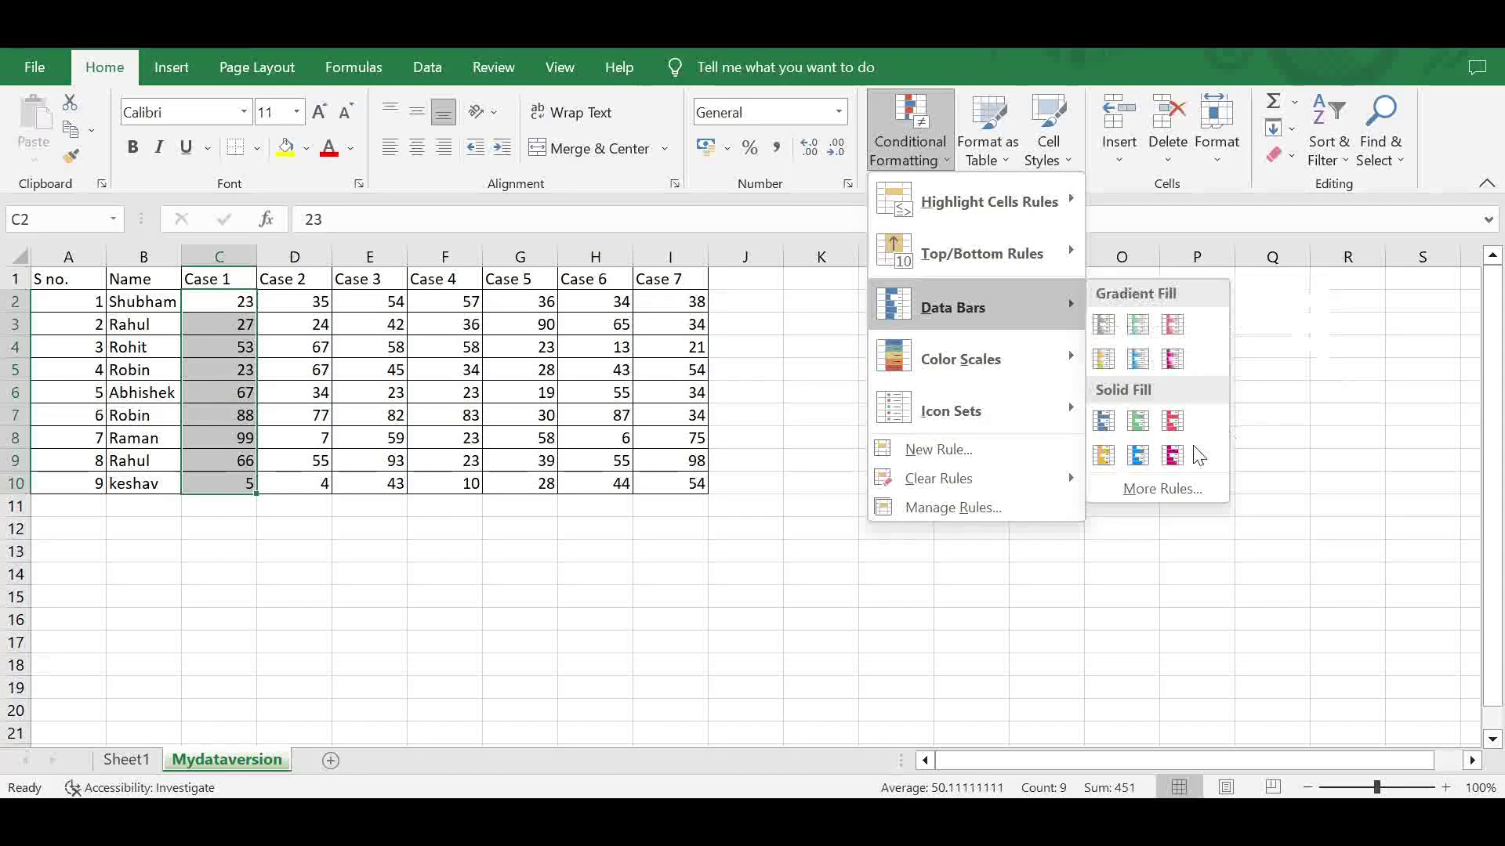
left_click(1107, 326)
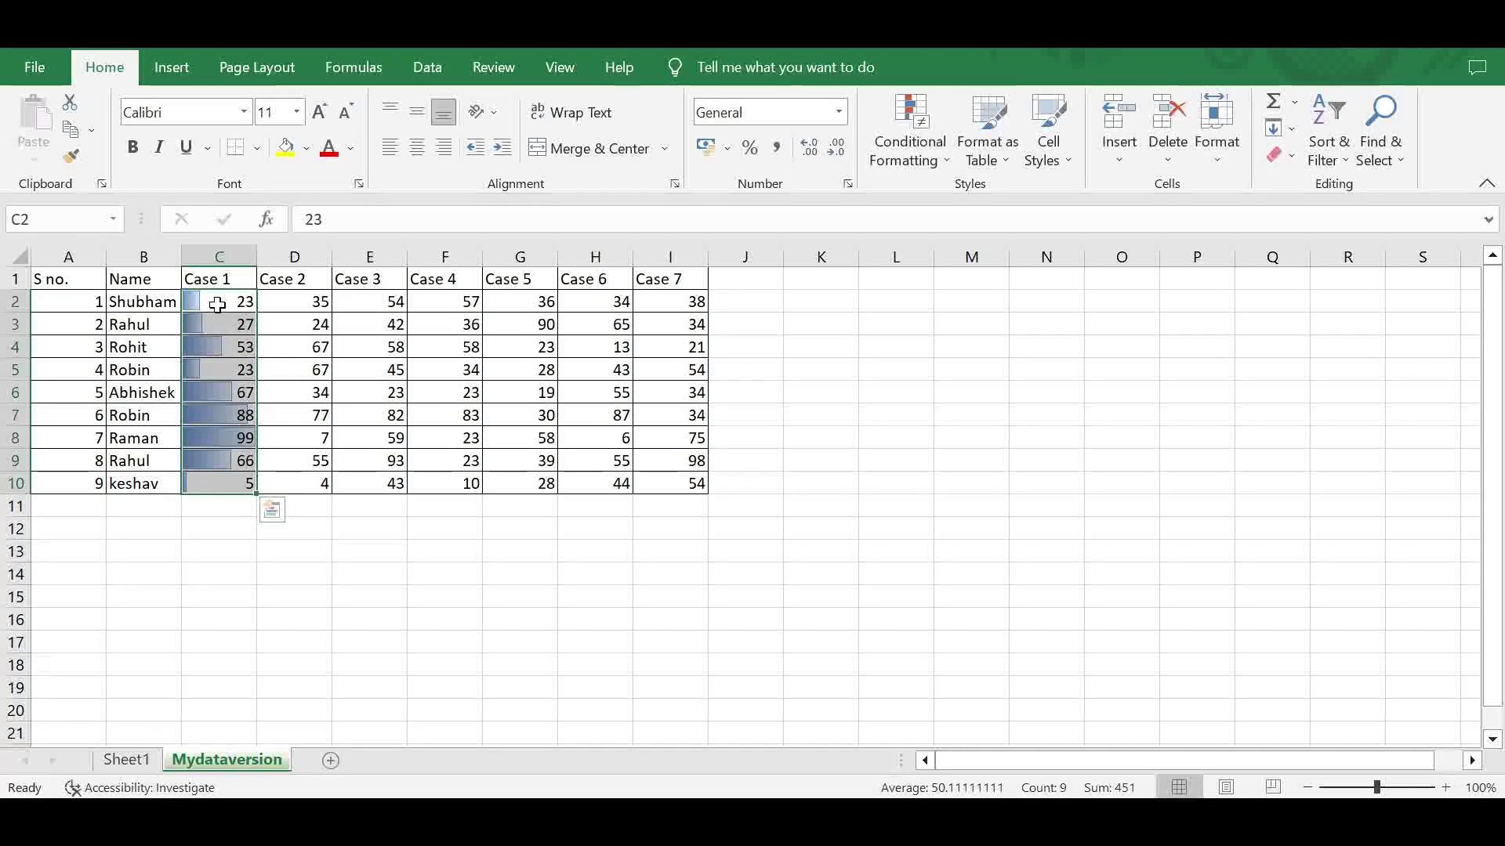
left_click(235, 553)
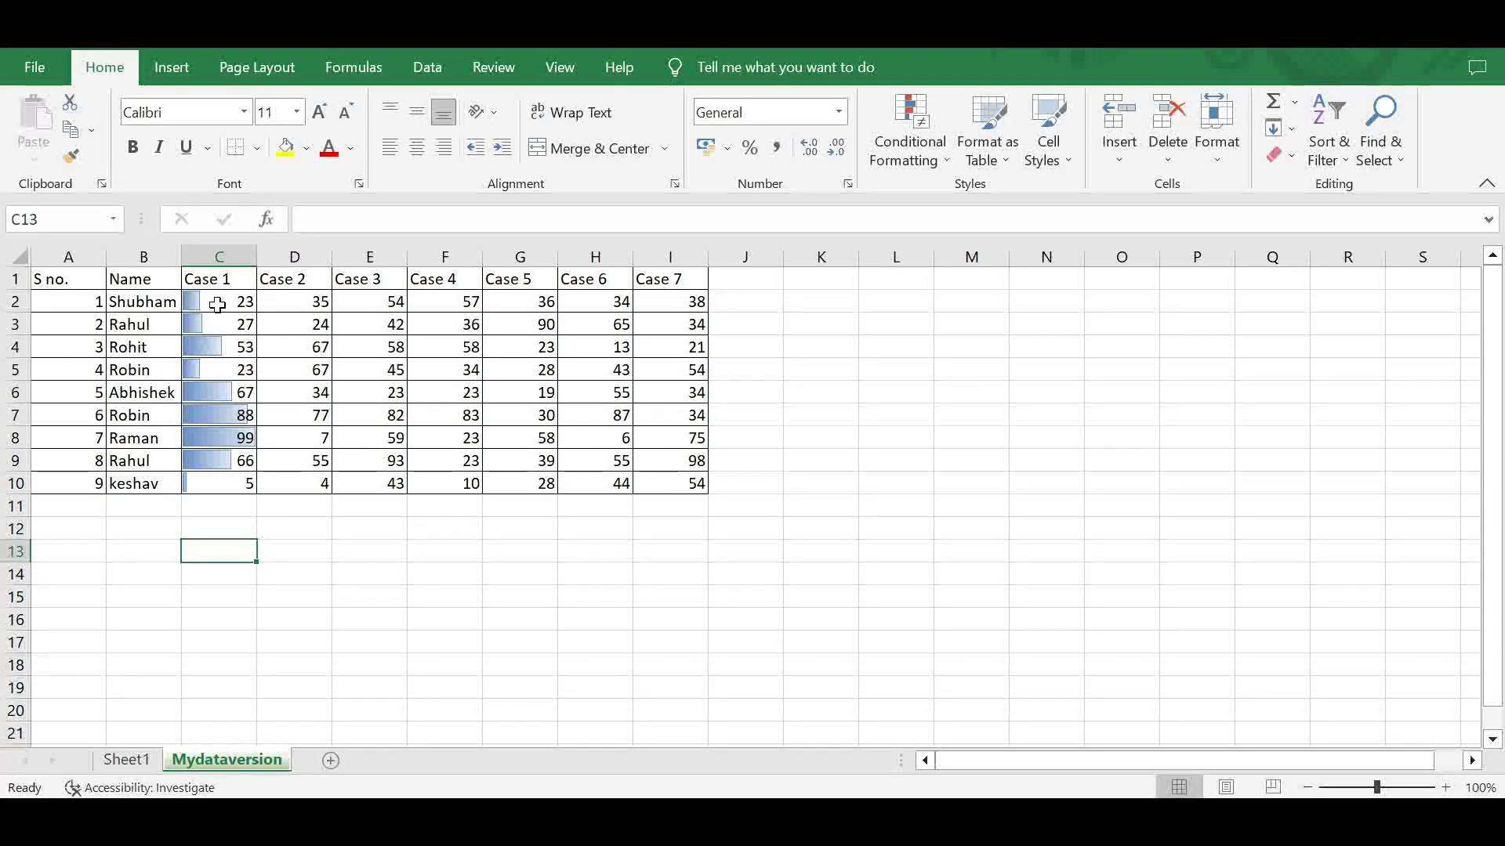
- Open the data bar rule applied to the Case 1 values in C2:C10 for editing
left_click_drag(217, 299, 208, 484)
left_click(896, 160)
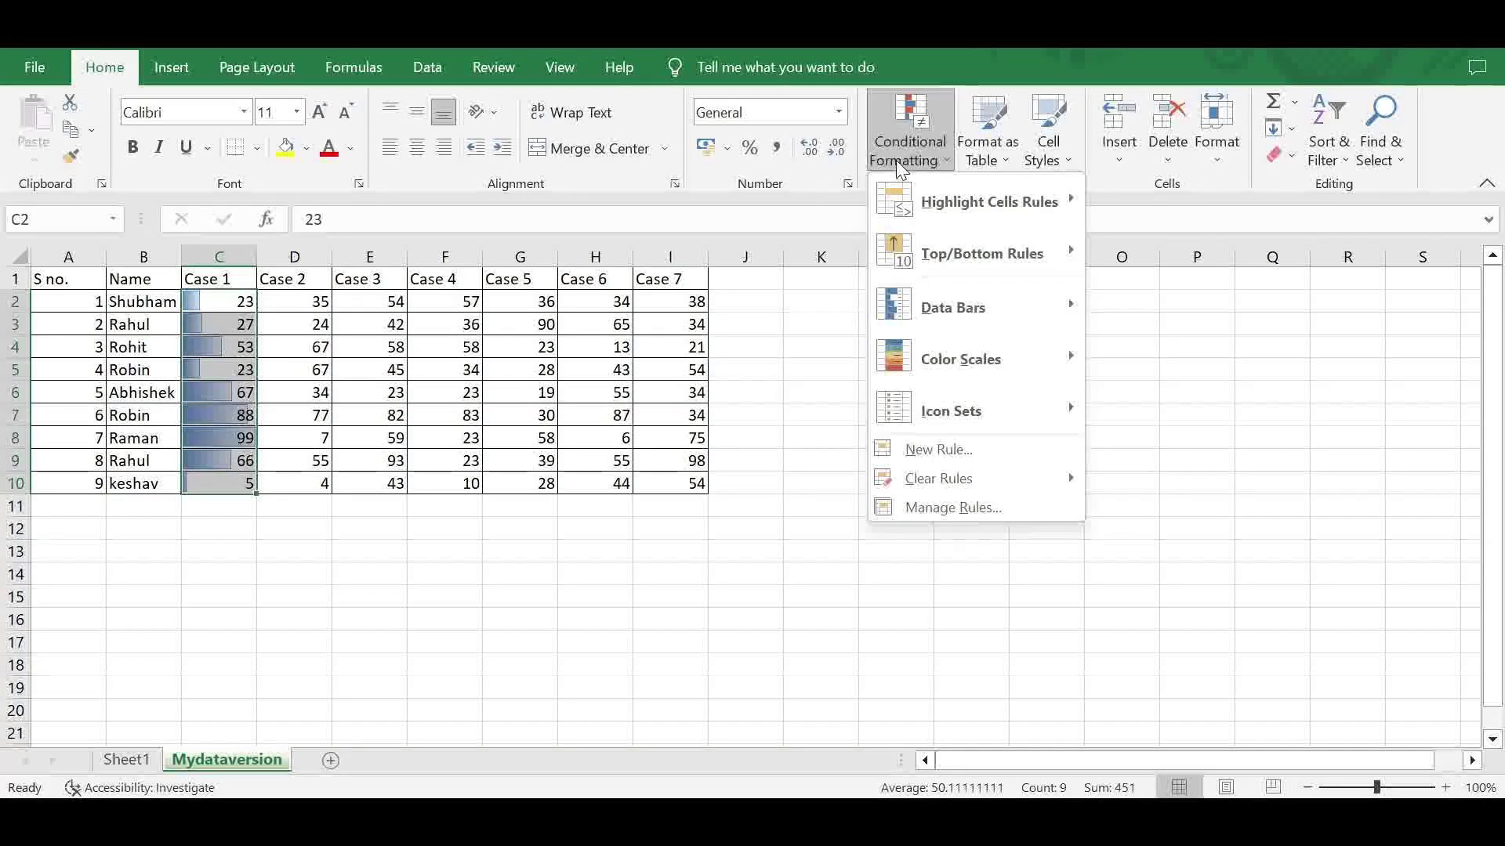
left_click(964, 509)
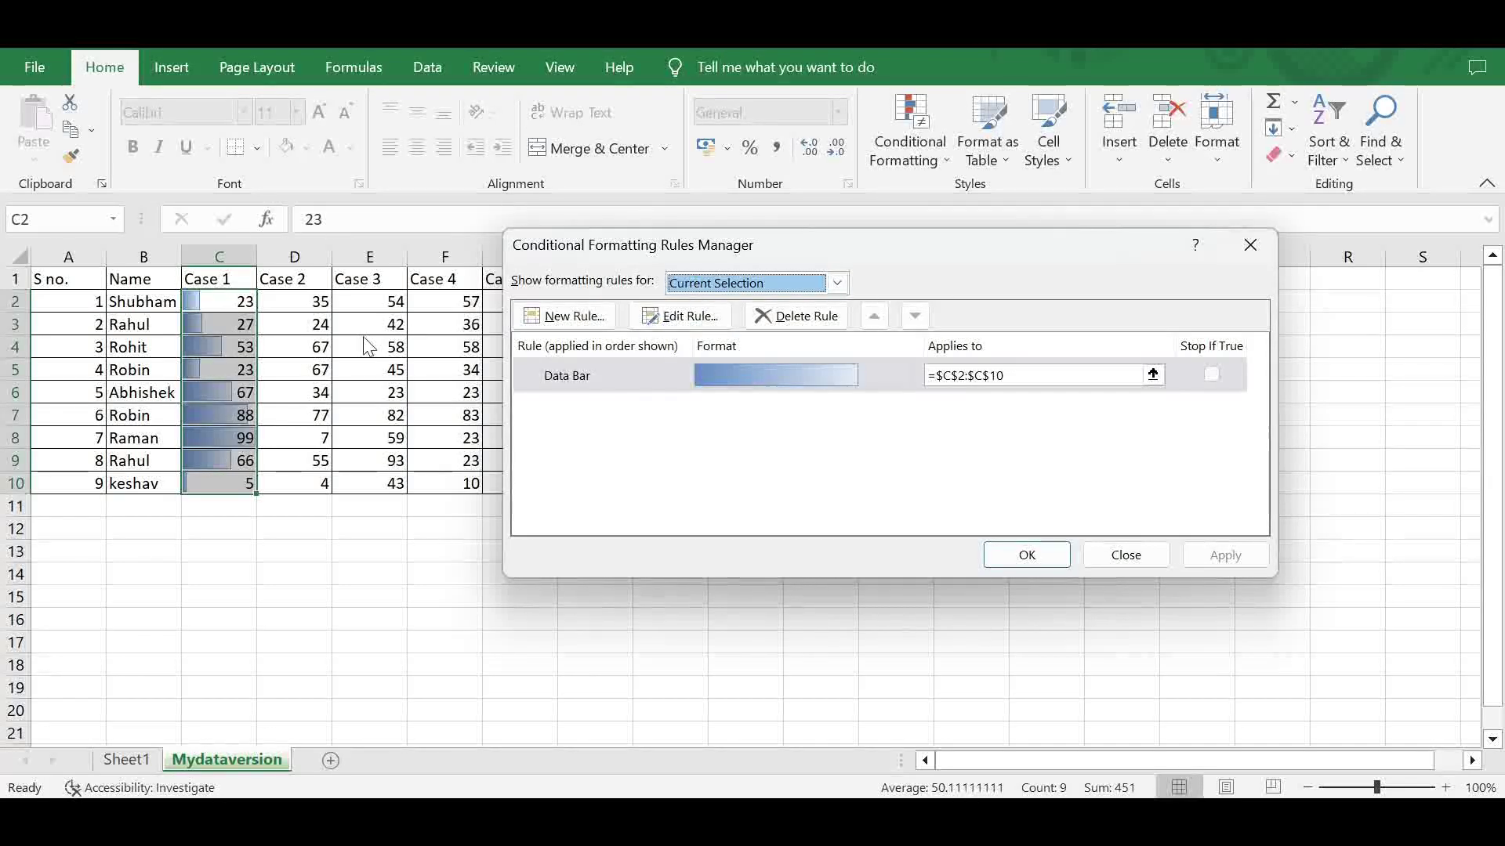
left_click(685, 317)
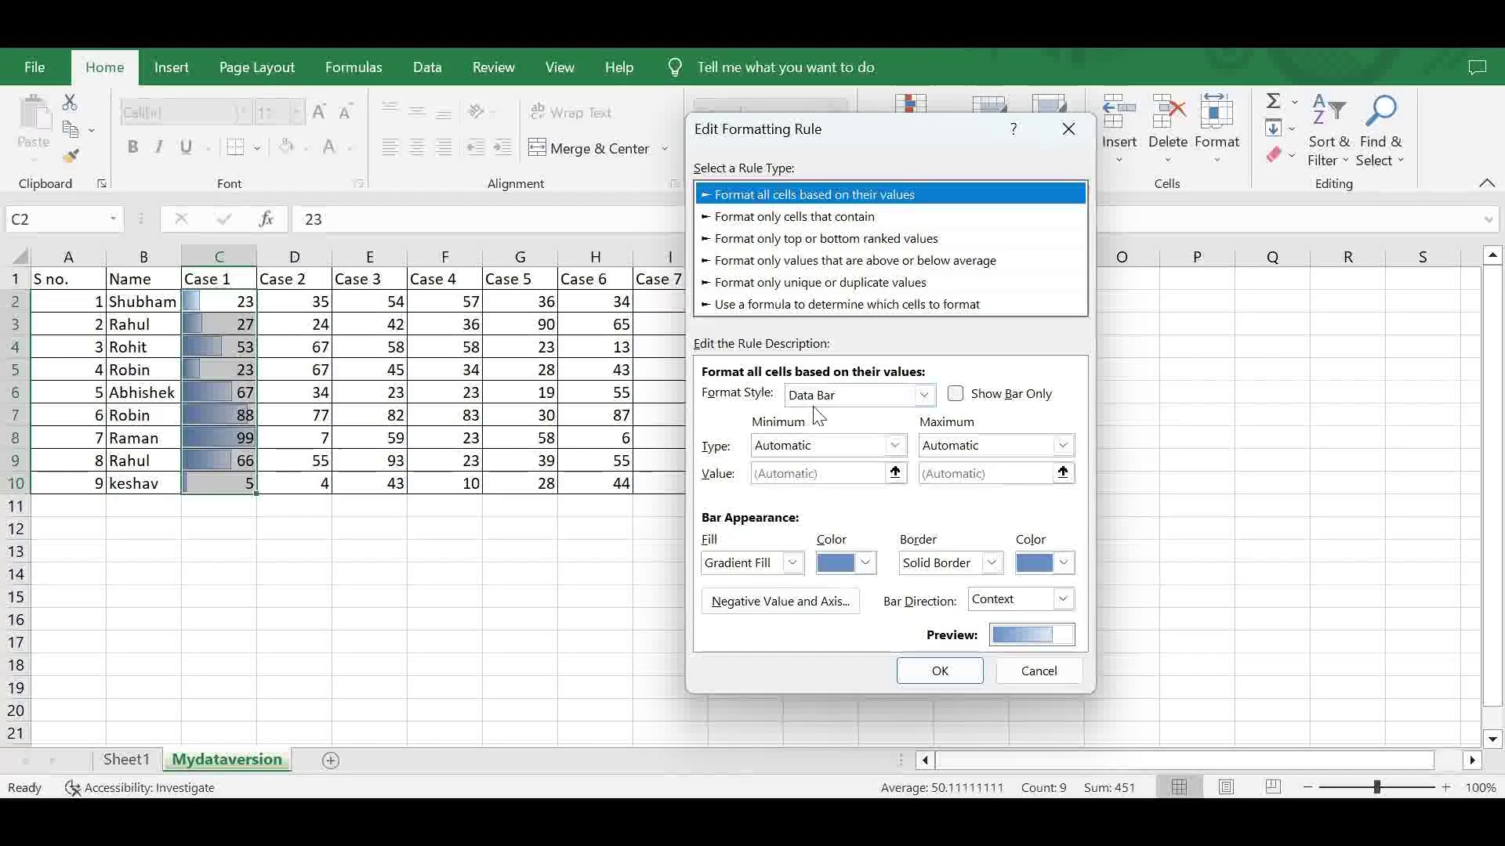
left_click(925, 395)
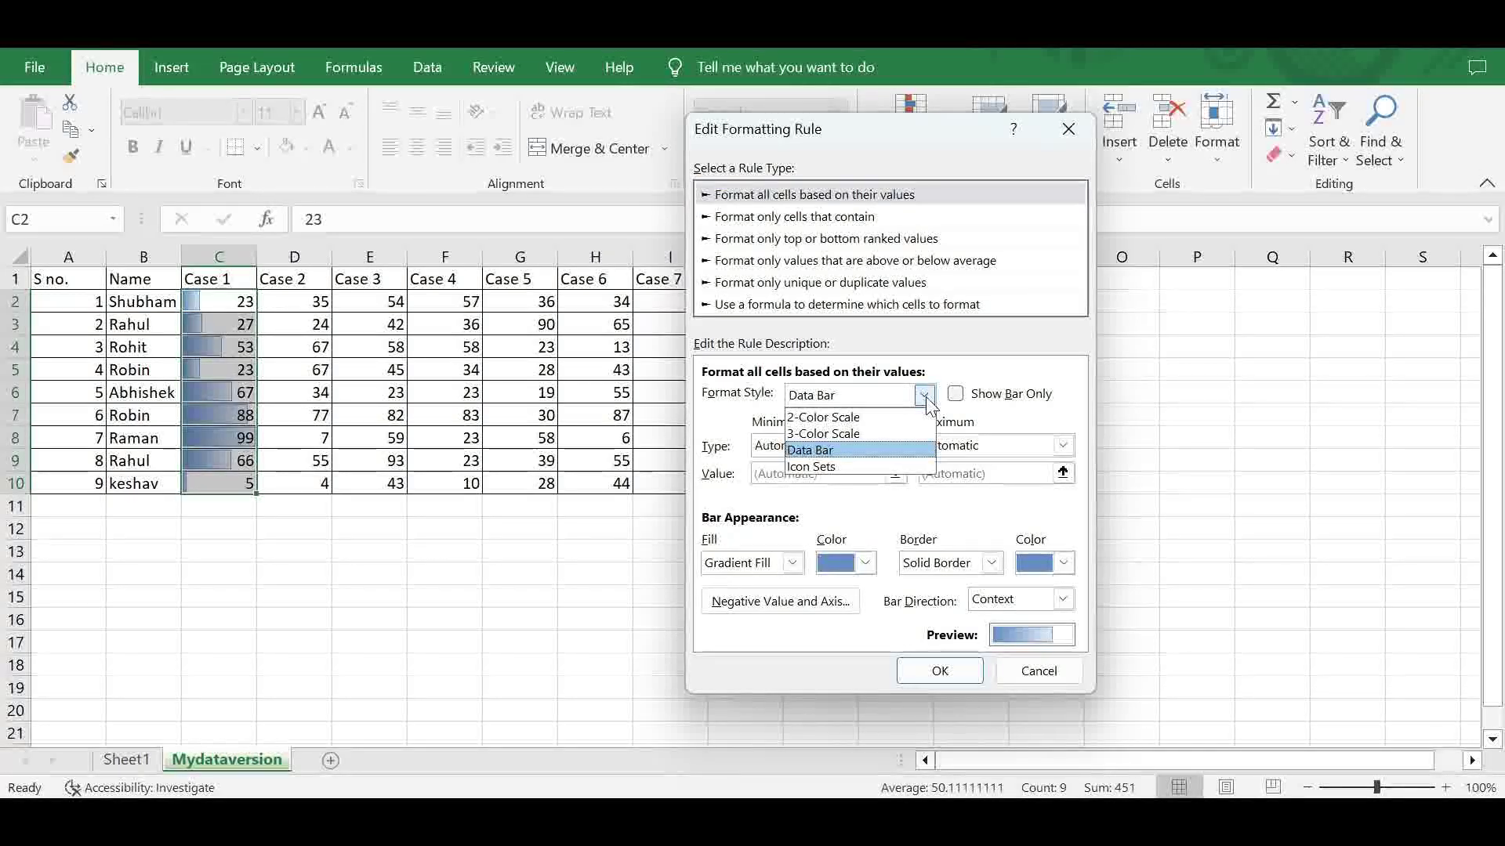
left_click(840, 449)
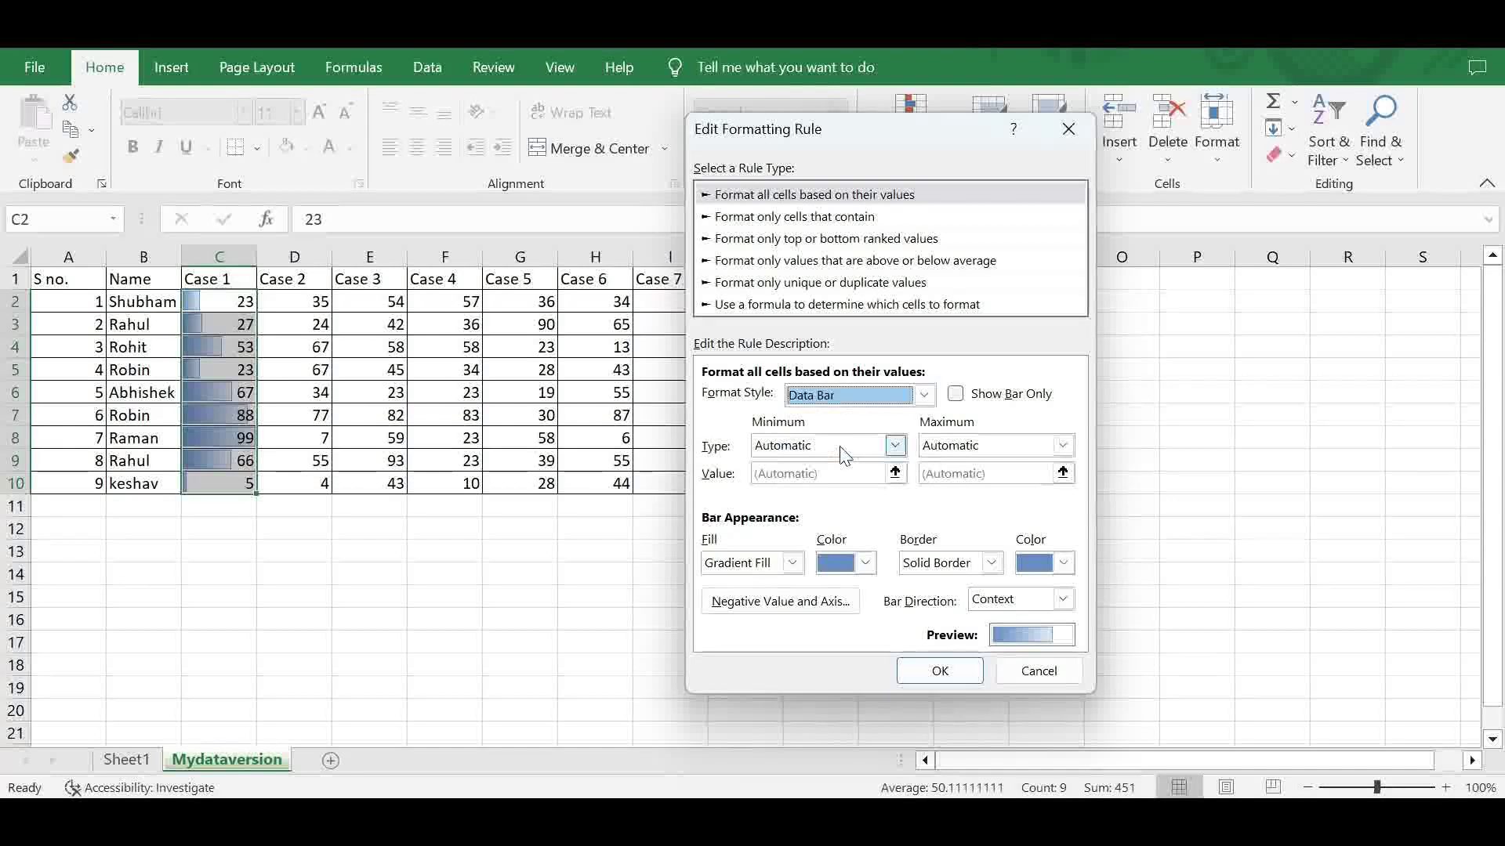
left_click(957, 399)
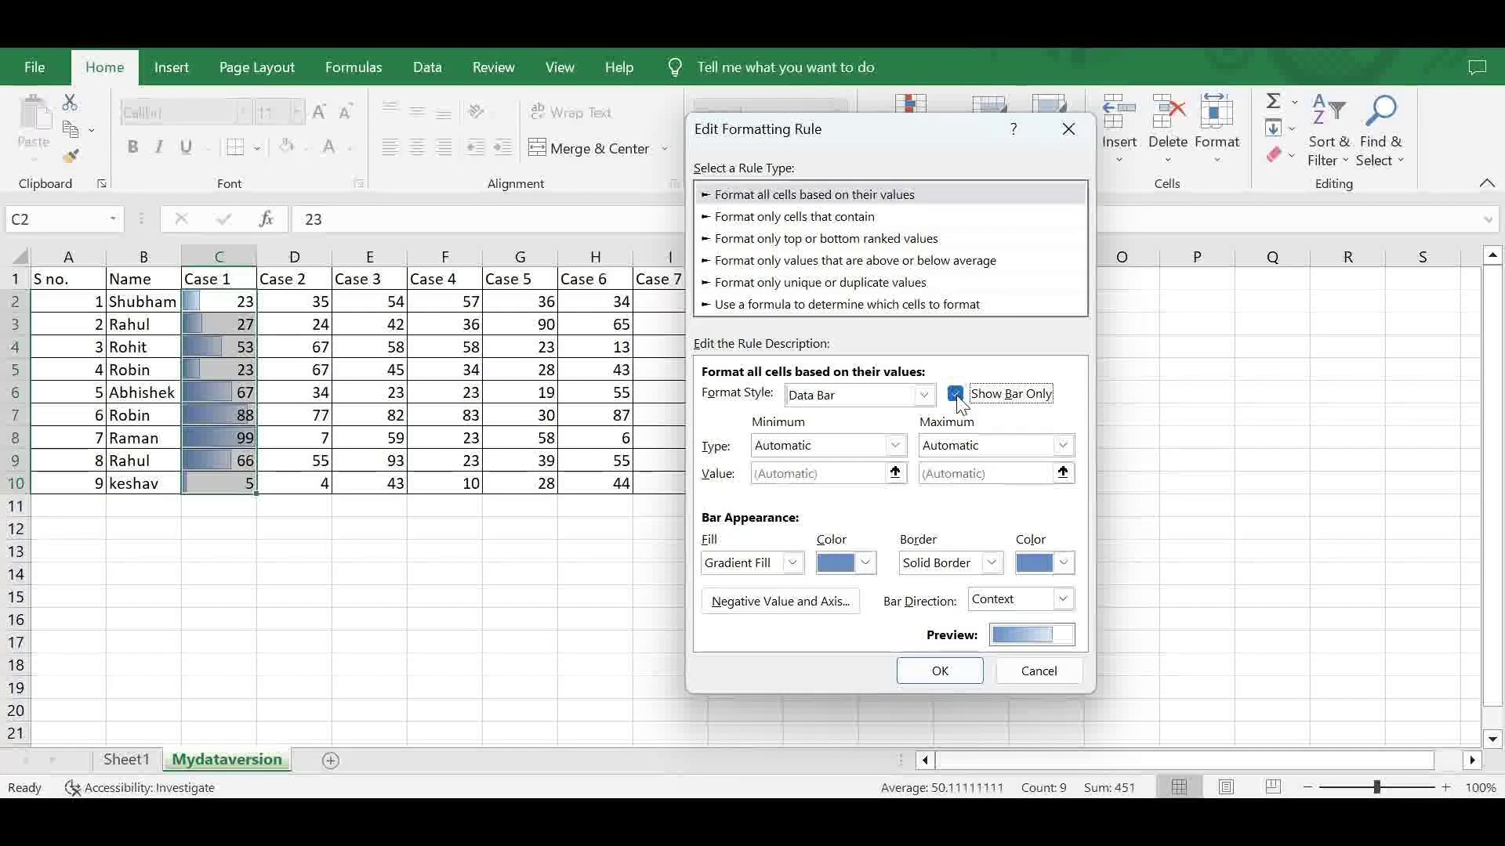
left_click(956, 395)
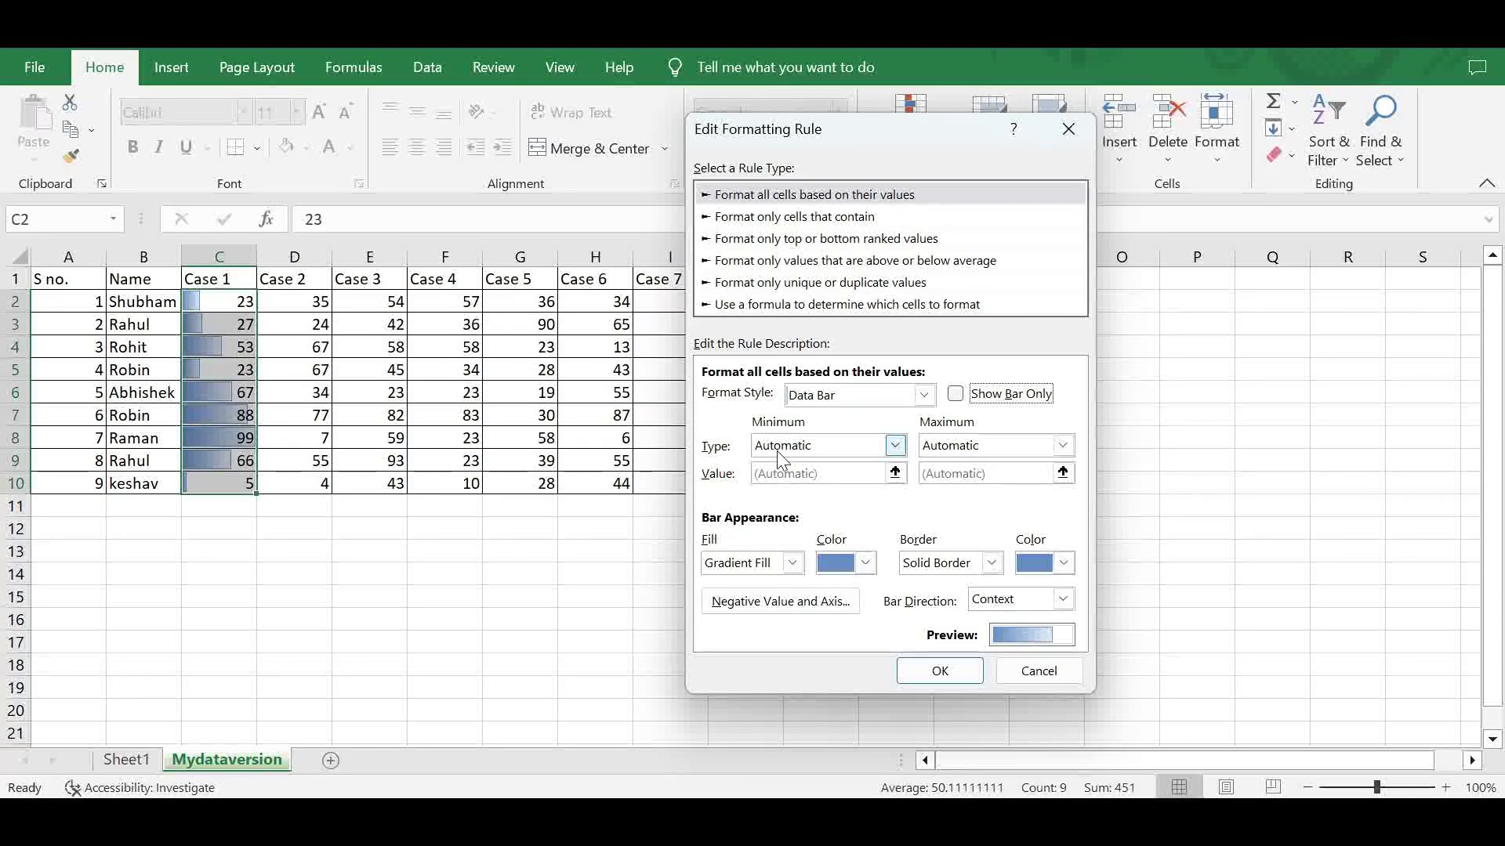
- Set the data bar's minimum to type Number with value =$C$10 and its maximum to type Number with value 0+$C$8
left_click(894, 447)
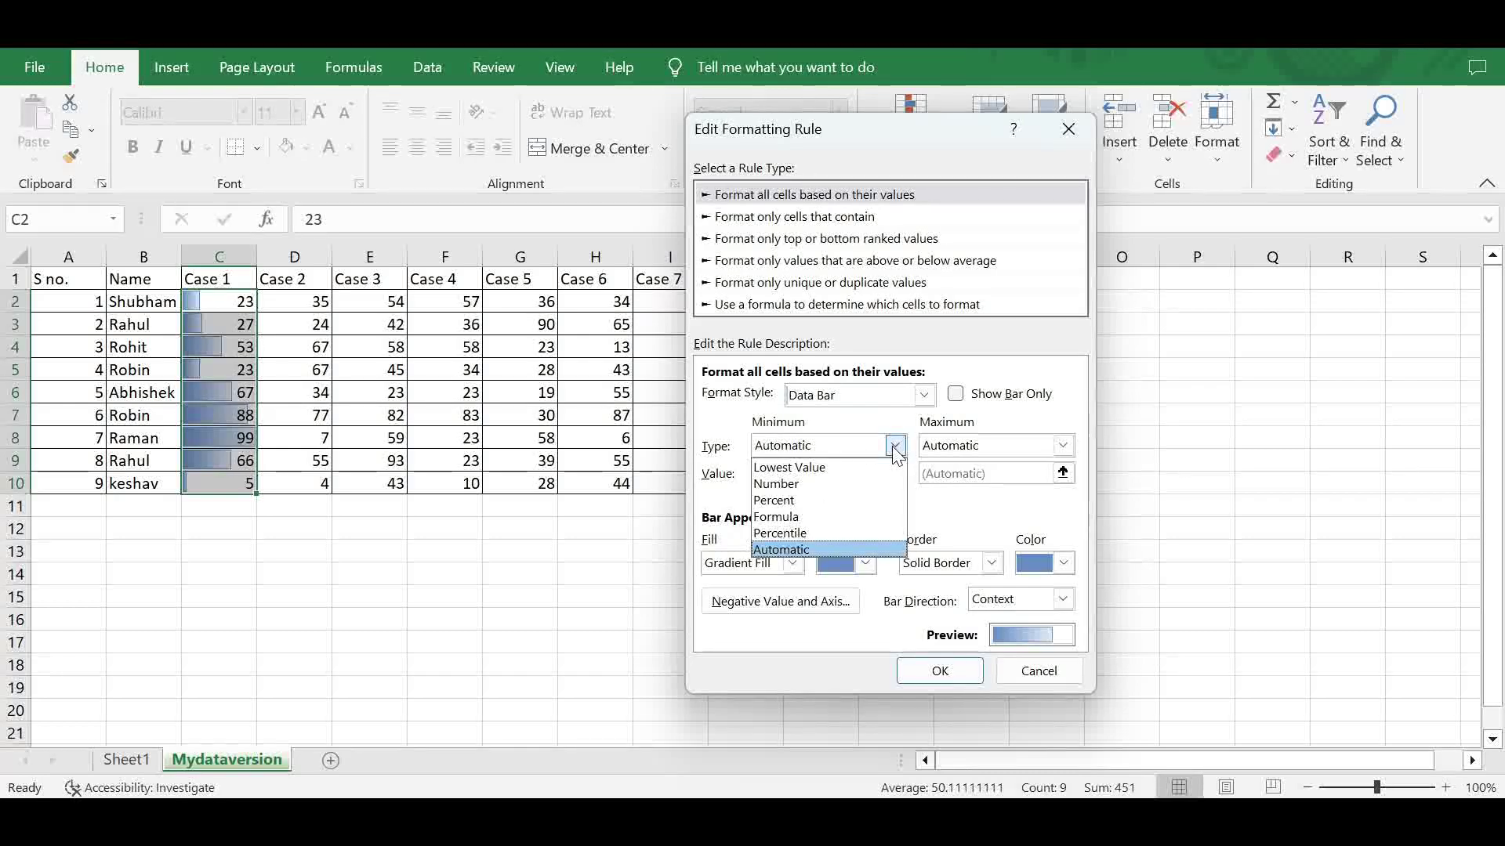
left_click(848, 484)
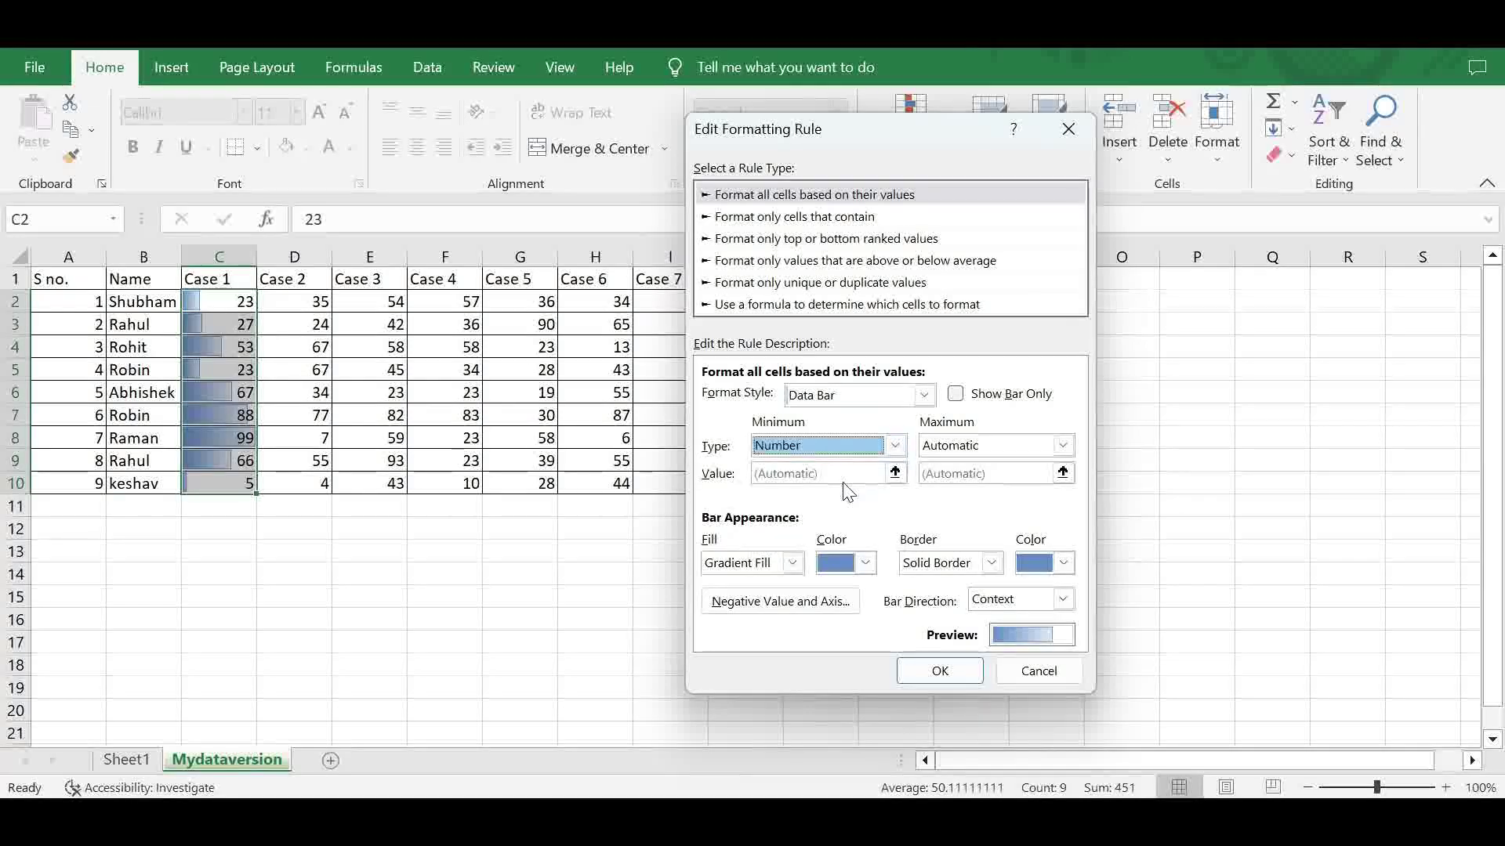
left_click(1065, 448)
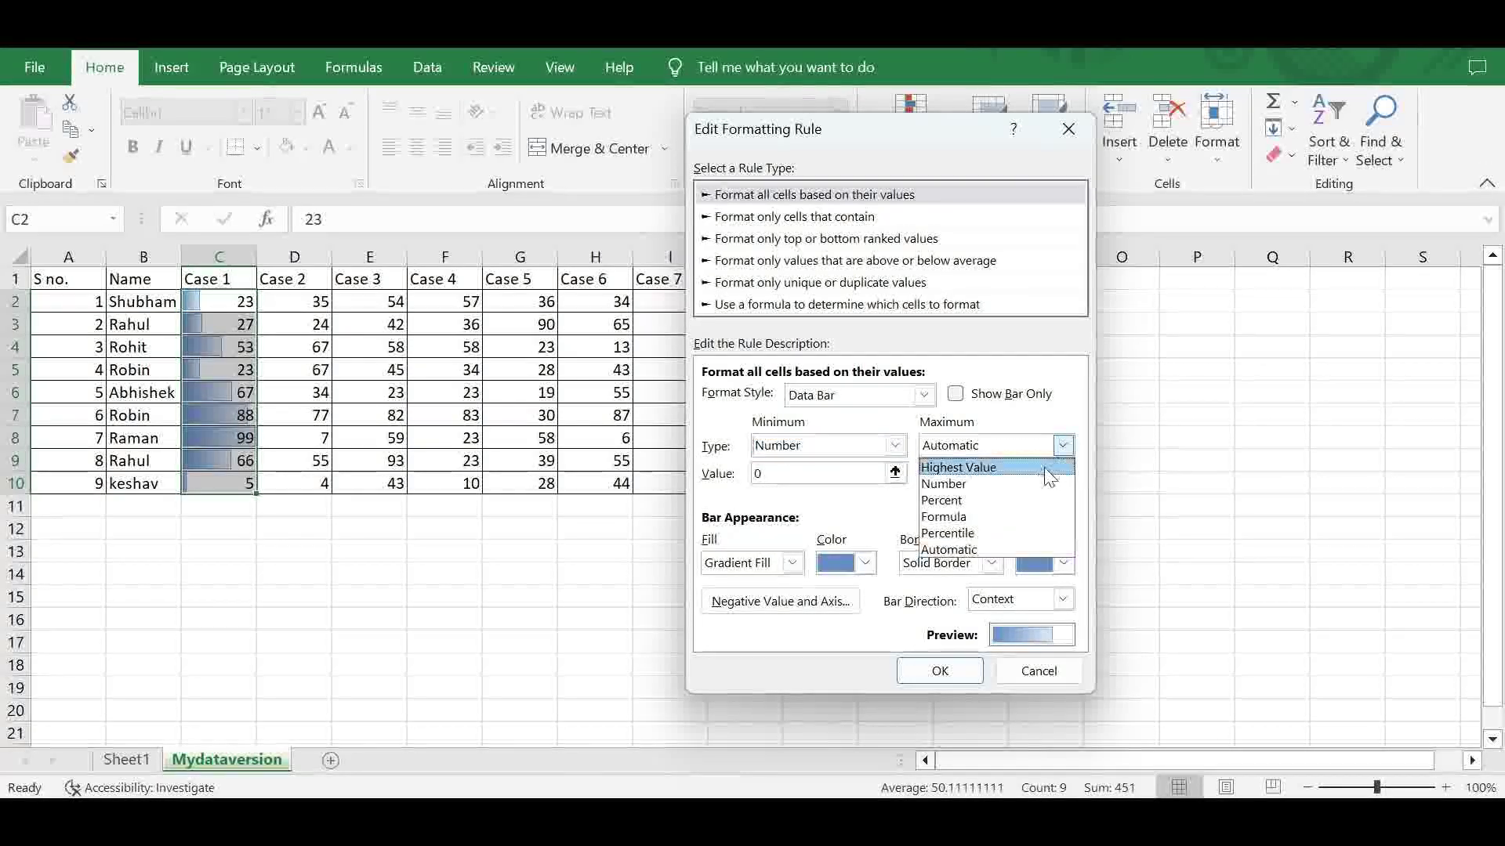
left_click(1038, 485)
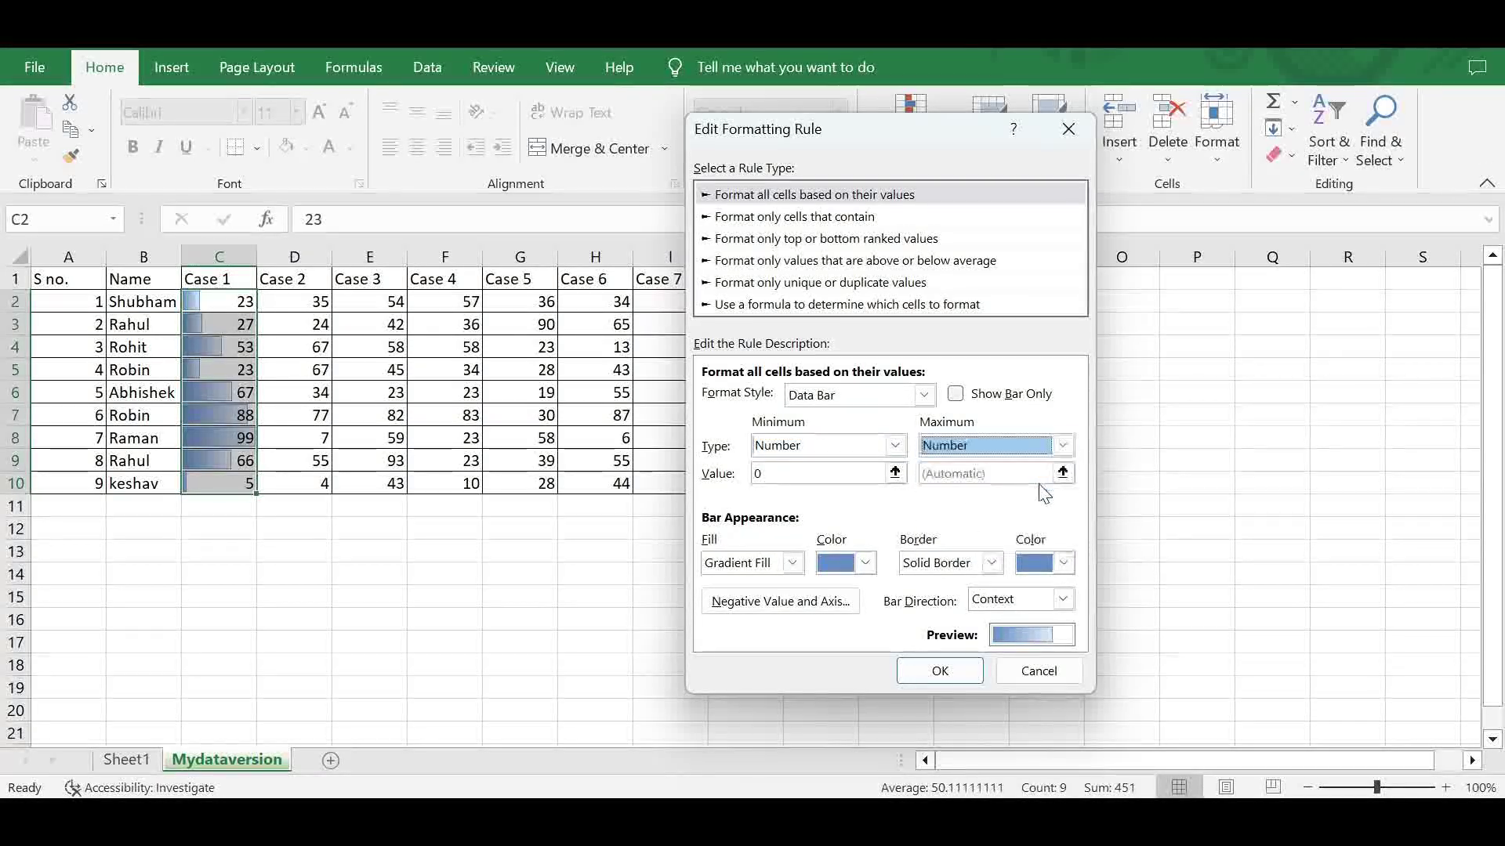
left_click(776, 473)
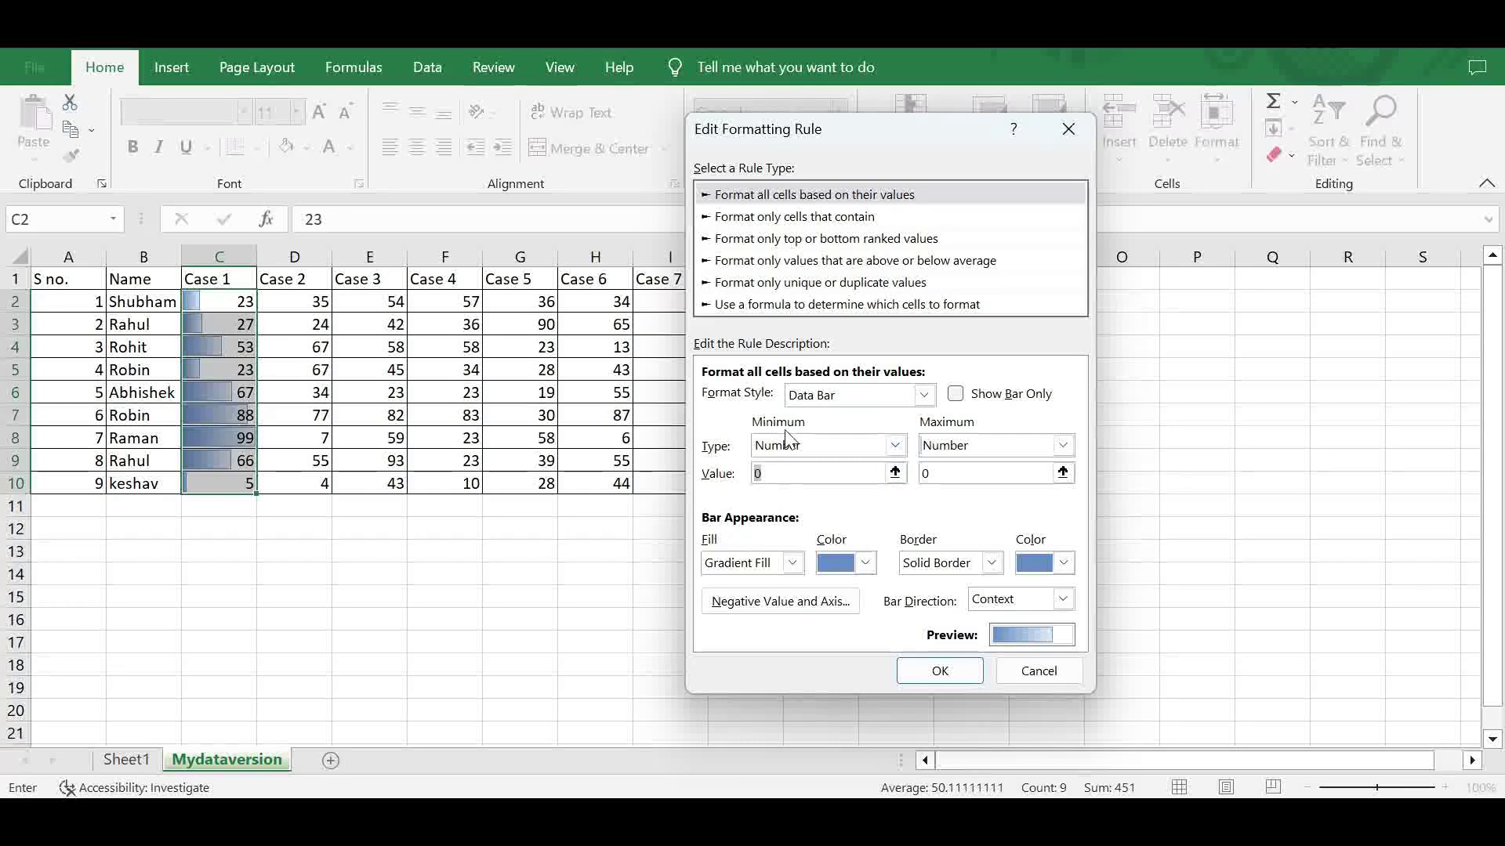
left_click(234, 484)
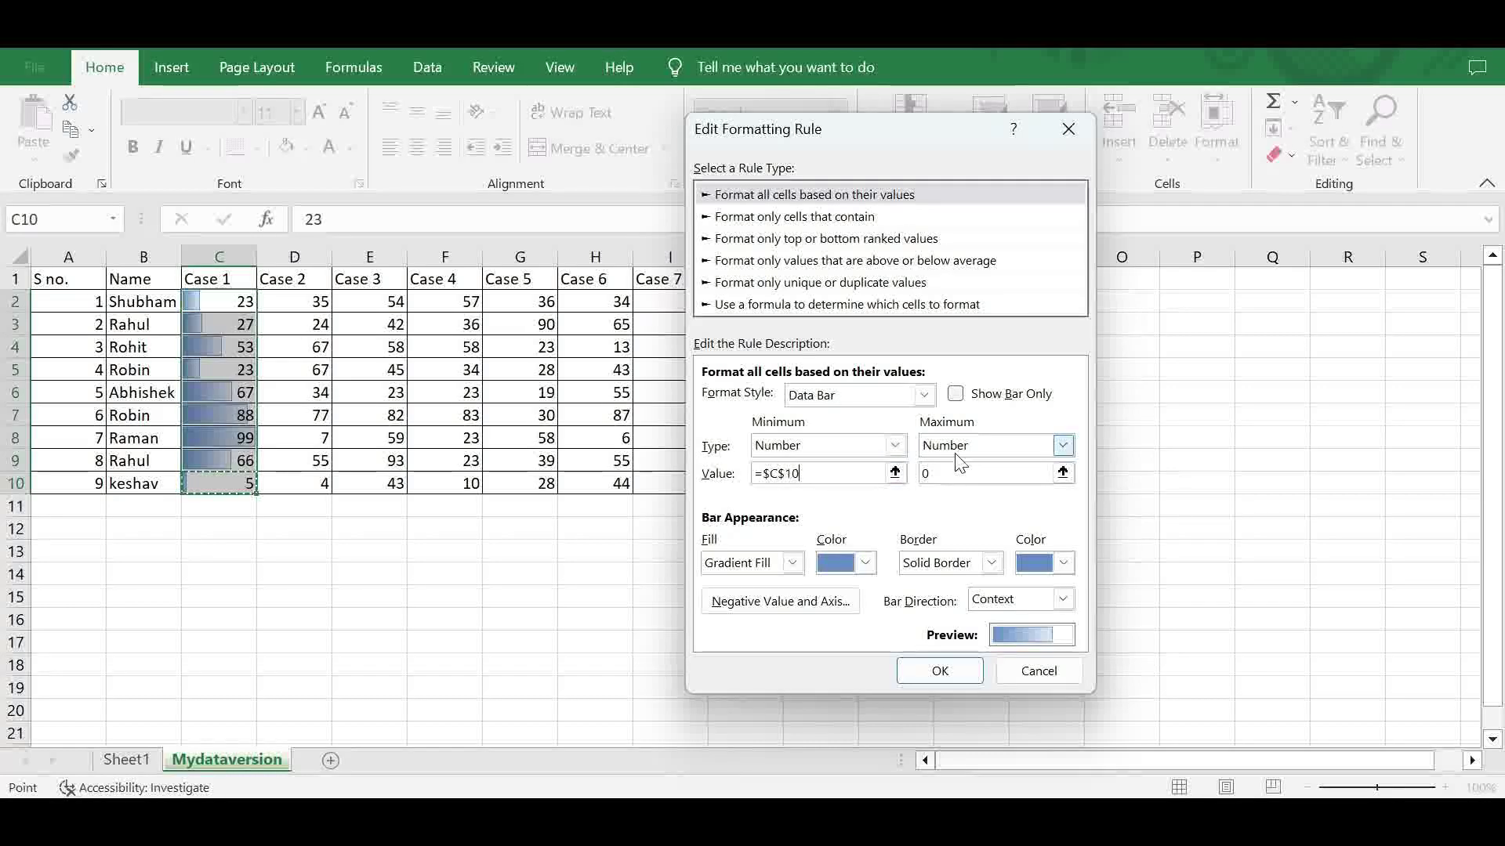
left_click_drag(940, 478, 907, 479)
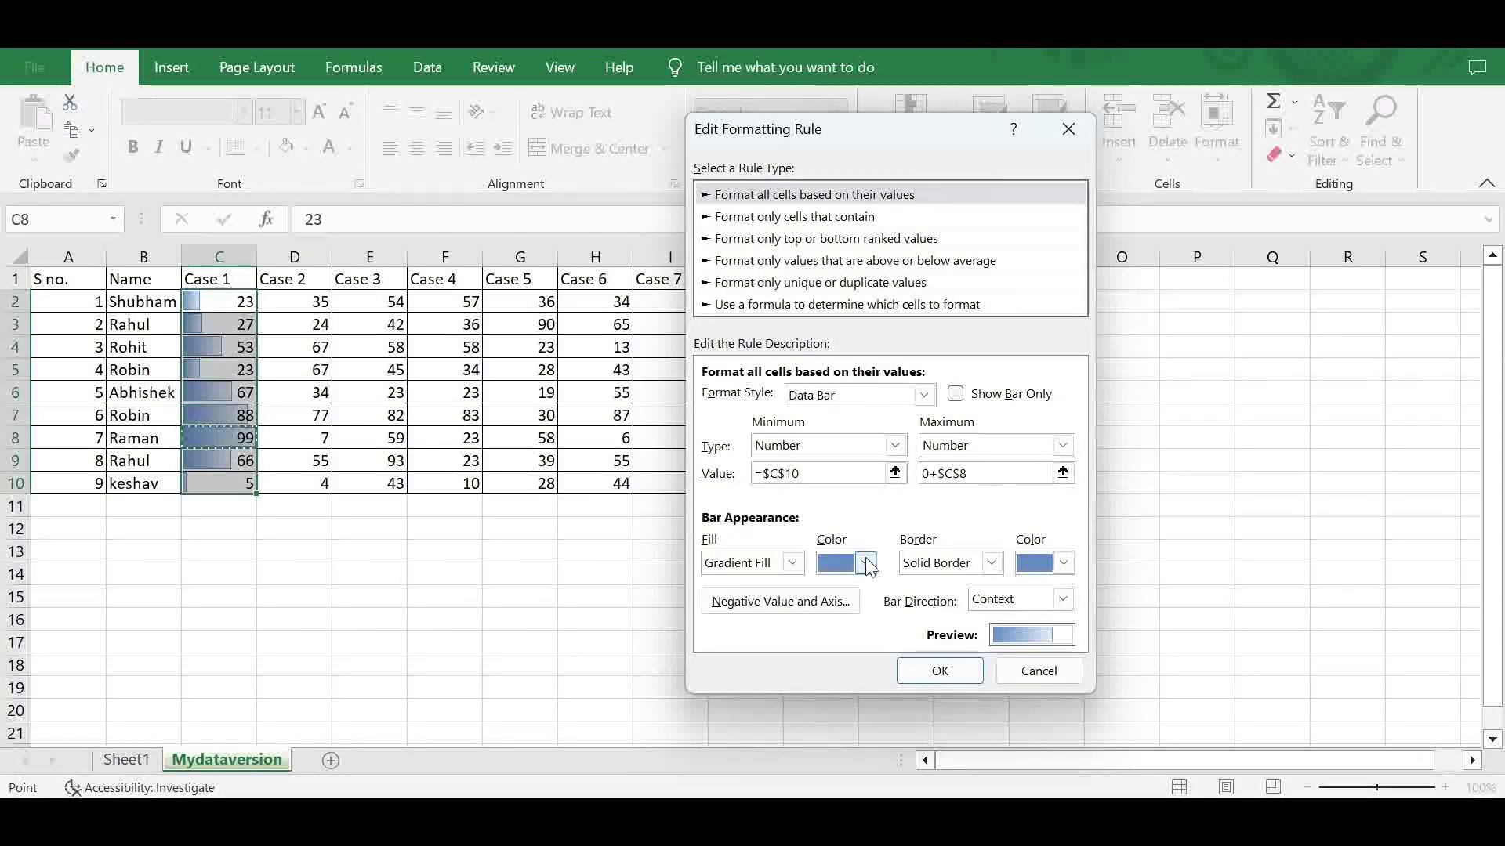
- Give the data bars a black border and a darker blue fill, and apply the edited rule to the sheet
left_click(1062, 562)
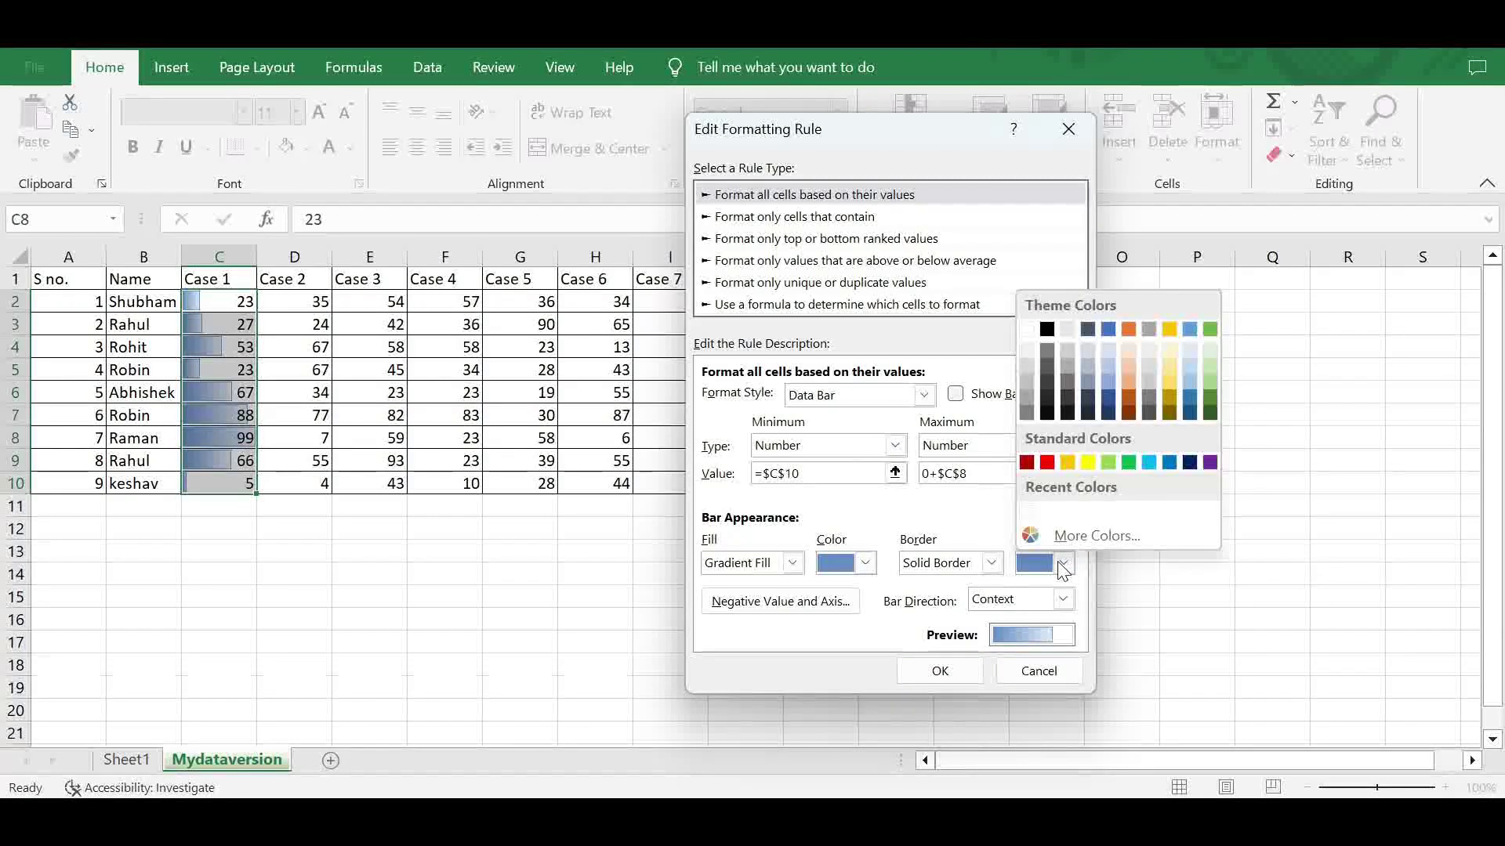
left_click(1047, 413)
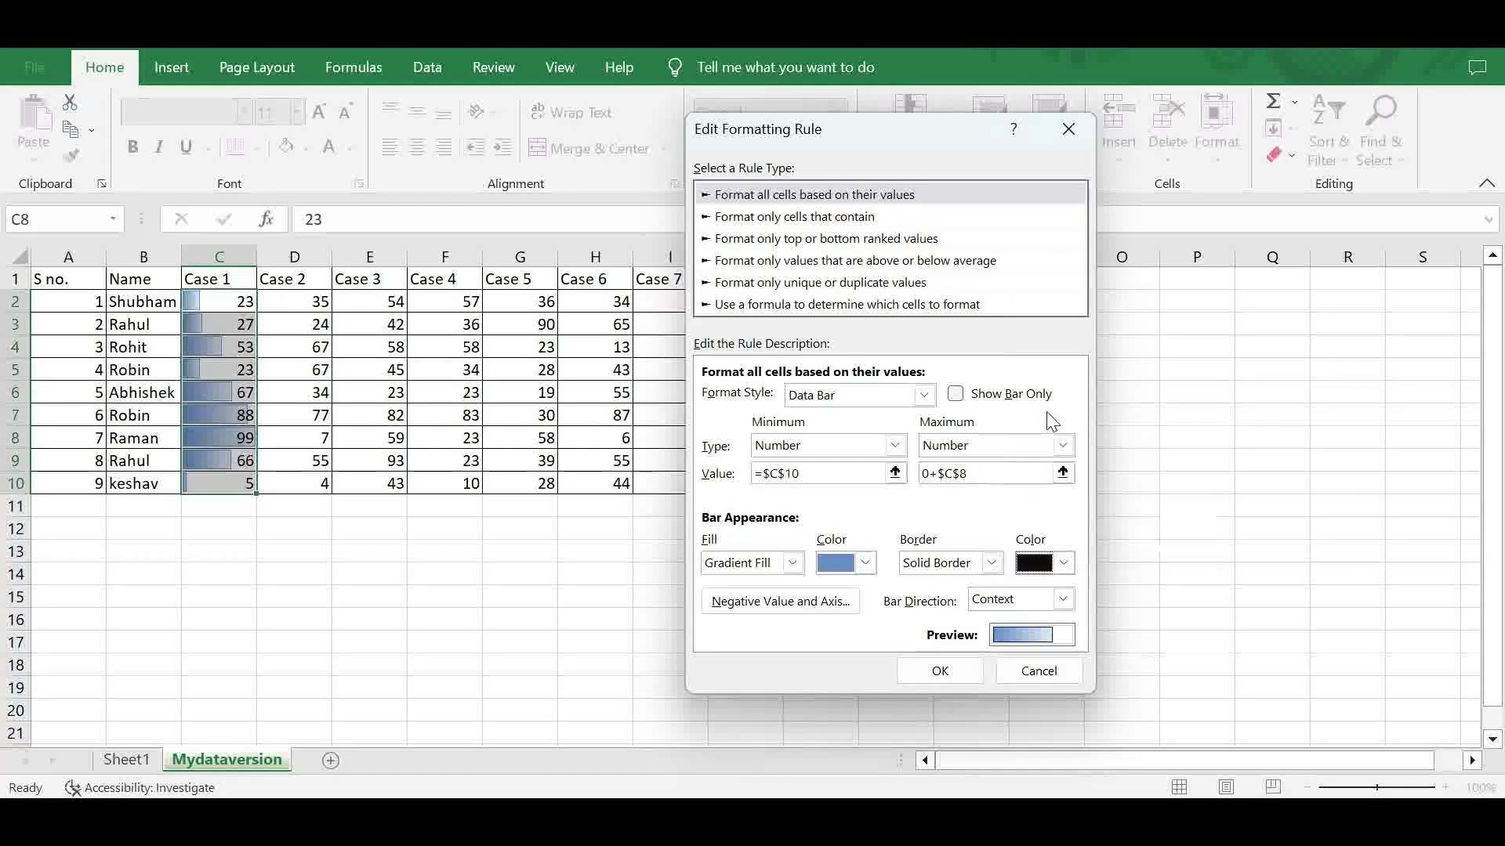
left_click(865, 563)
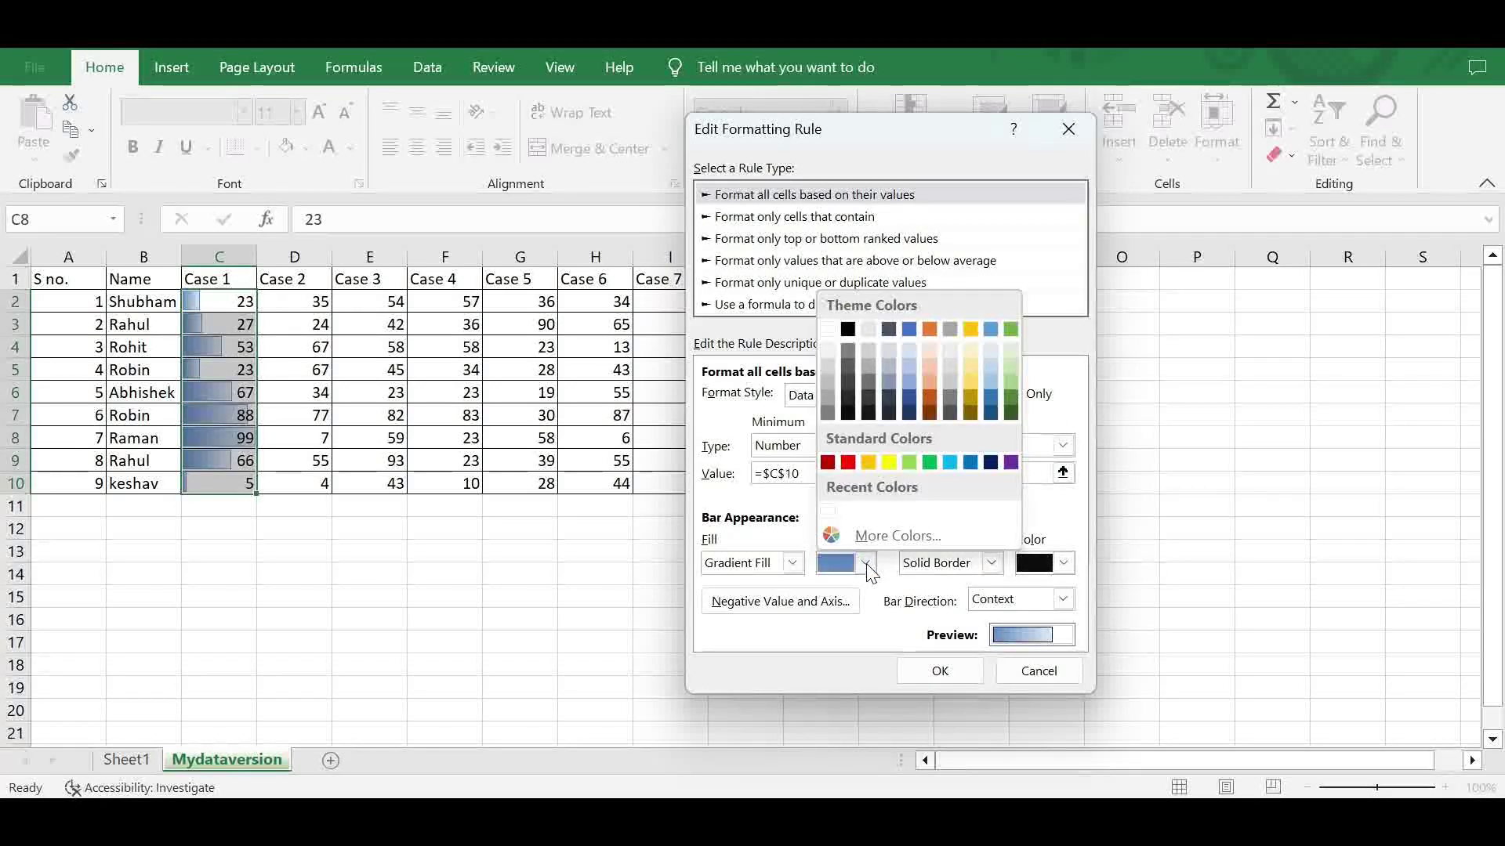
left_click(909, 398)
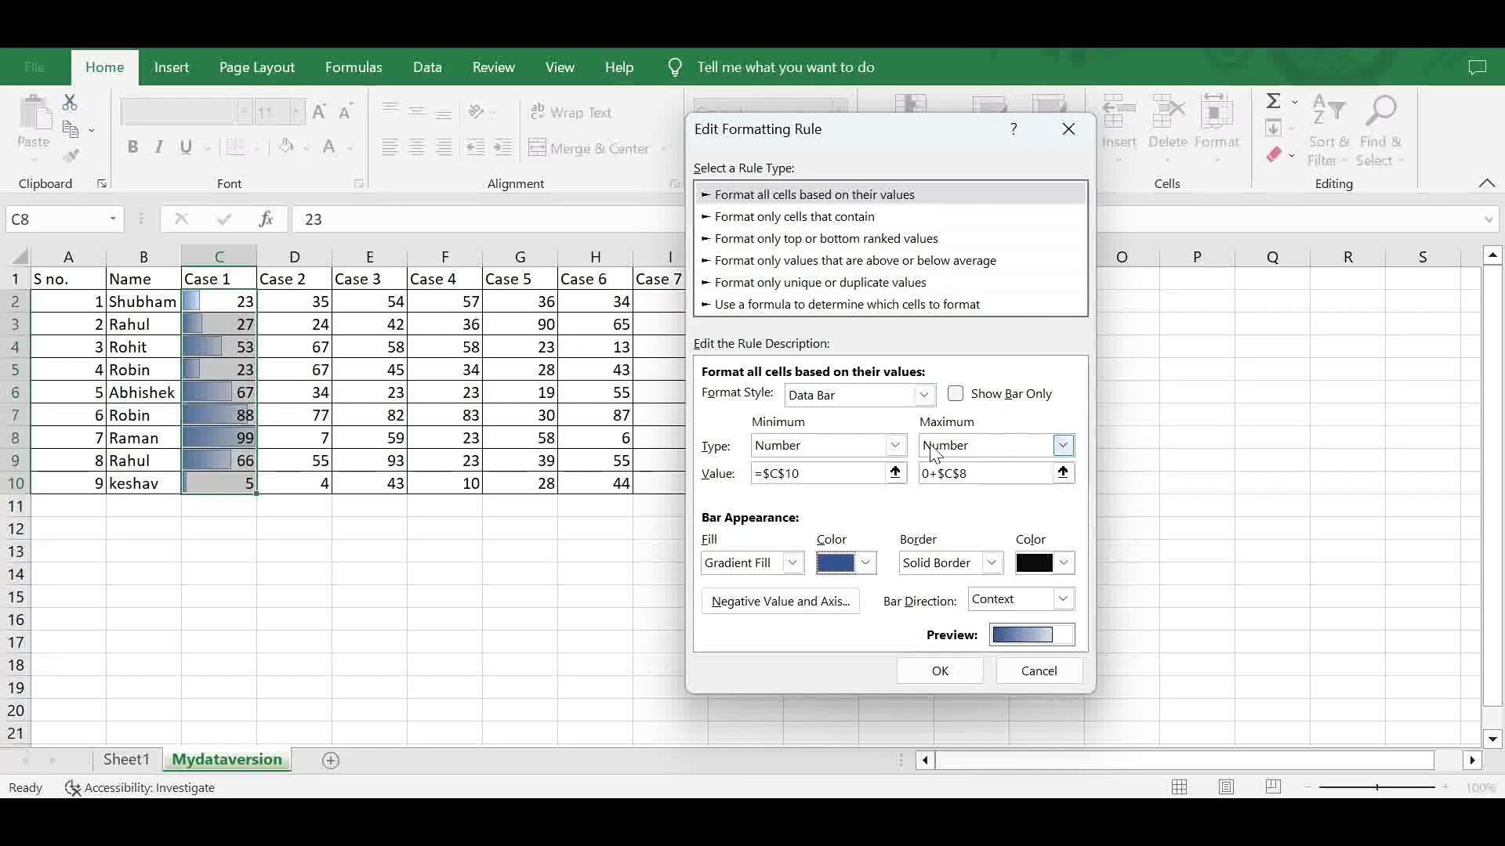
left_click(940, 671)
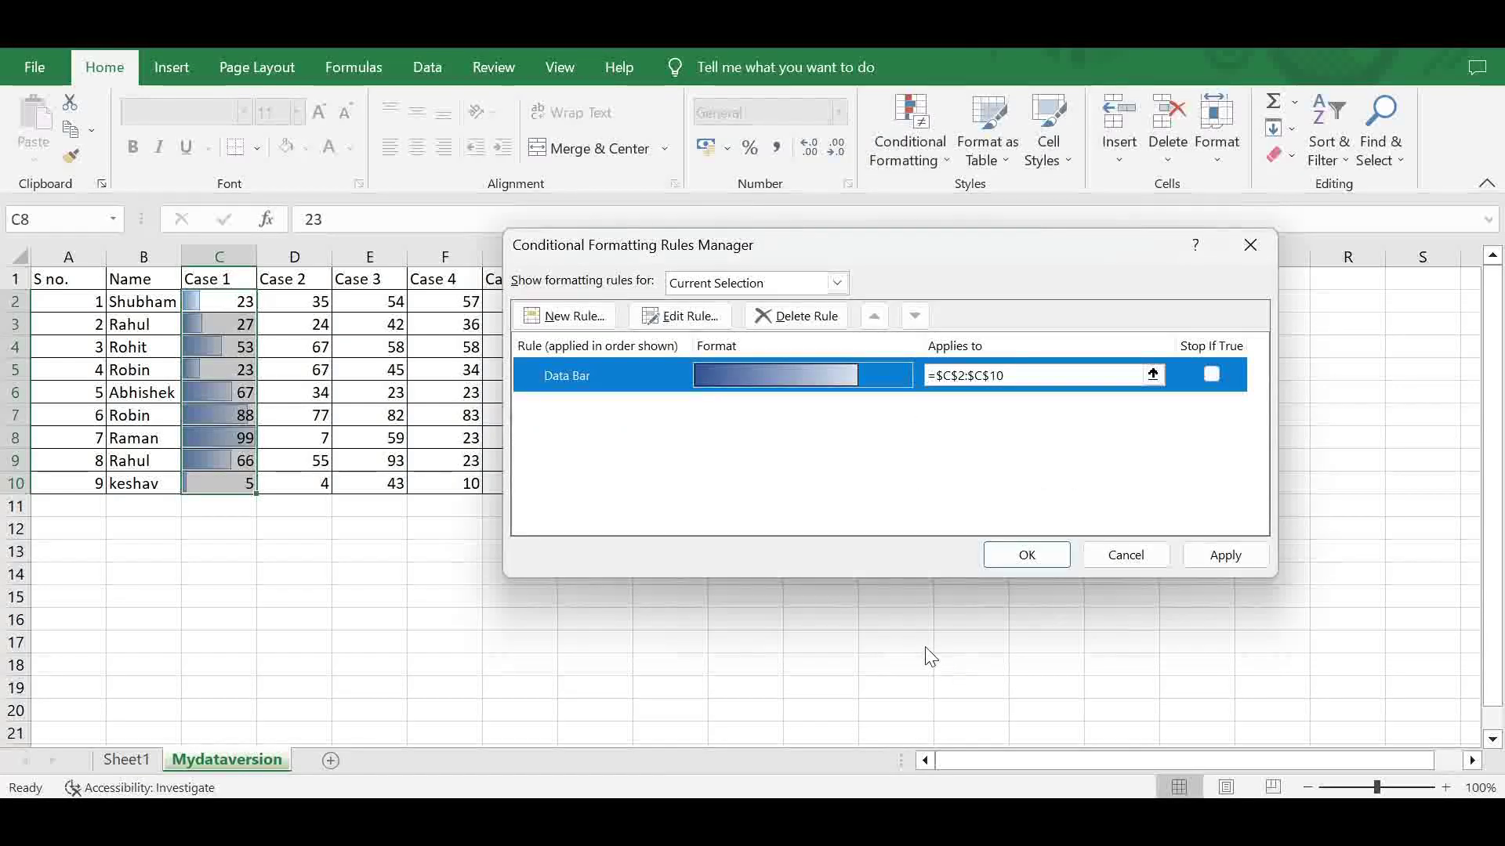
left_click(994, 555)
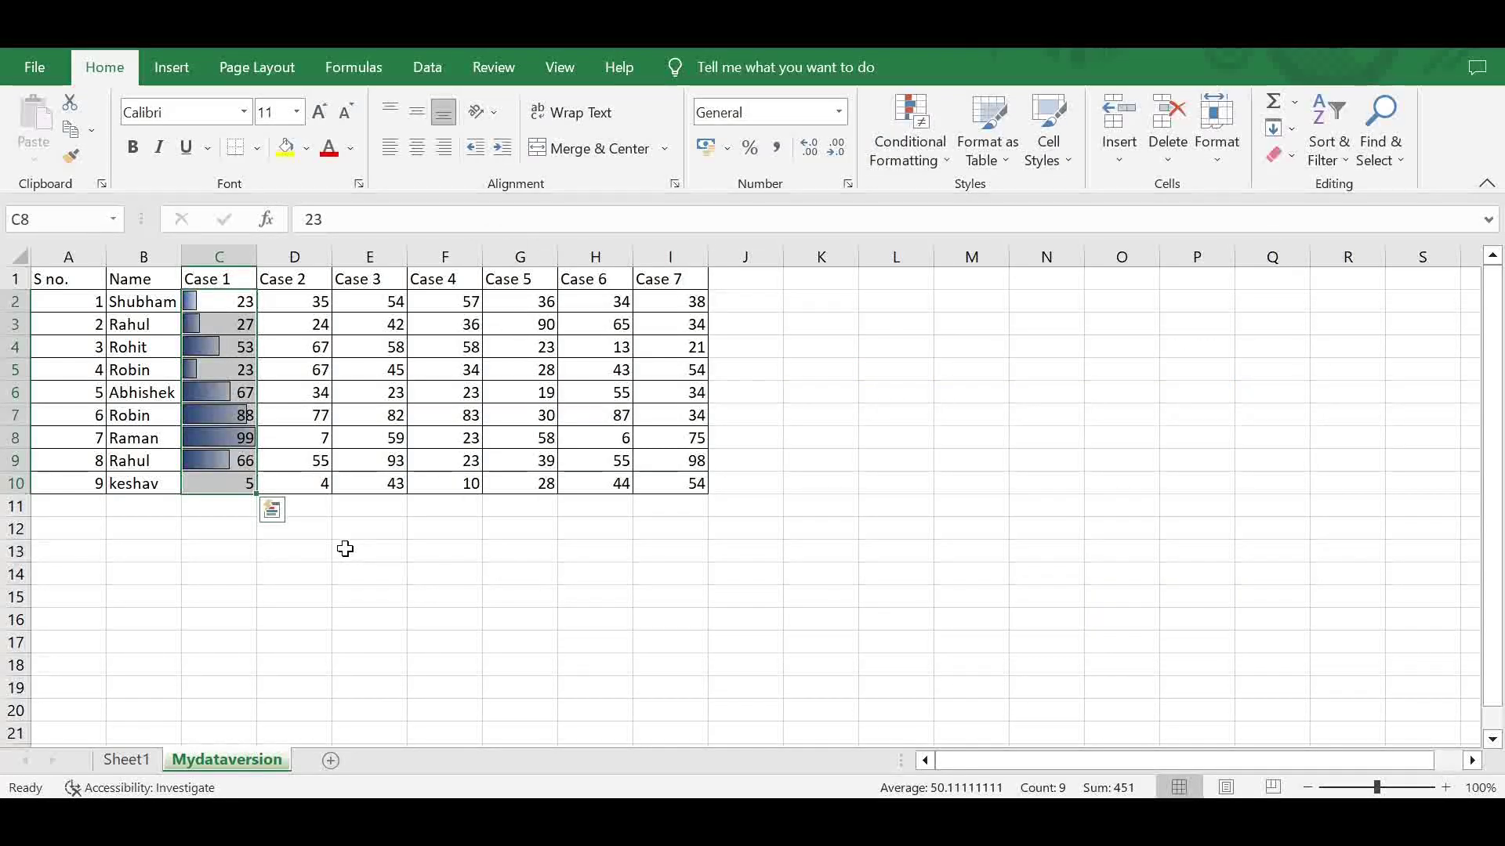
- Examine the data bar lengths across the Case 1 cells against their values
left_click(245, 549)
left_click(222, 443)
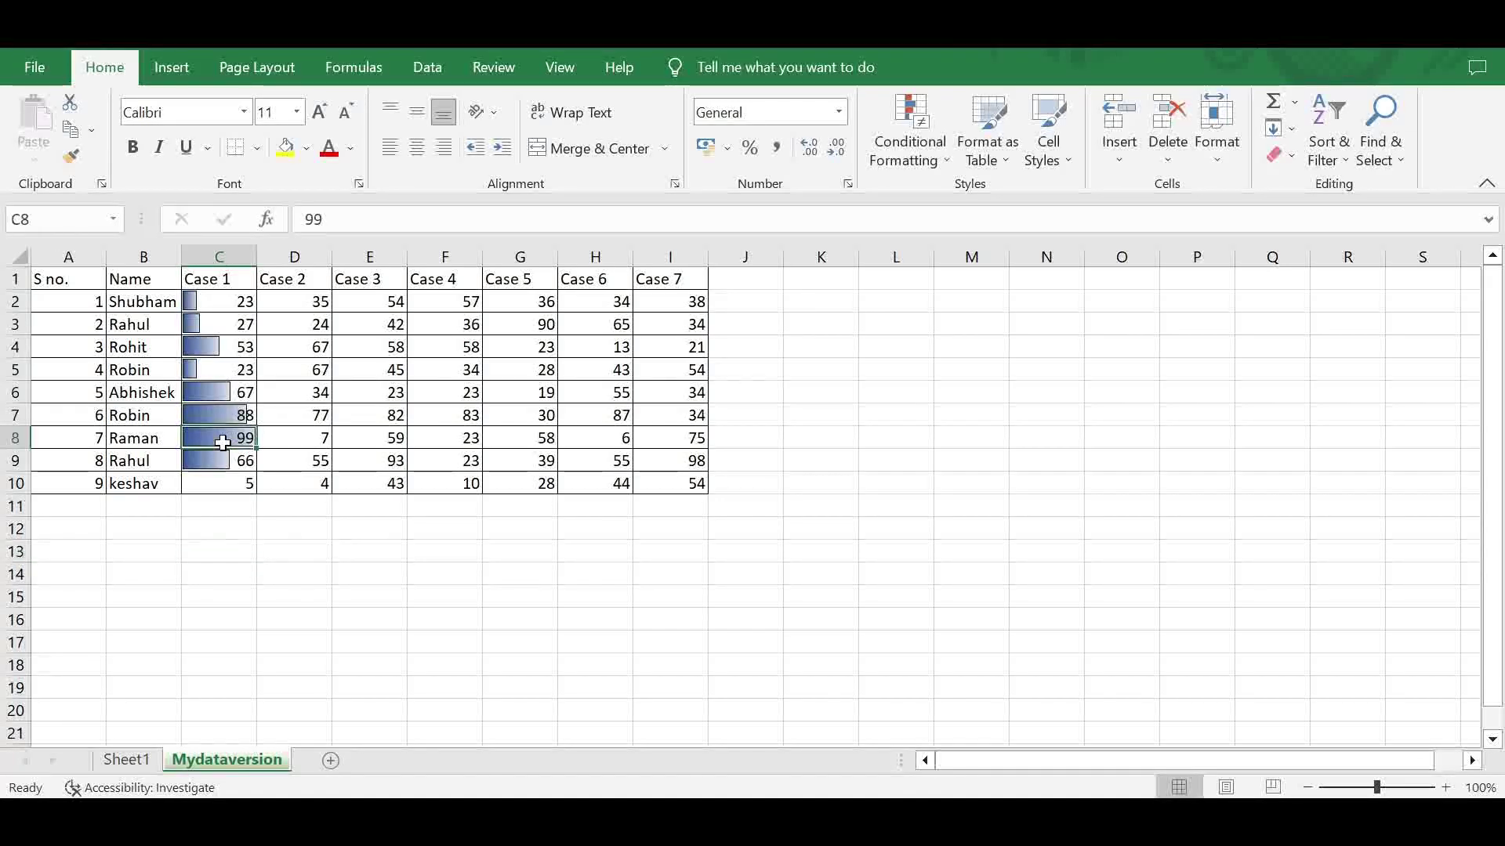
left_click(224, 480)
left_click(203, 440)
left_click(206, 392)
left_click(212, 353)
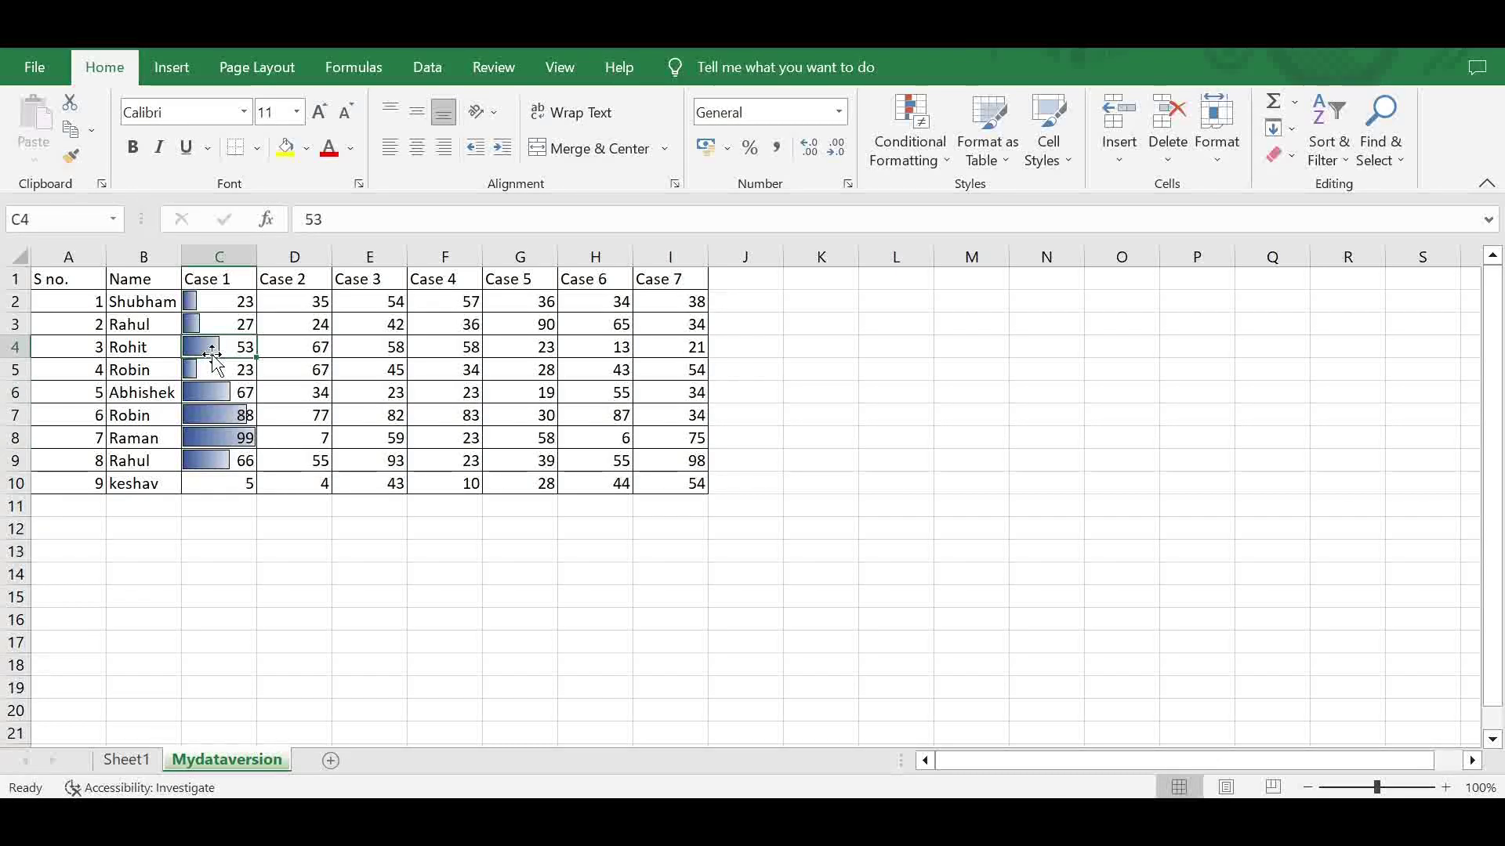
left_click(216, 322)
left_click(218, 305)
left_click(213, 364)
left_click(222, 396)
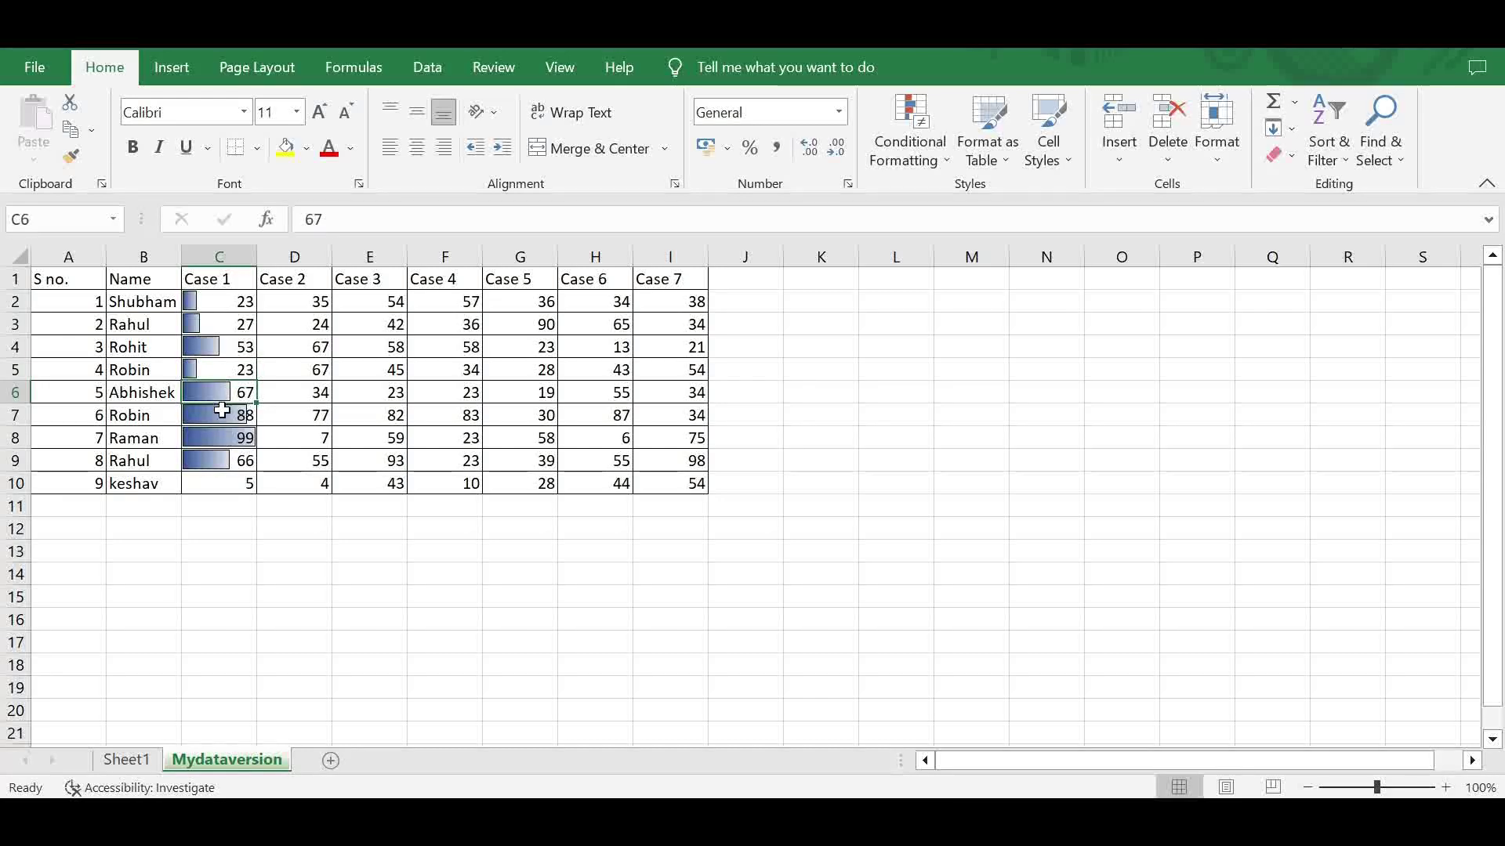
left_click(222, 415)
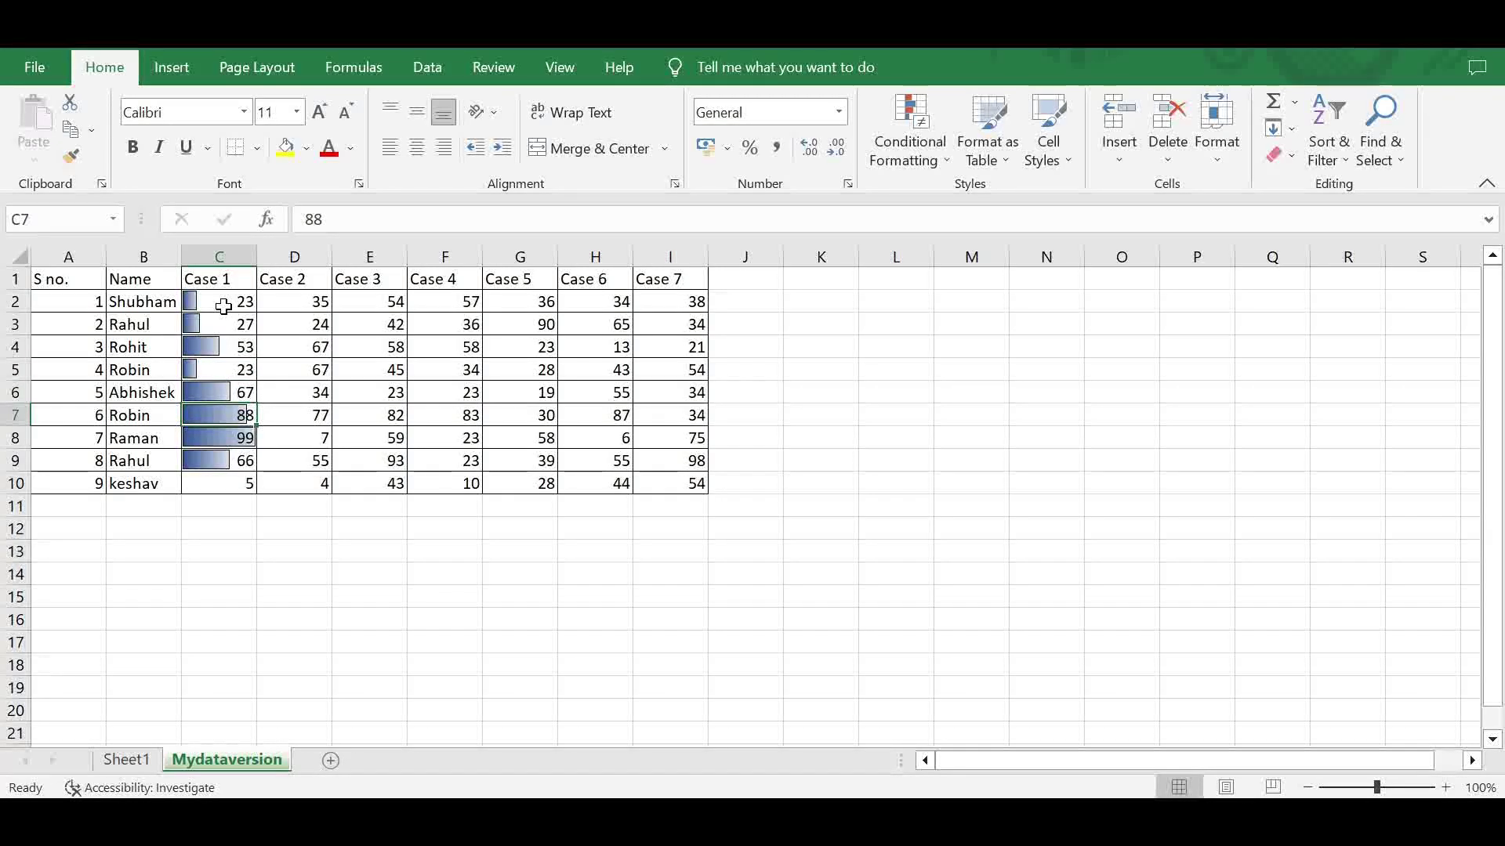
- Edit the data bar rule on Case 1 cells C2:C10 to show bars only, and apply it to the sheet
left_click_drag(224, 302, 216, 478)
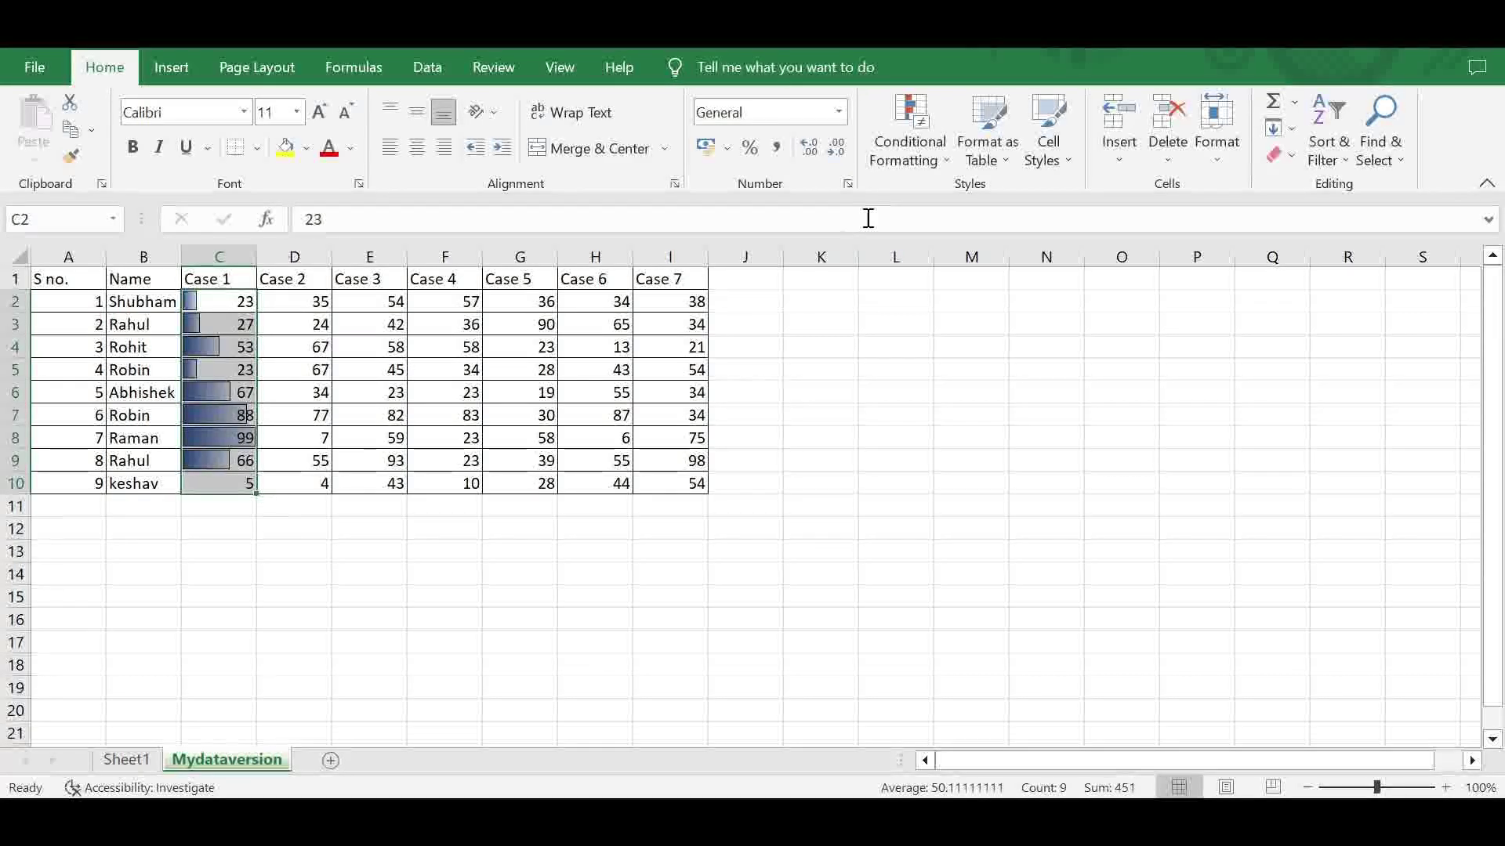
left_click(895, 154)
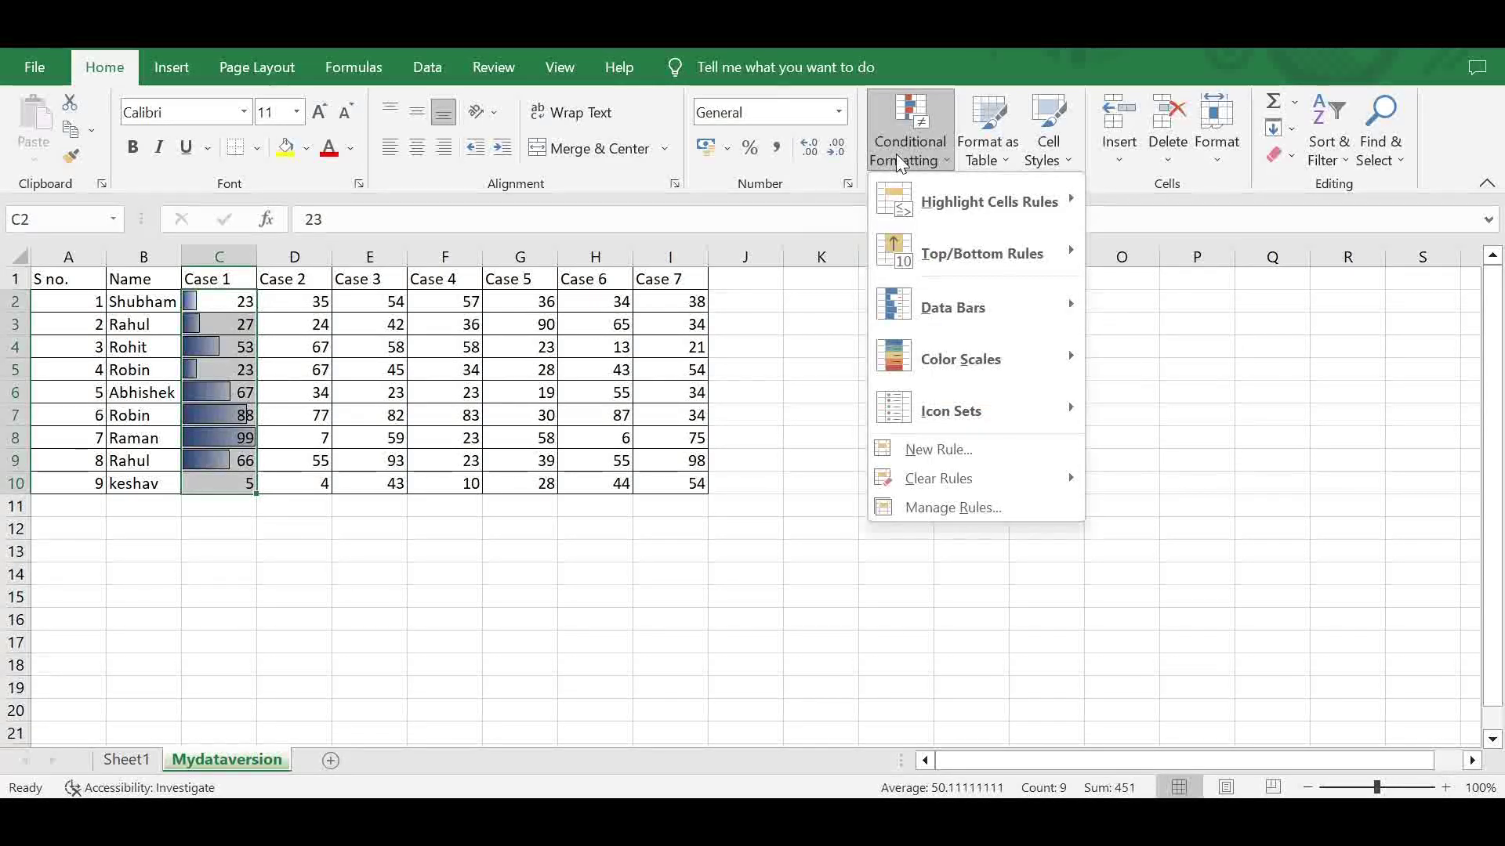
left_click(969, 515)
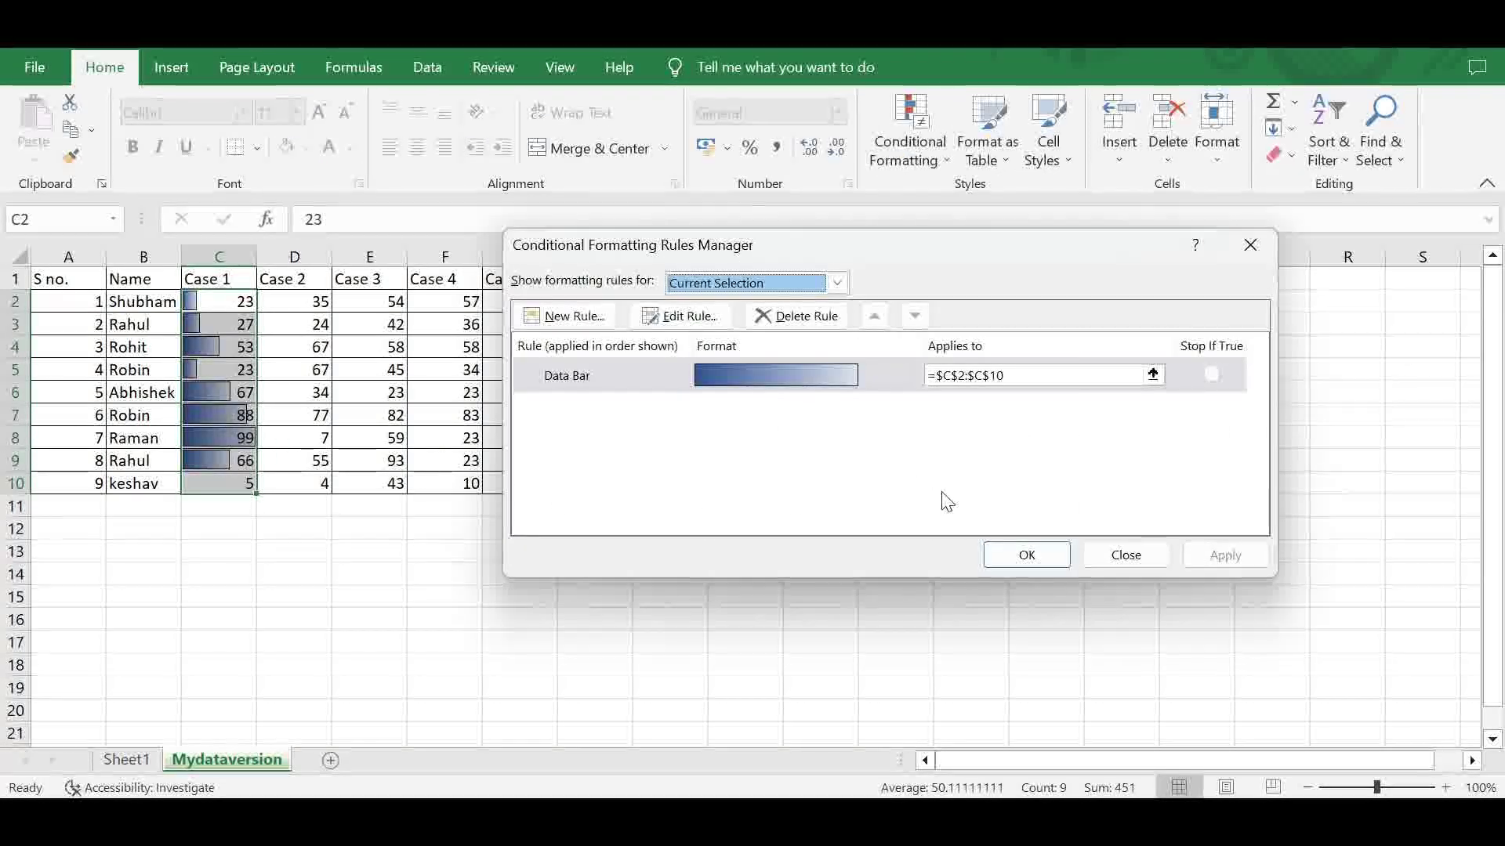
left_click(678, 316)
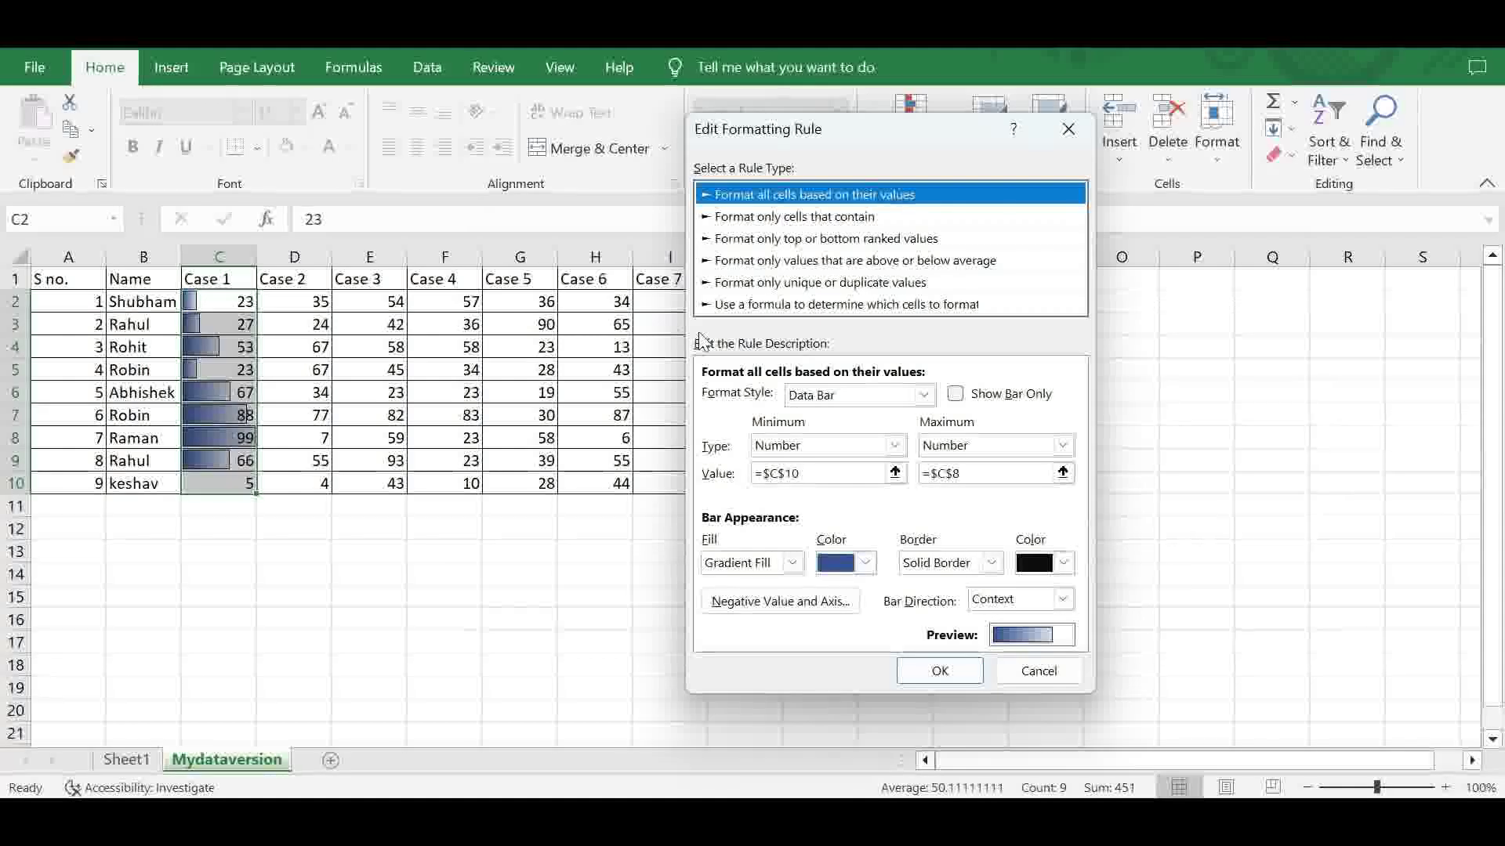
left_click(959, 398)
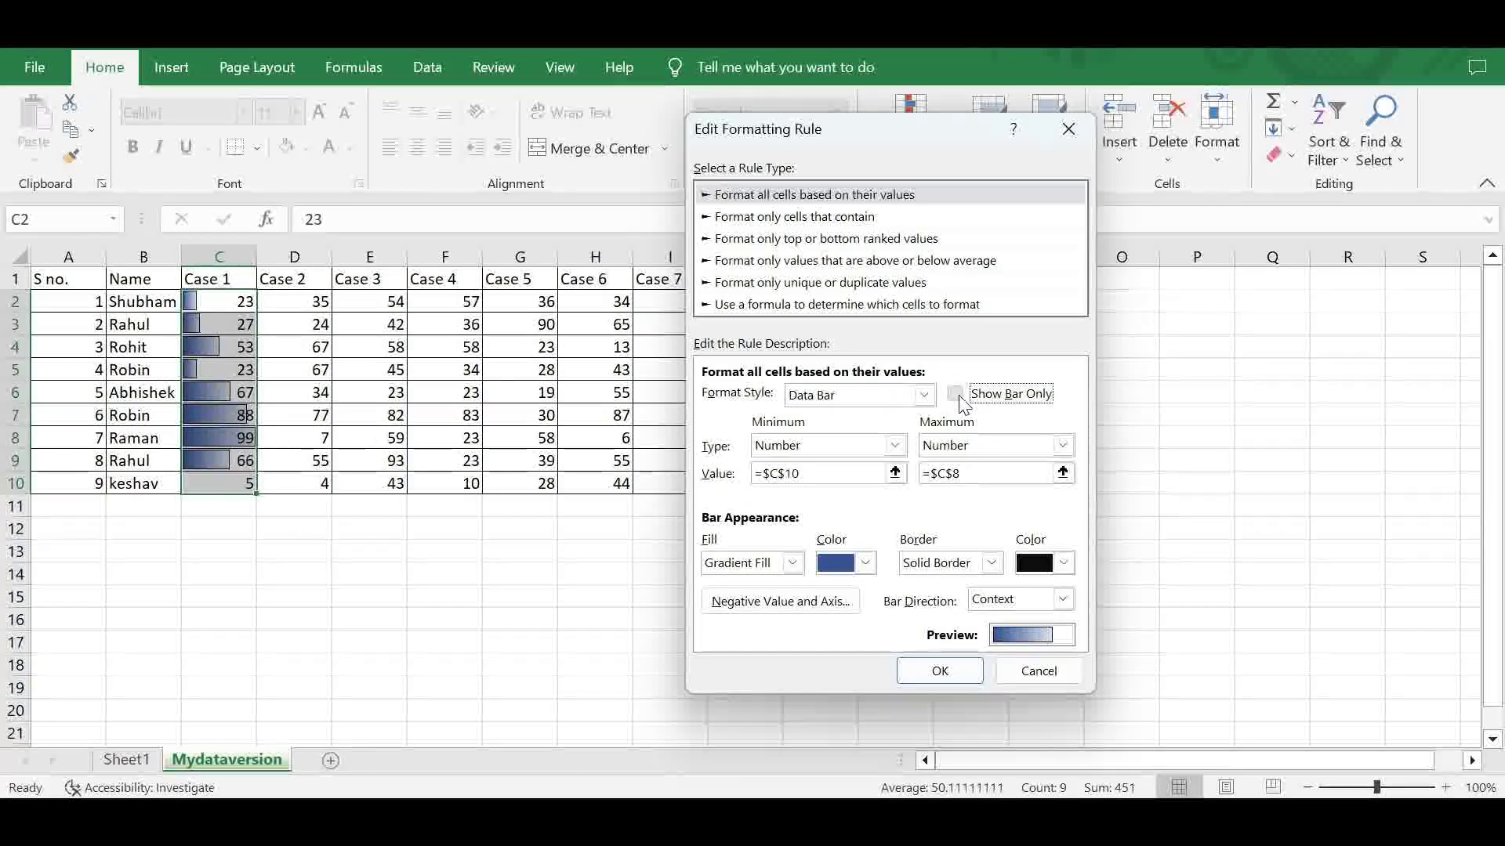
left_click(940, 672)
left_click(1005, 553)
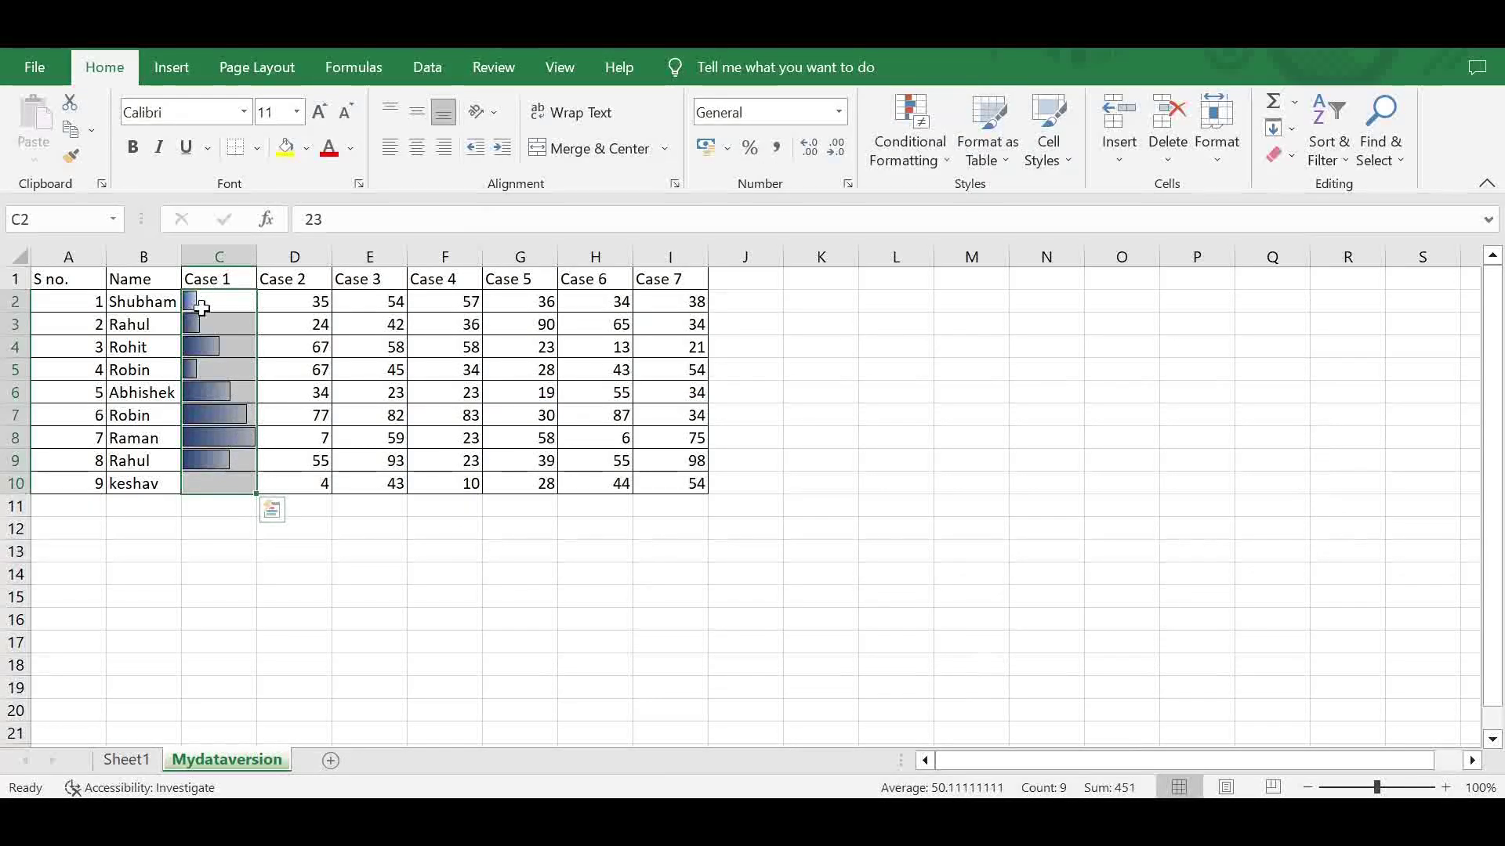
left_click(218, 530)
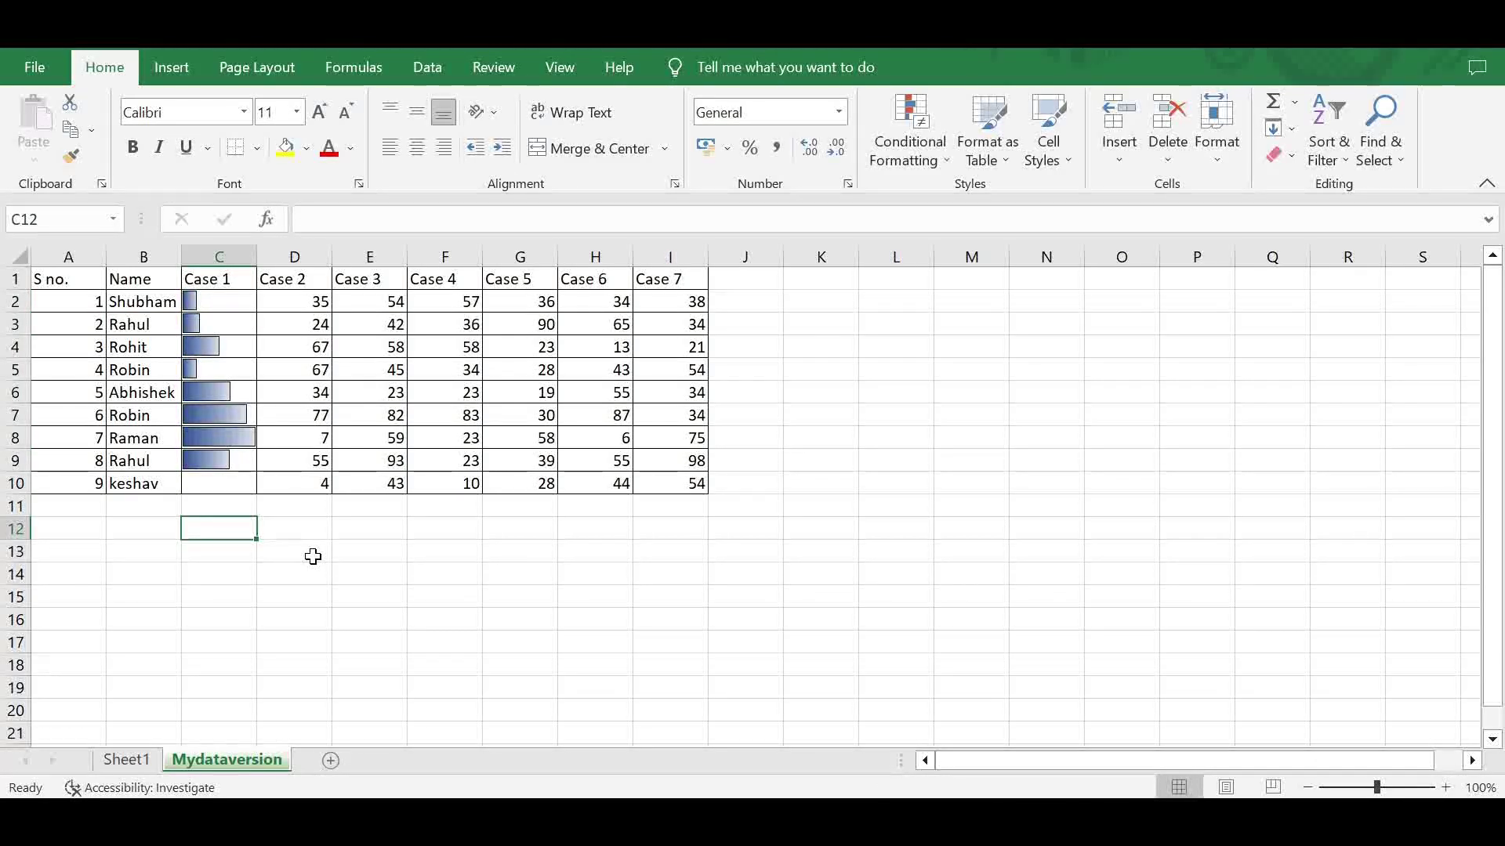
- Apply the Green - Yellow - Red color scale to the Case 2 values in D2:D10
left_click_drag(292, 304, 305, 500)
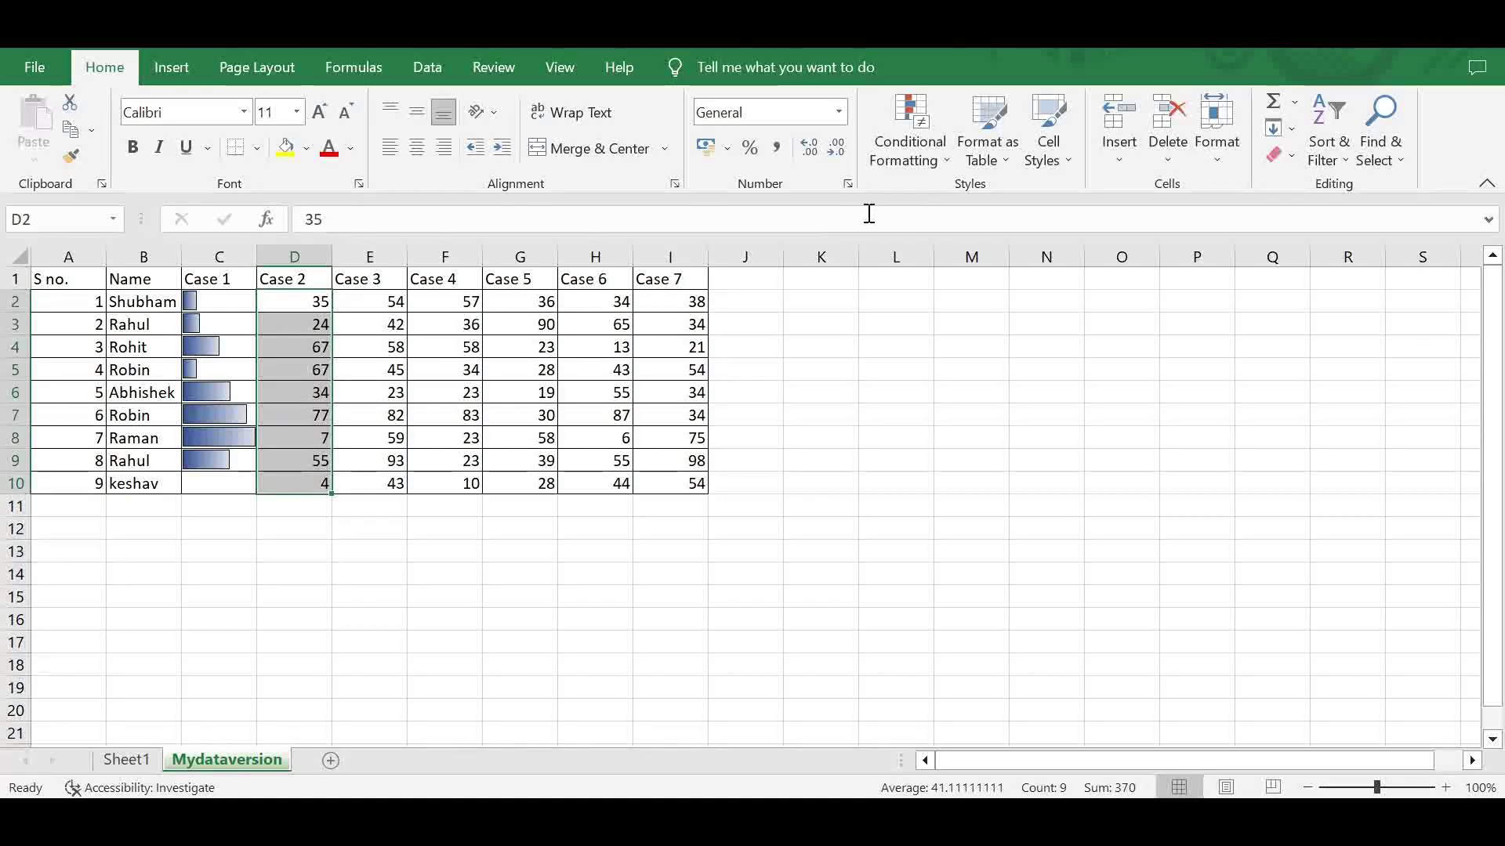
left_click(918, 164)
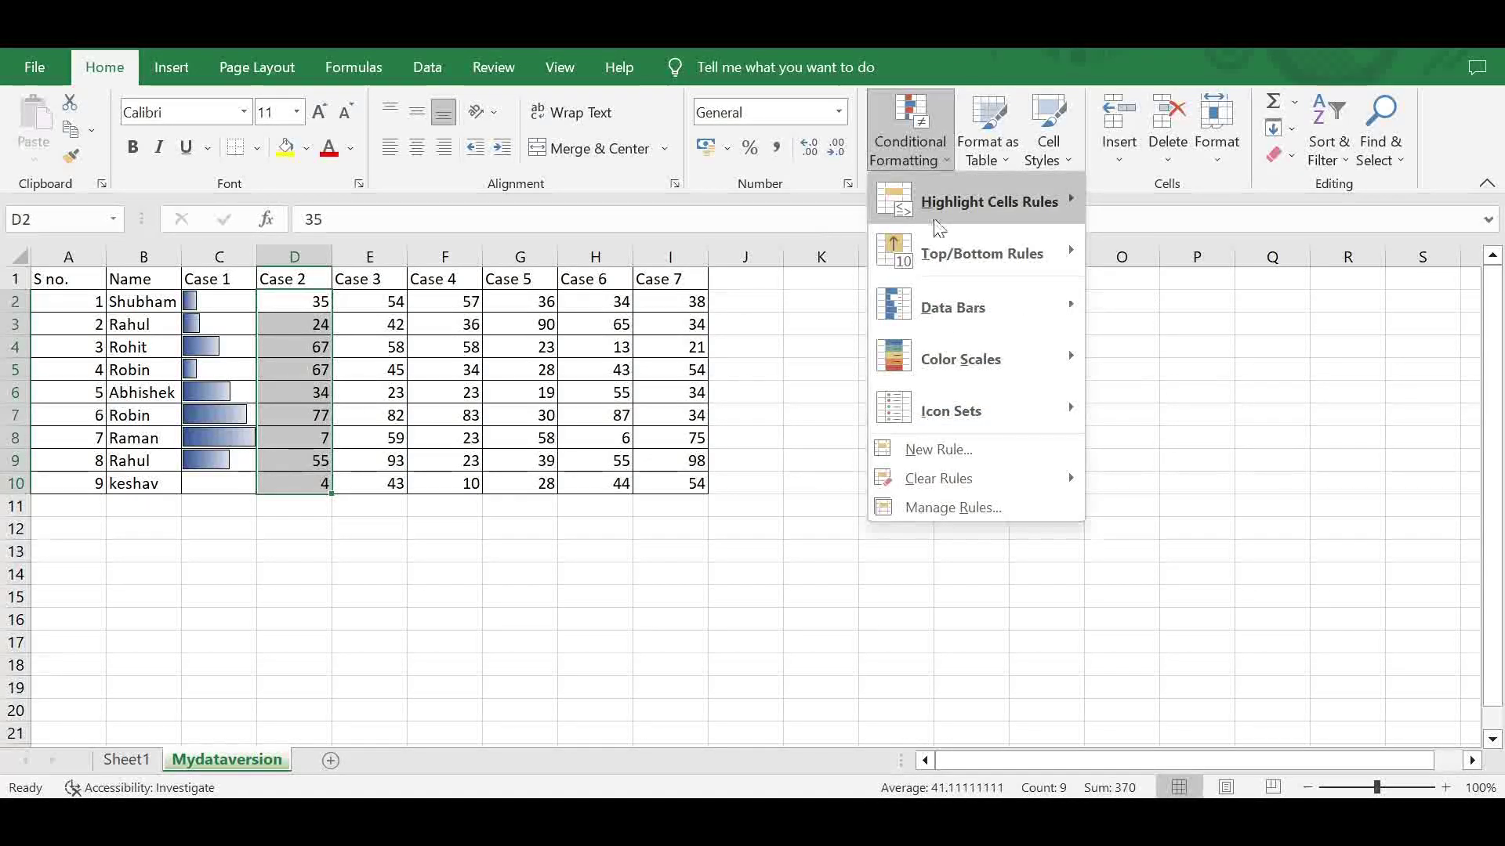
mouse_move(971, 358)
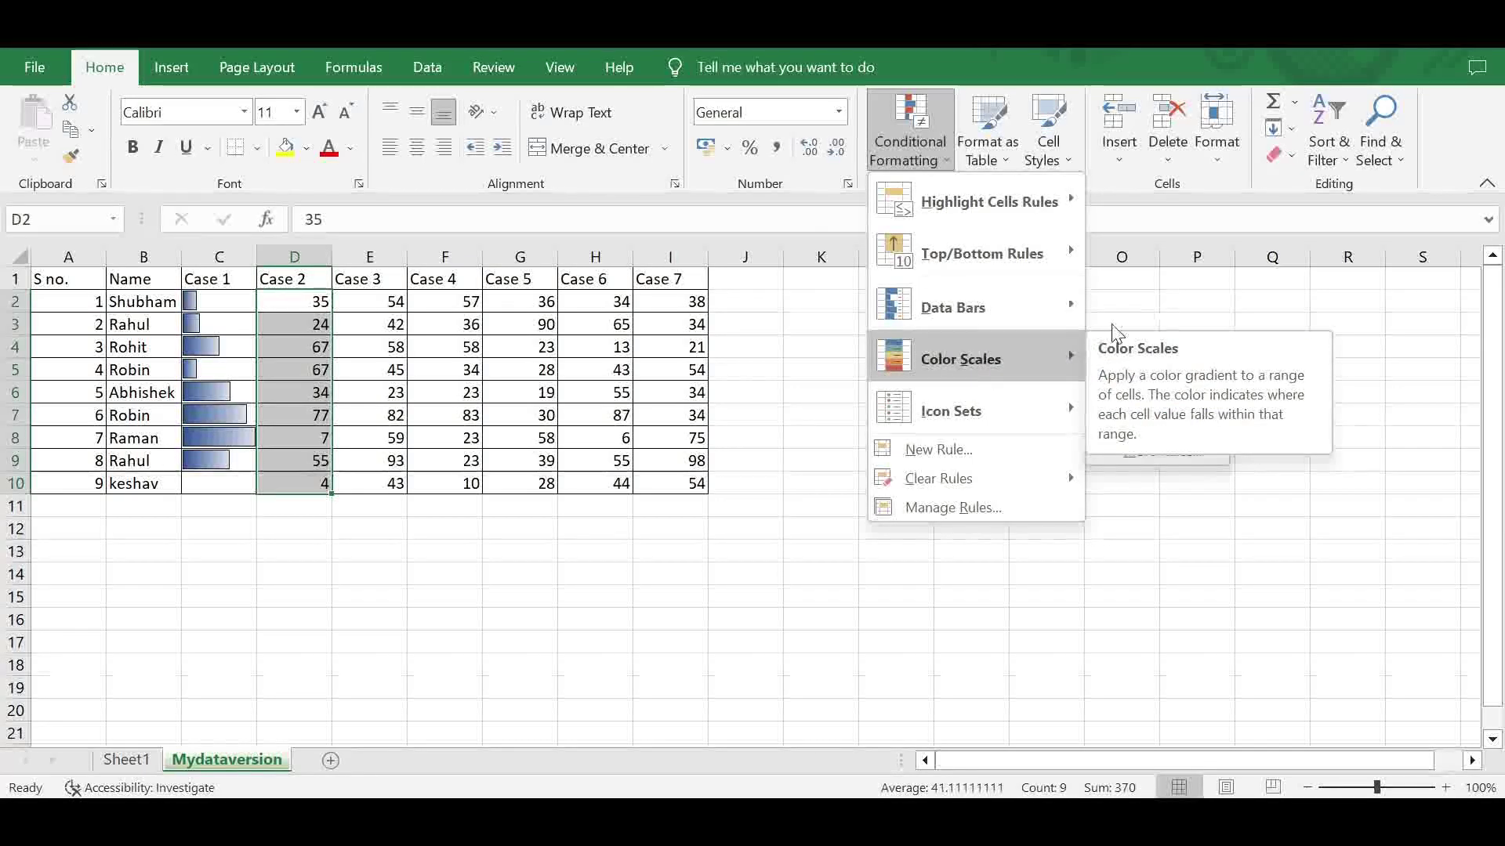
left_click(1218, 499)
left_click(909, 129)
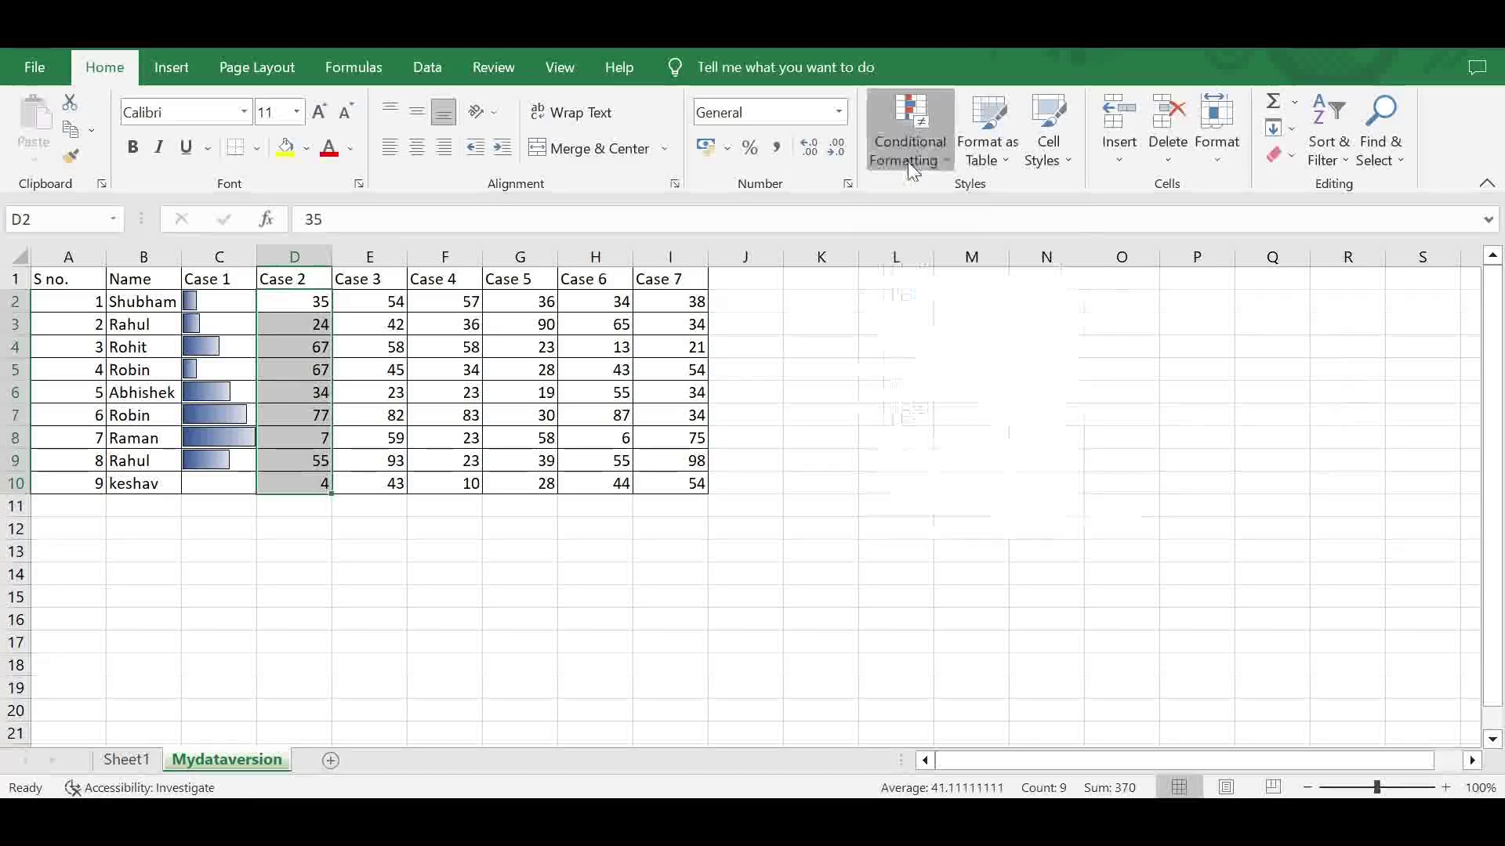
mouse_move(994, 354)
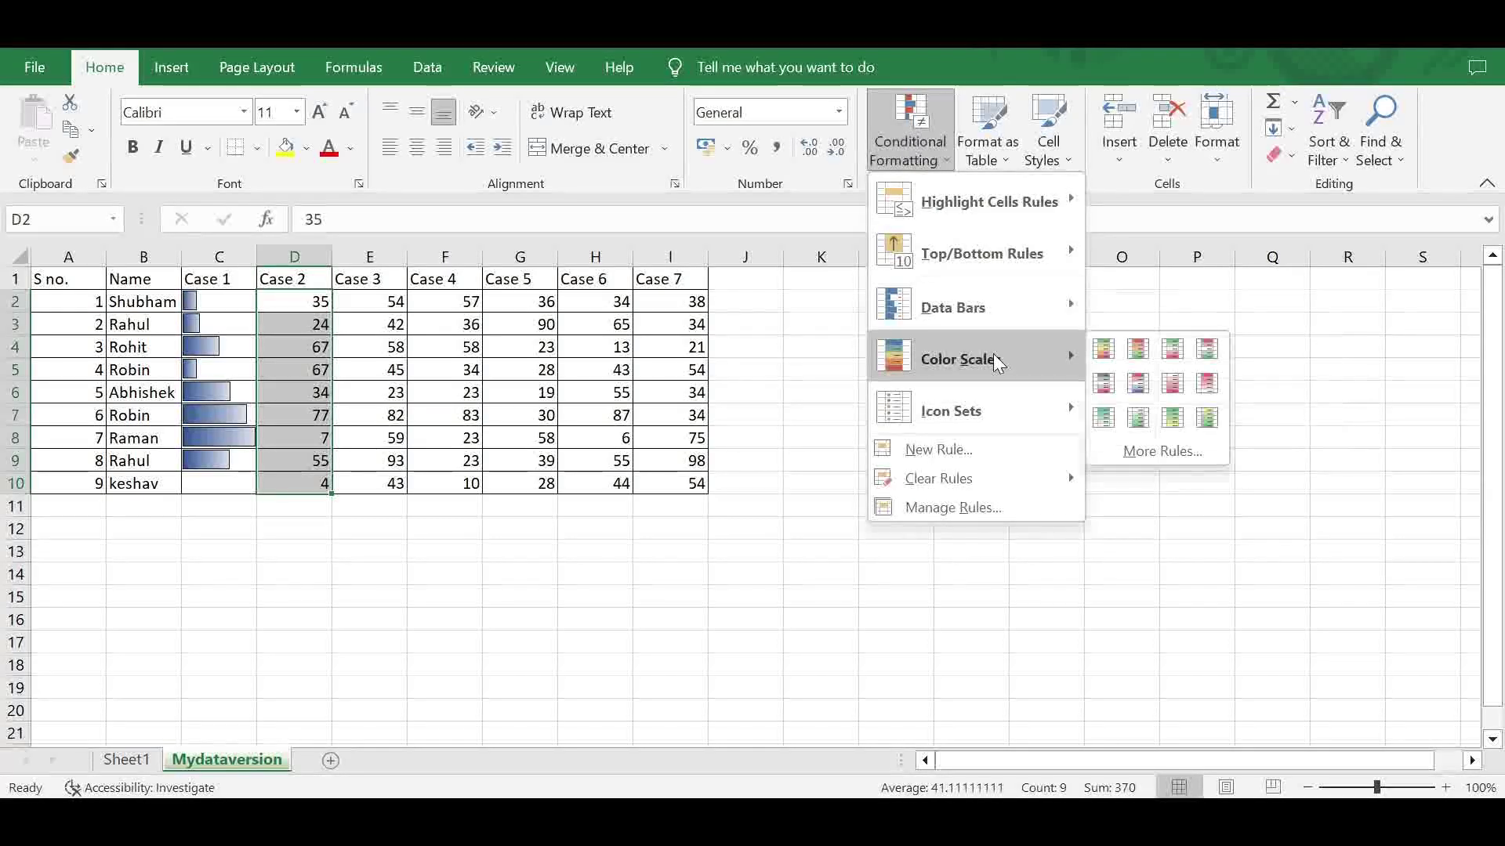
left_click(1105, 350)
left_click(1013, 436)
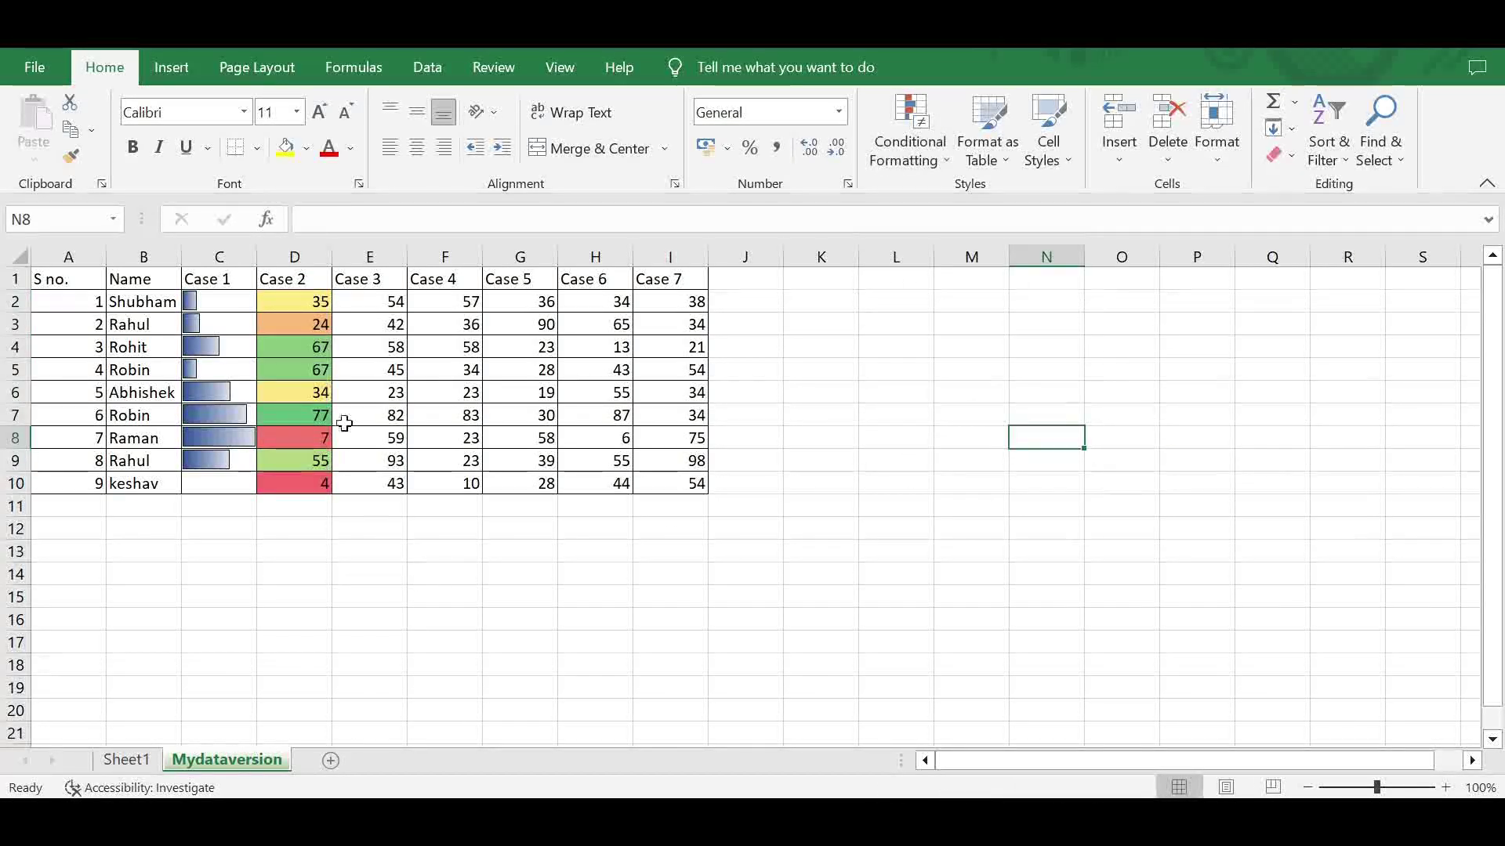
- Examine how the color scale shades the Case 2 cells from the lowest through the middle to the highest values
left_click_drag(303, 304, 306, 486)
left_click(302, 508)
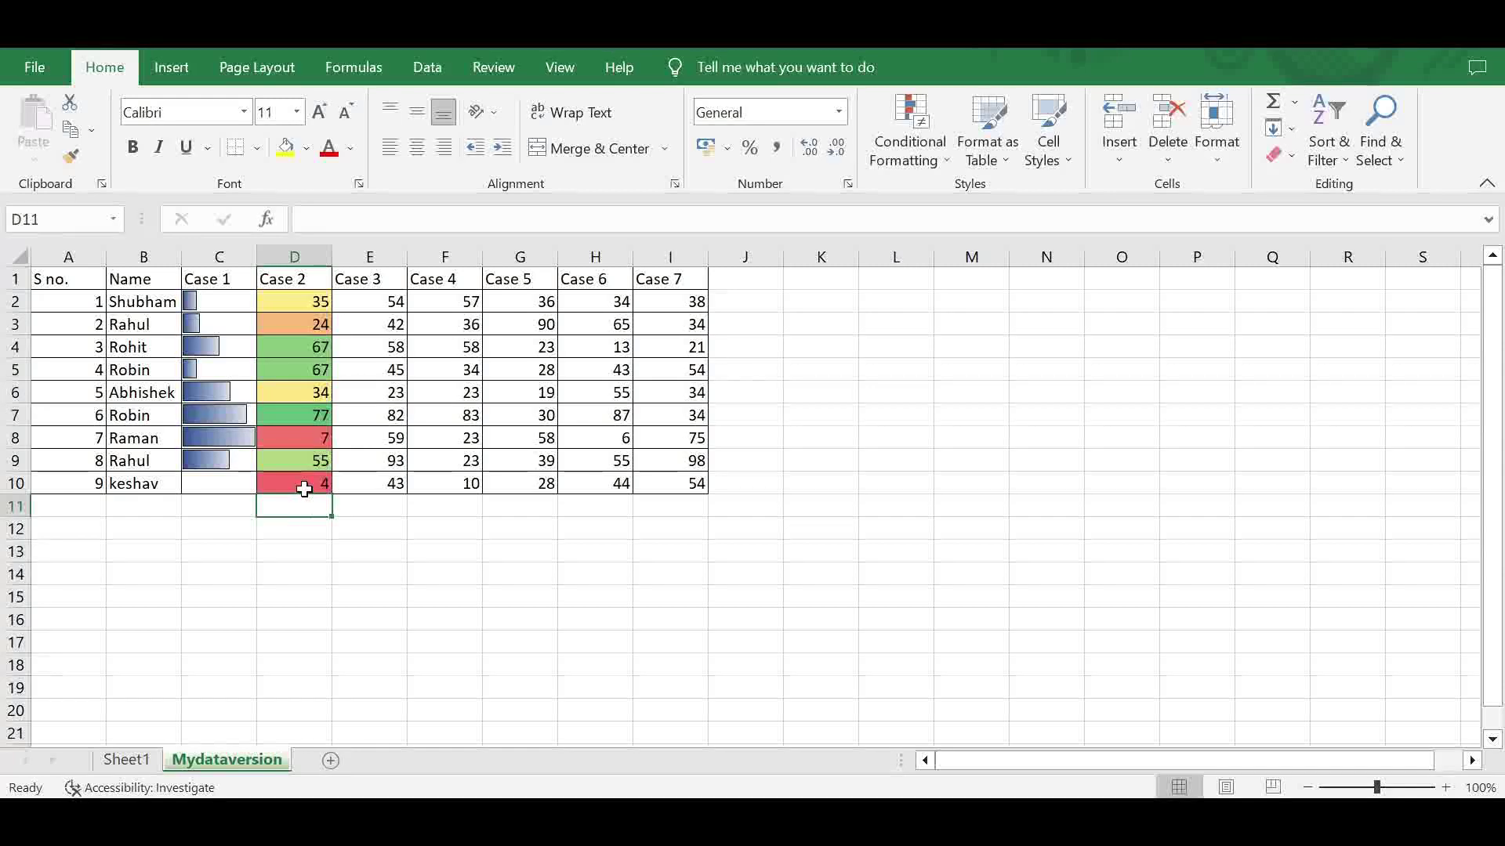
left_click(304, 489)
left_click(295, 441)
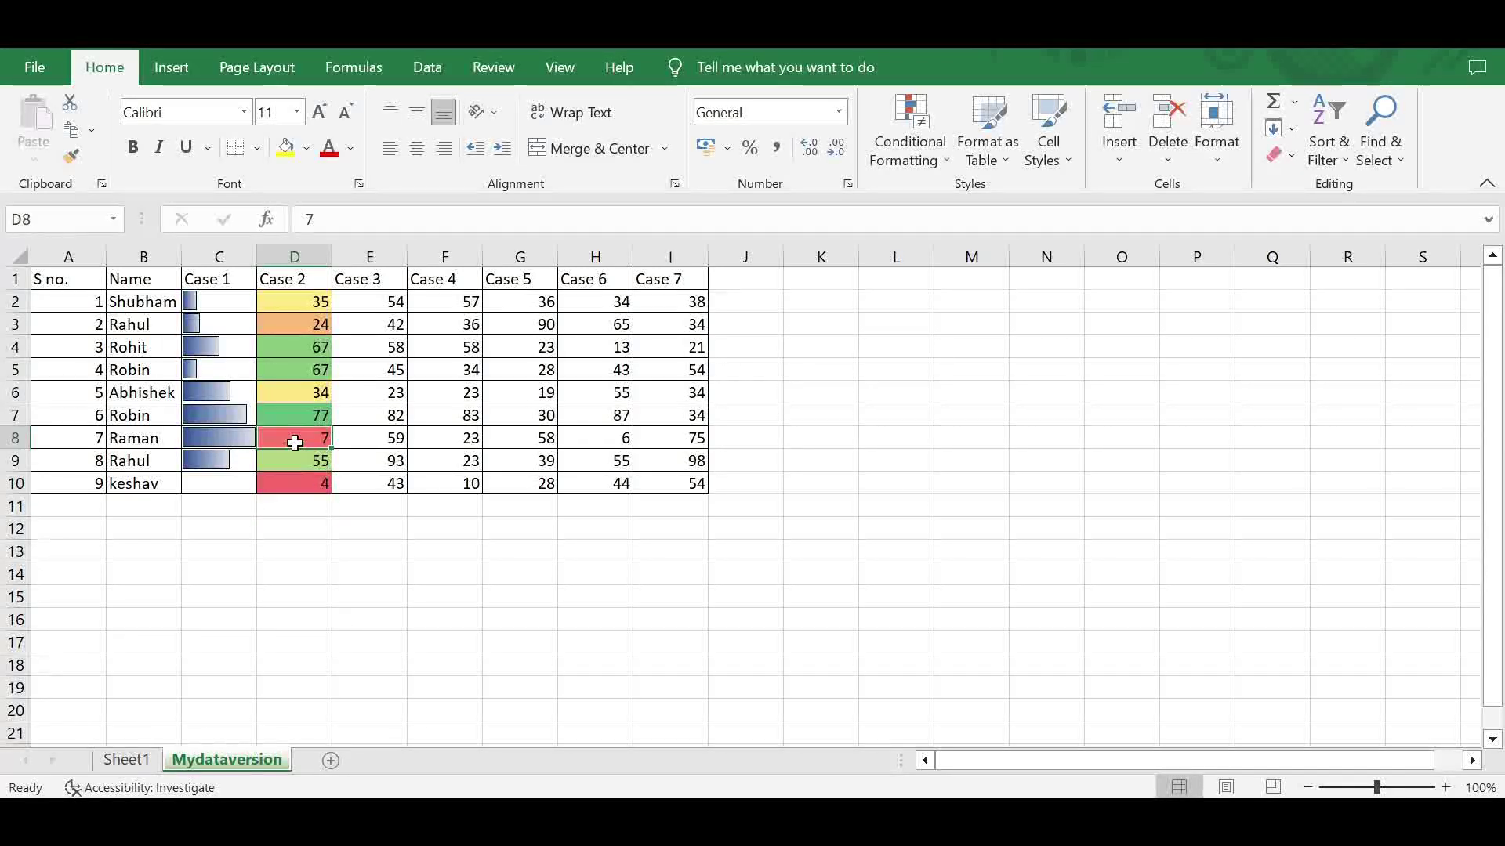
left_click(287, 417)
left_click(290, 372)
left_click(293, 348)
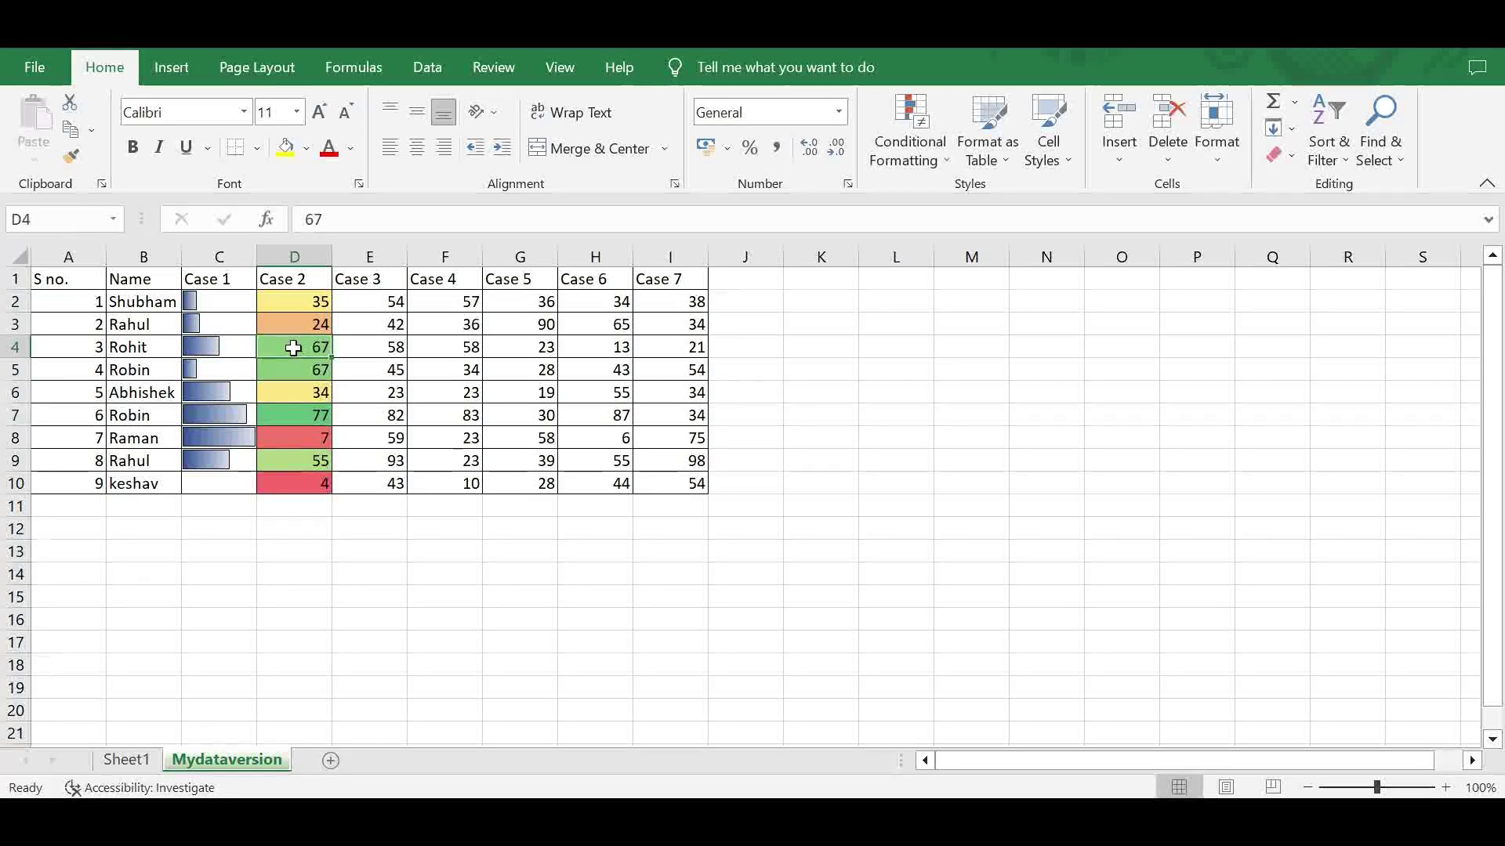
left_click(304, 392)
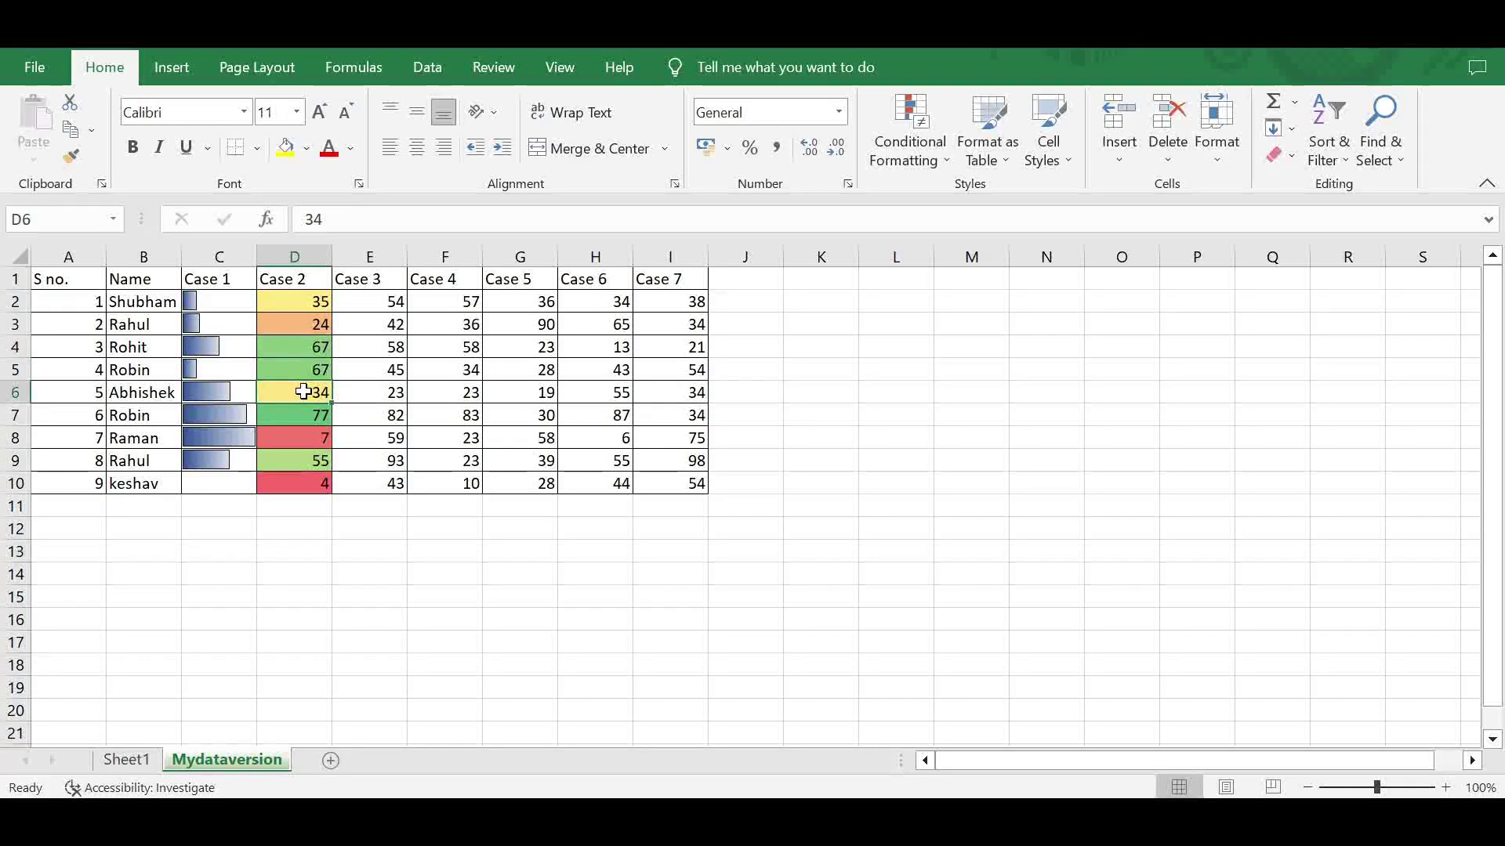
left_click(312, 296)
left_click(312, 391)
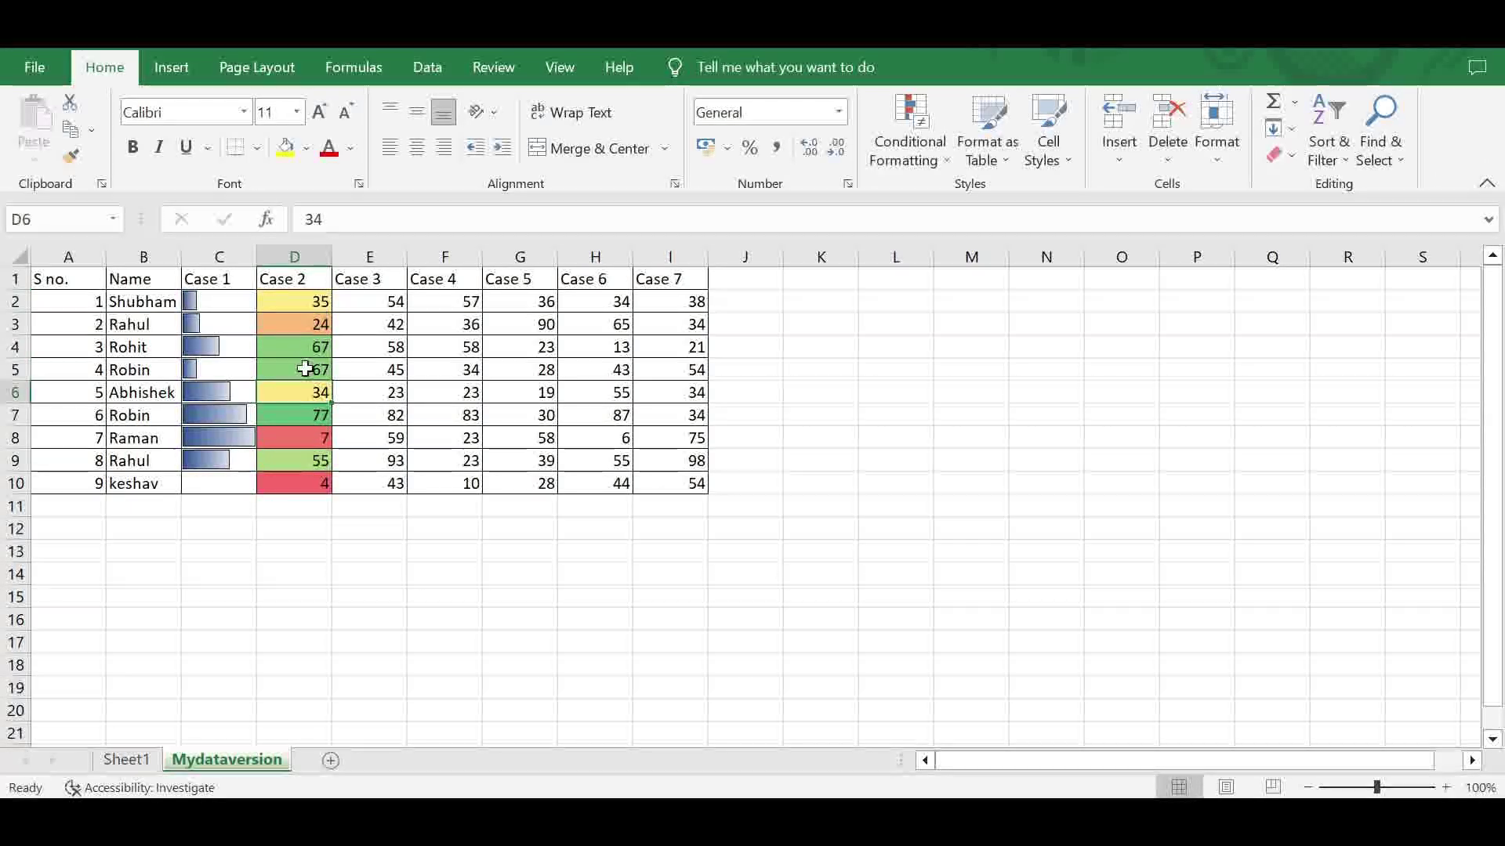
left_click(304, 305)
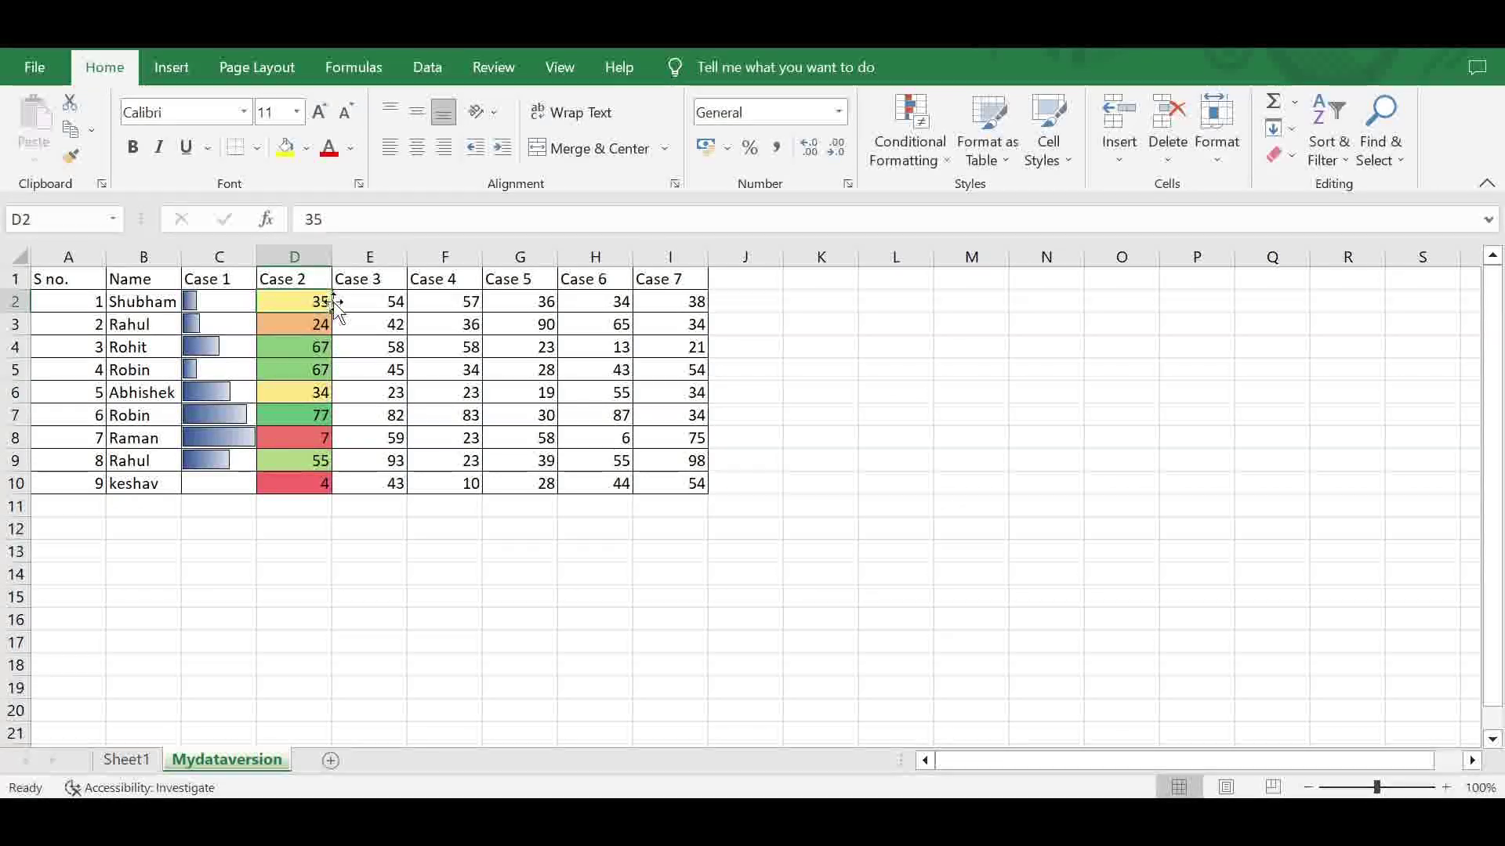
- Sort the Case 3 values in E2:E10 from largest to smallest, continuing with the current selection only
left_click_drag(363, 303, 370, 478)
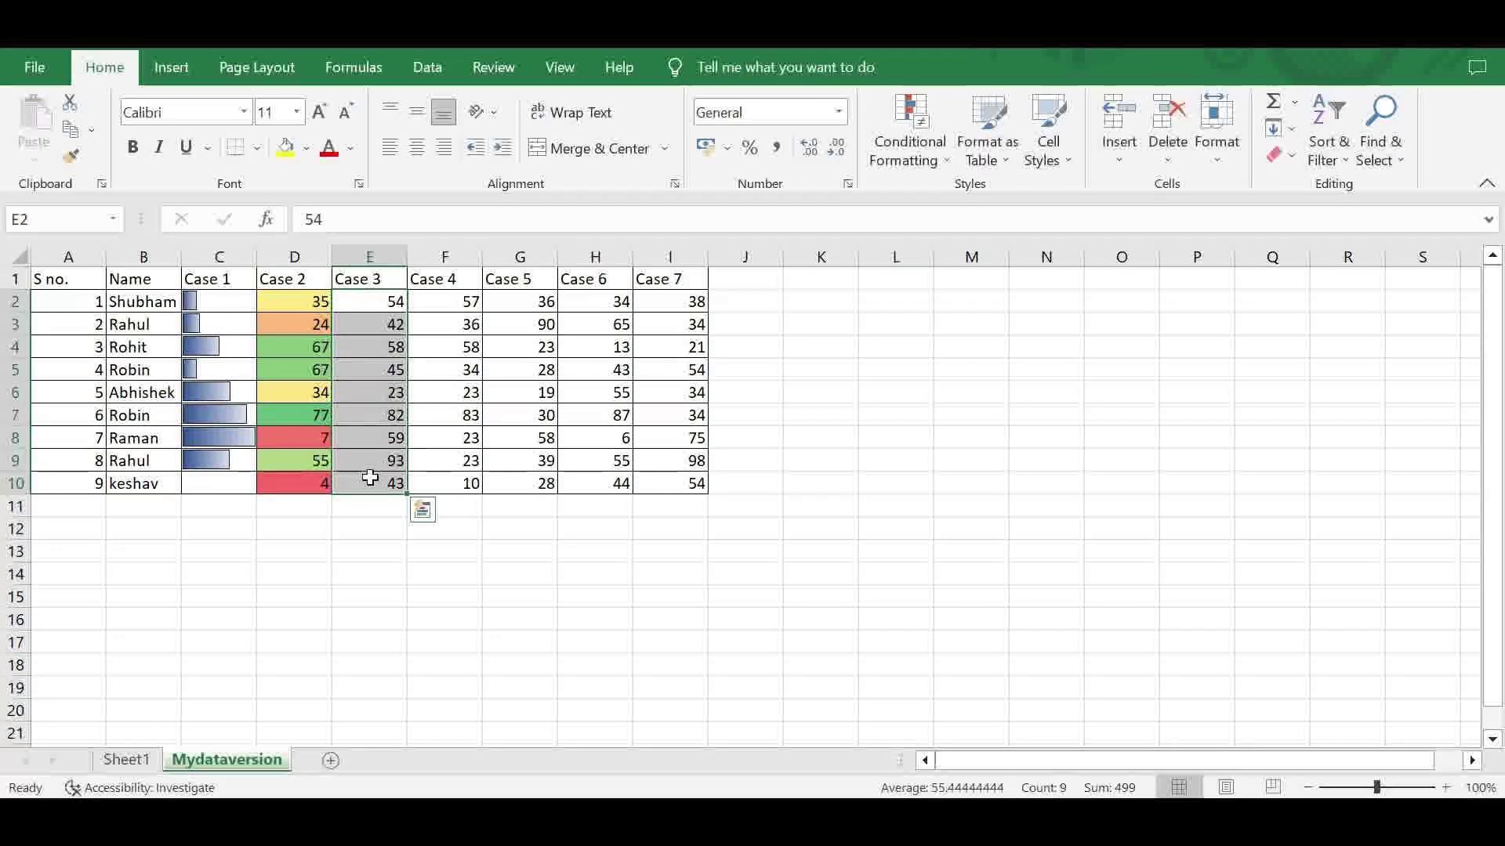
left_click(1331, 153)
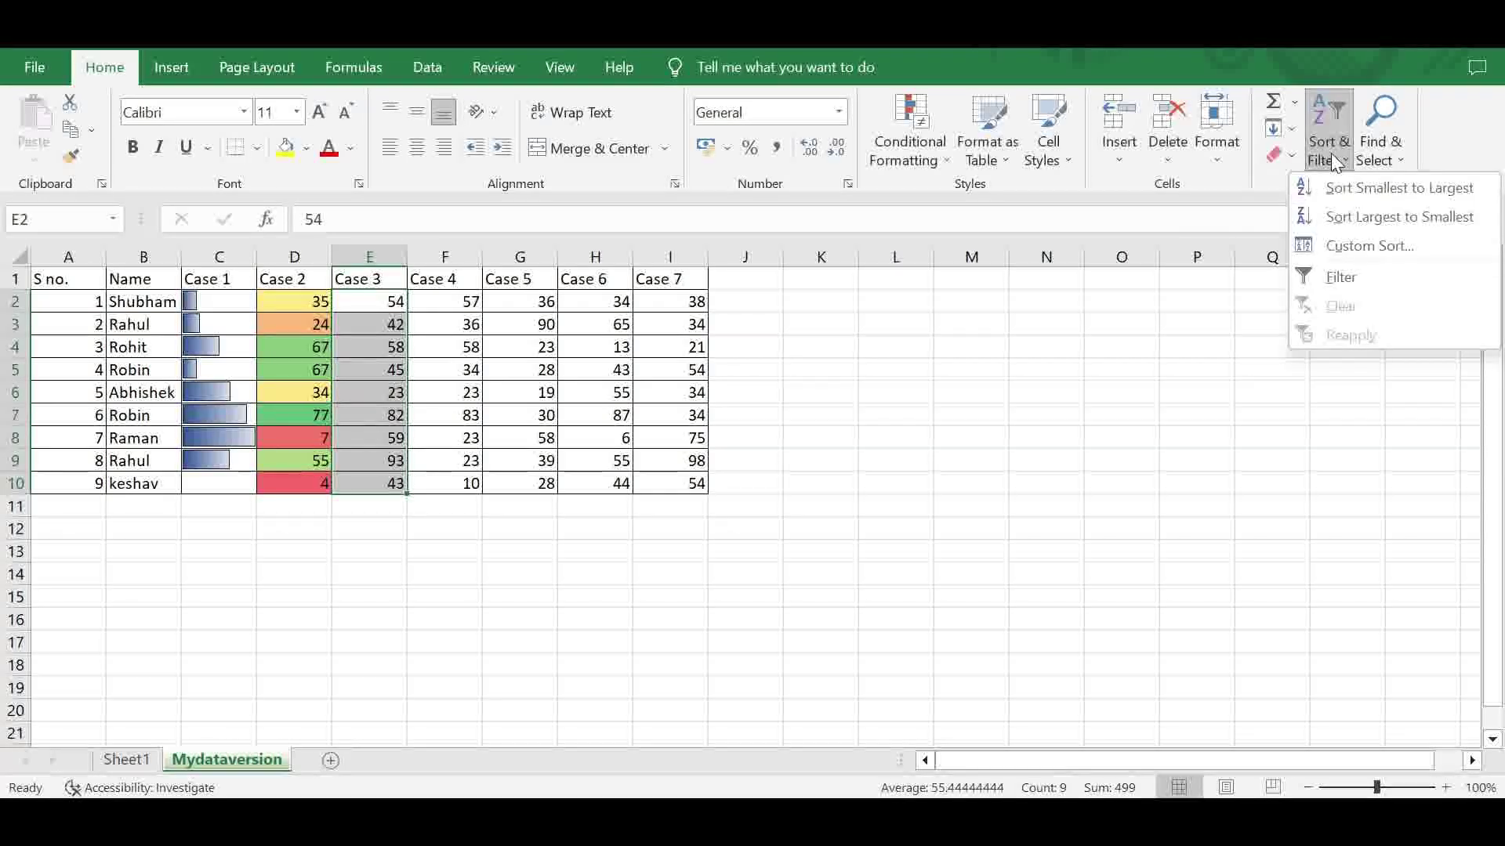
left_click(1357, 215)
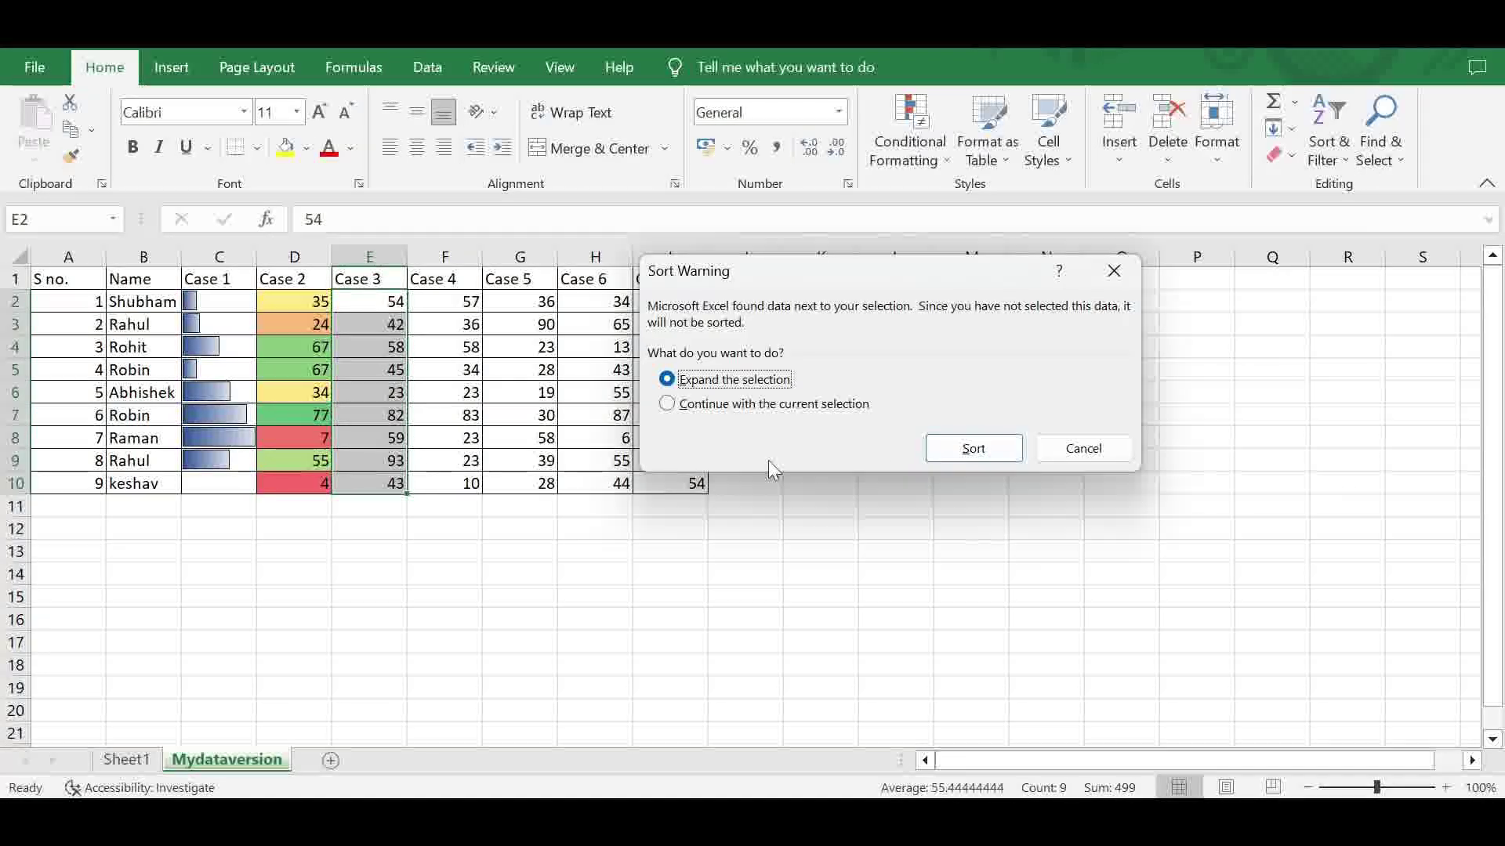
left_click(772, 404)
left_click(956, 450)
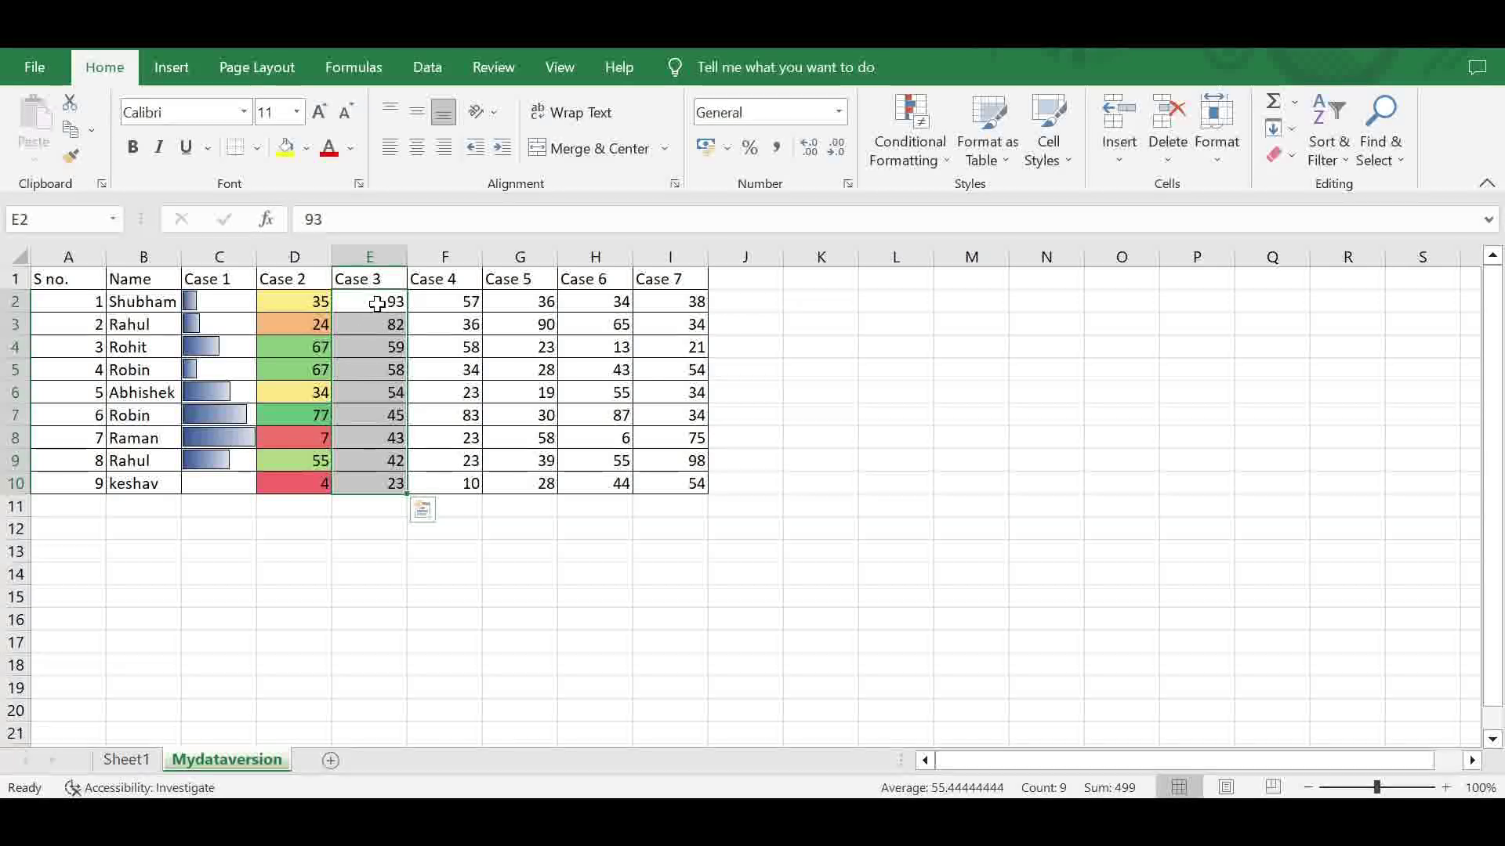
- Apply the Red - Yellow - Green color scale to the Case 3 values in E2:E10
left_click(913, 158)
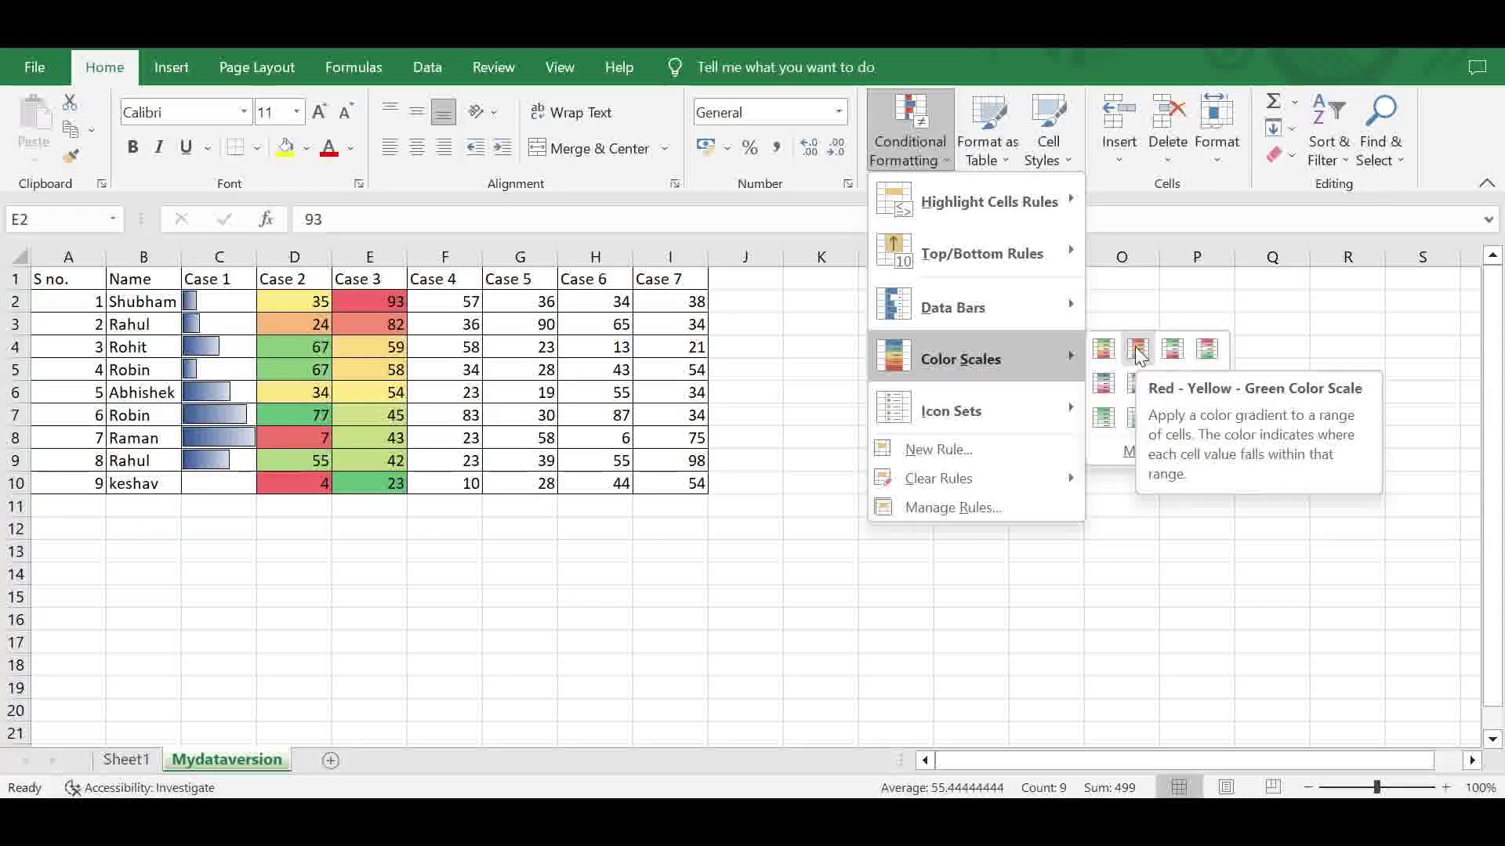
left_click(1136, 349)
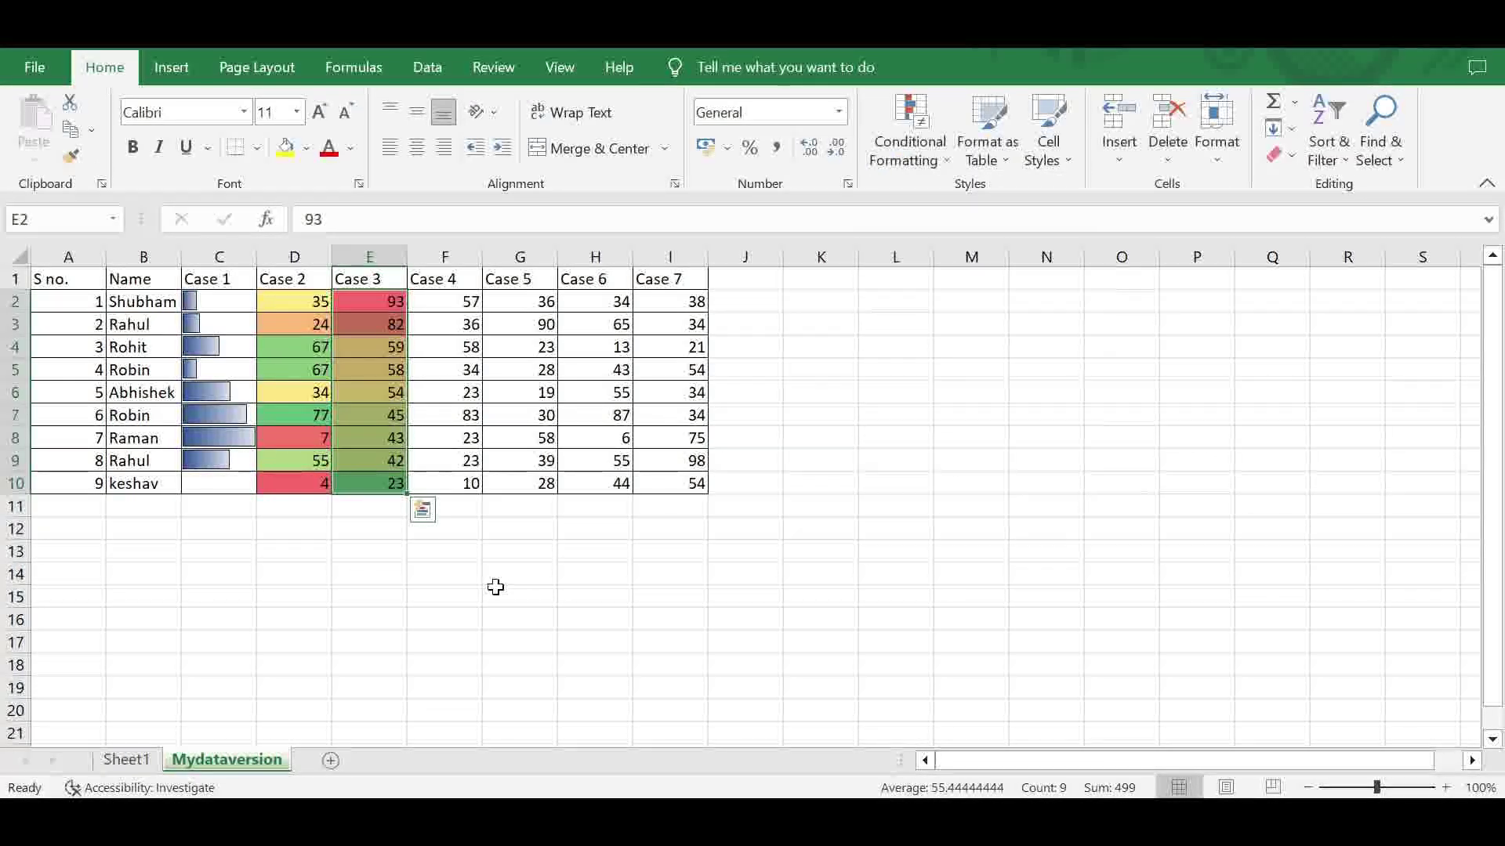
left_click(476, 566)
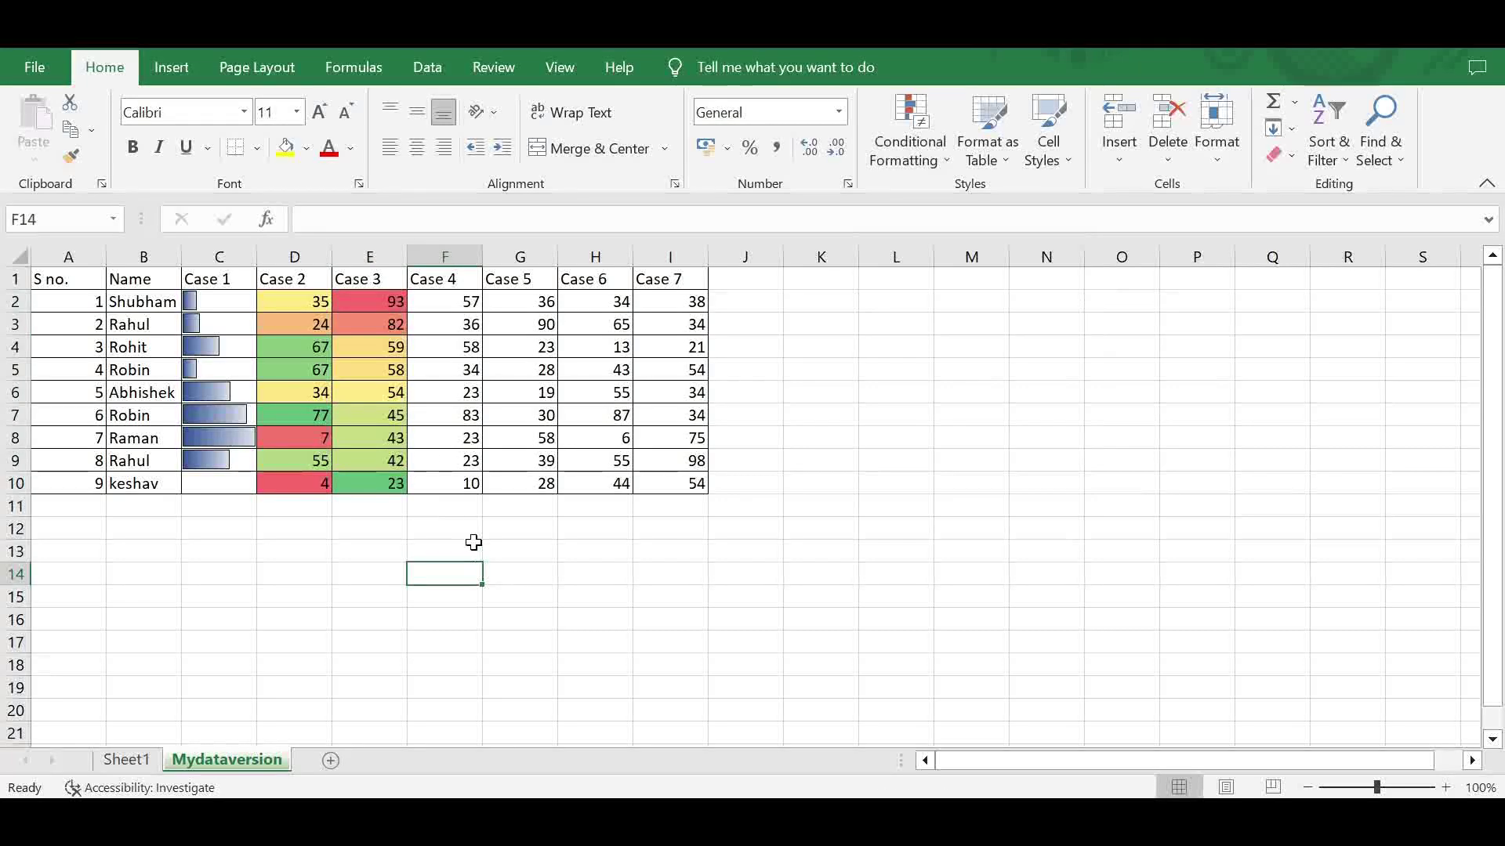
left_click(375, 302)
left_click_drag(375, 302, 385, 482)
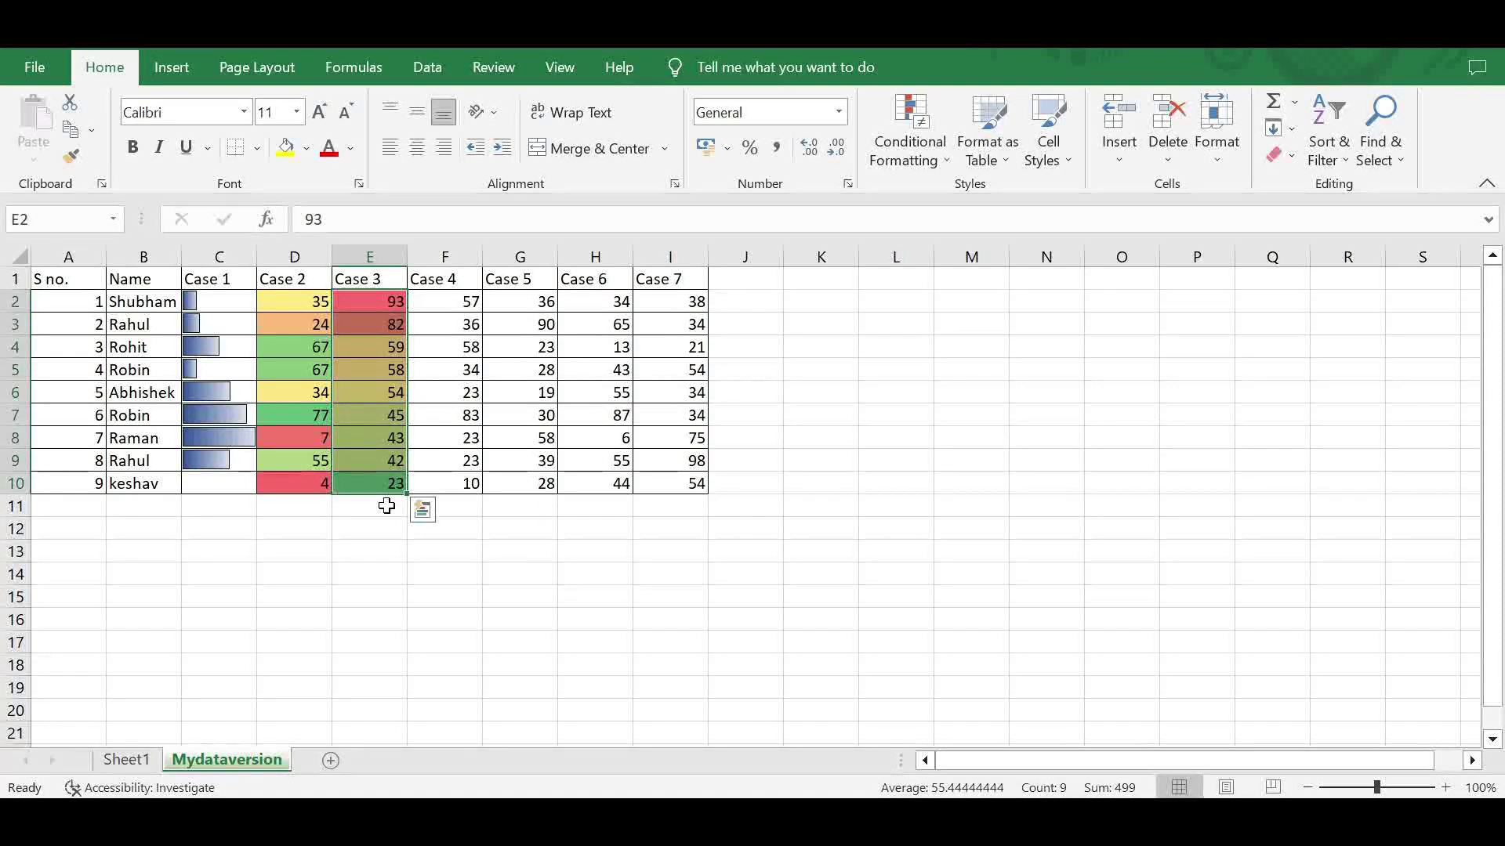
left_click(384, 504)
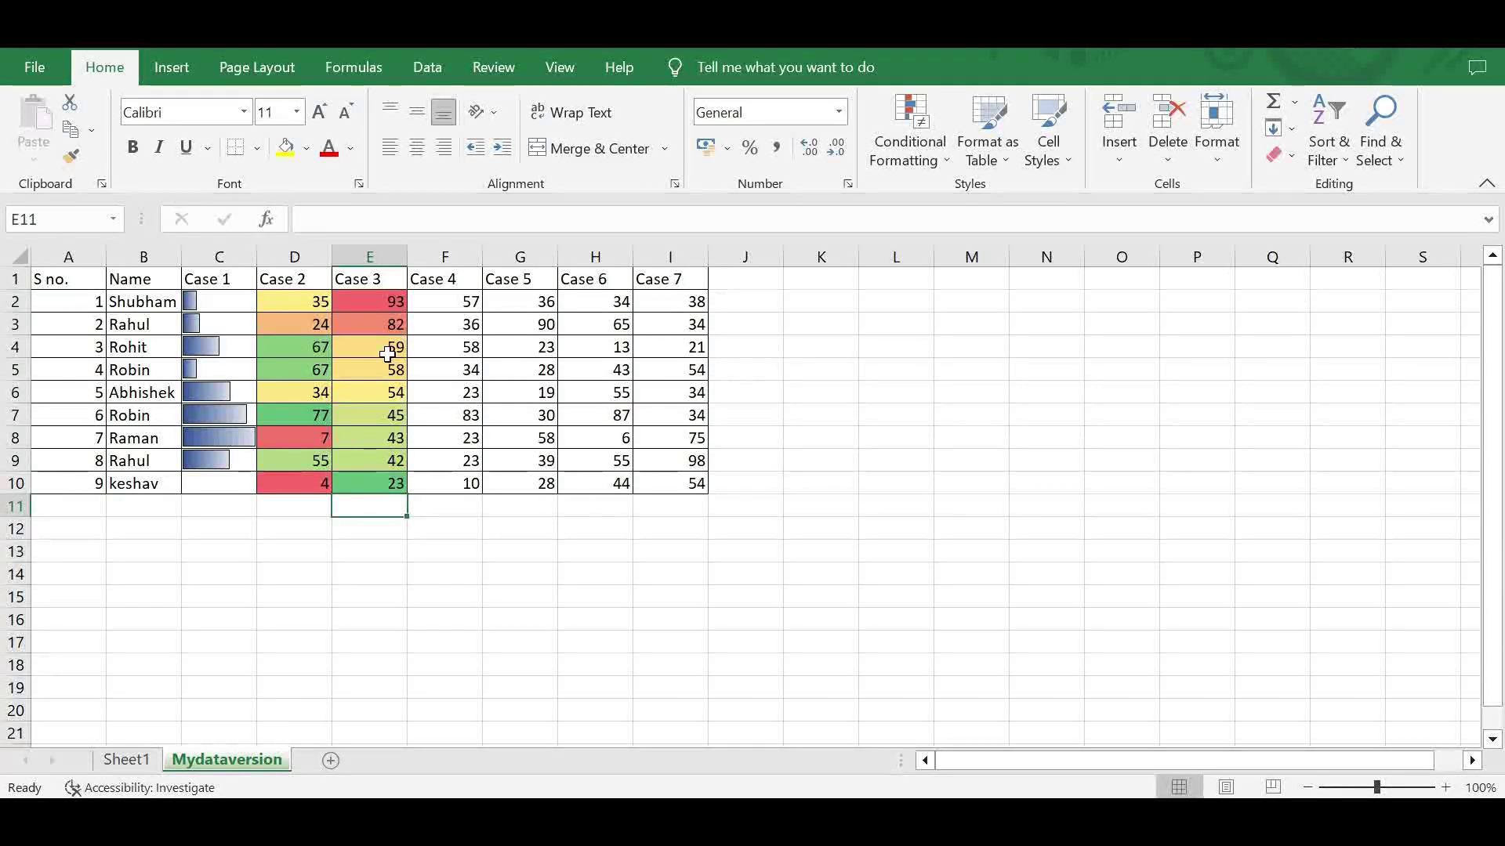
- Examine the color scale rule for Case 3 in E2:E10, including the available minimum value types, keeping Lowest Value
left_click_drag(391, 304, 389, 475)
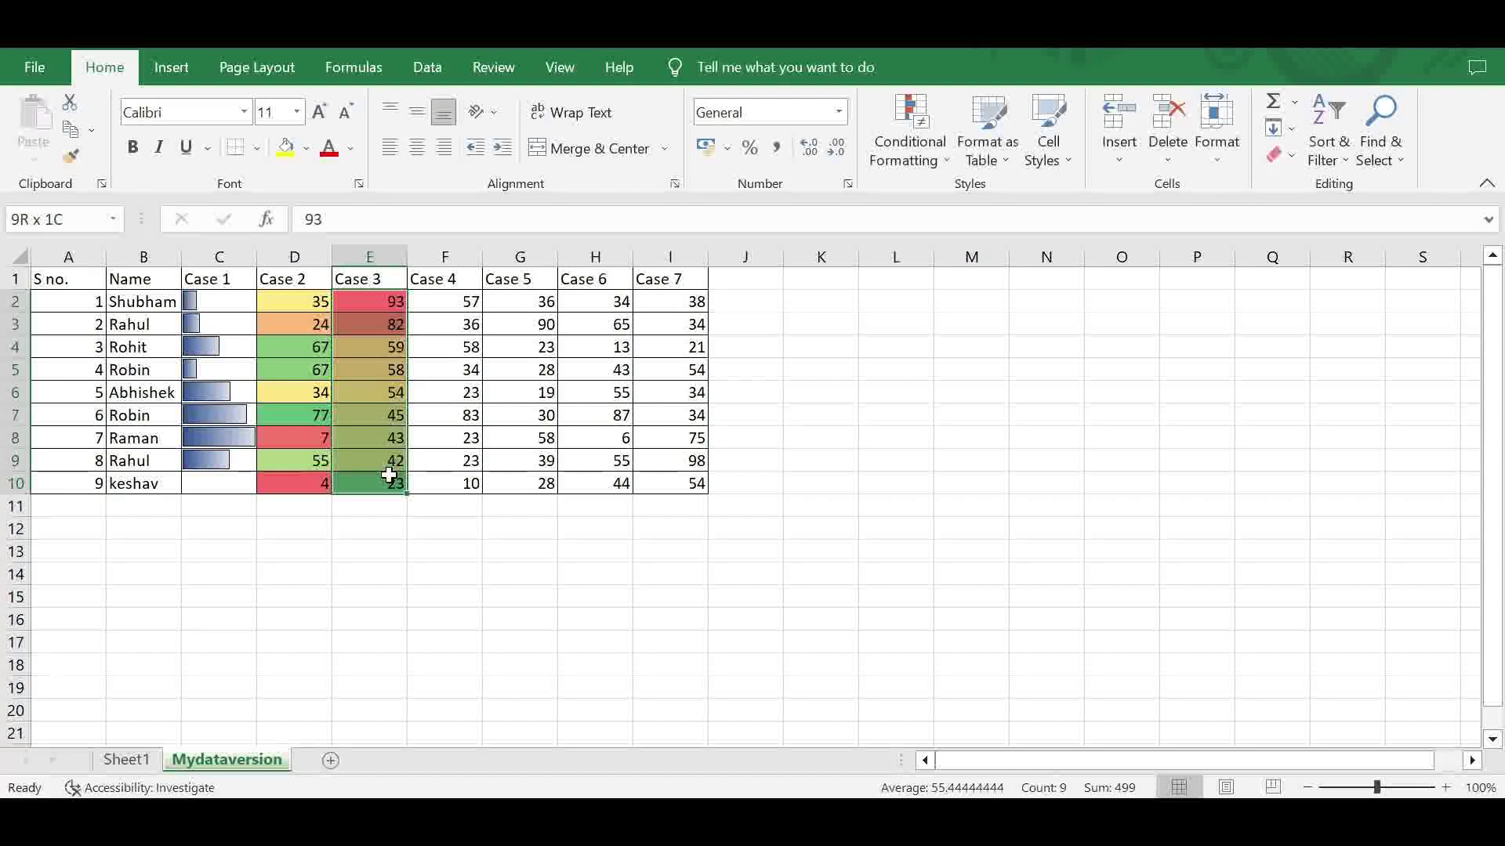
left_click(903, 167)
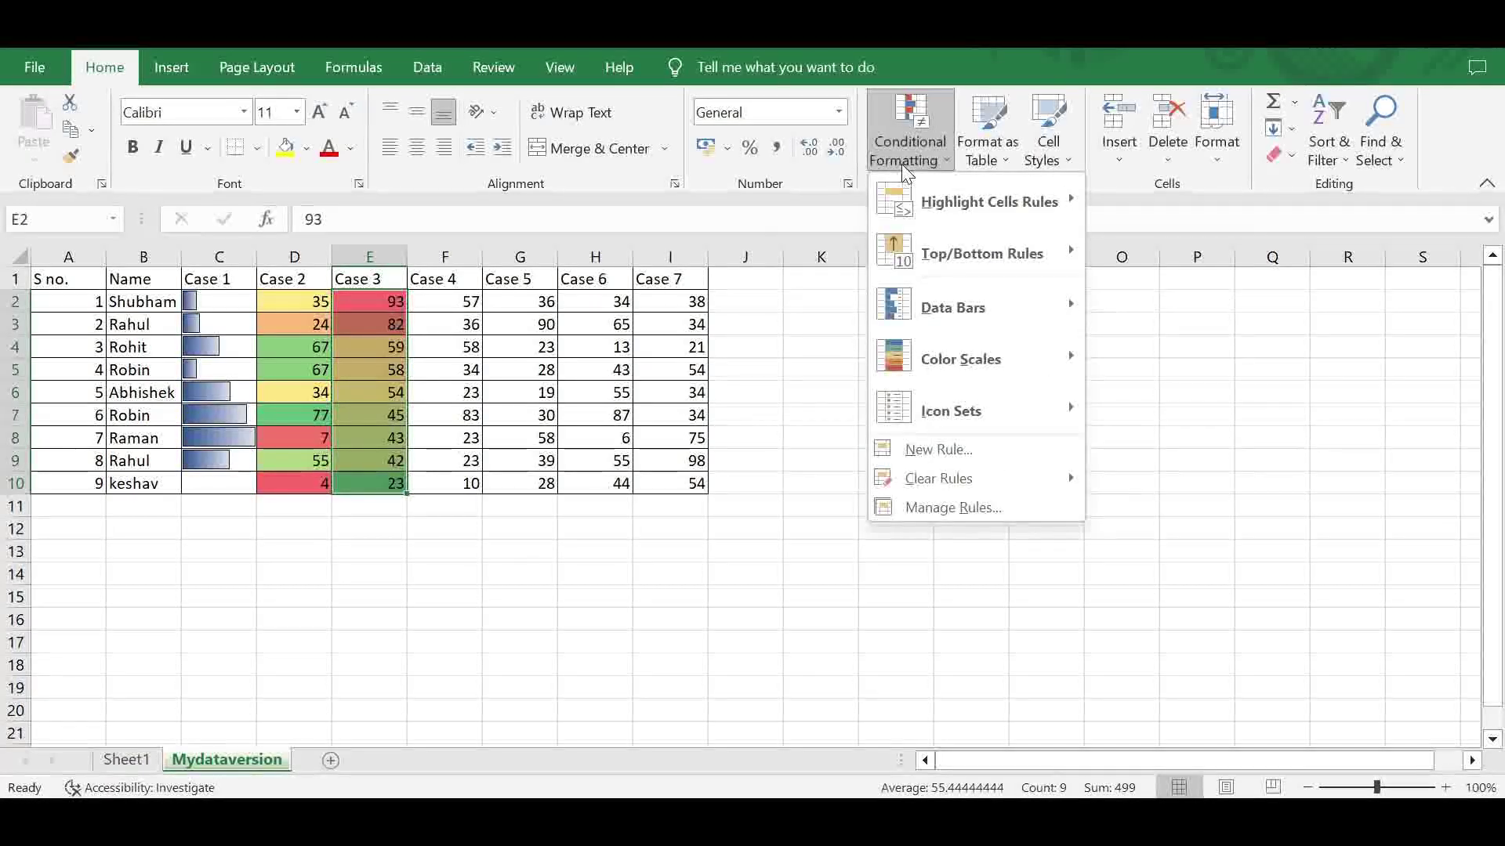
left_click(943, 503)
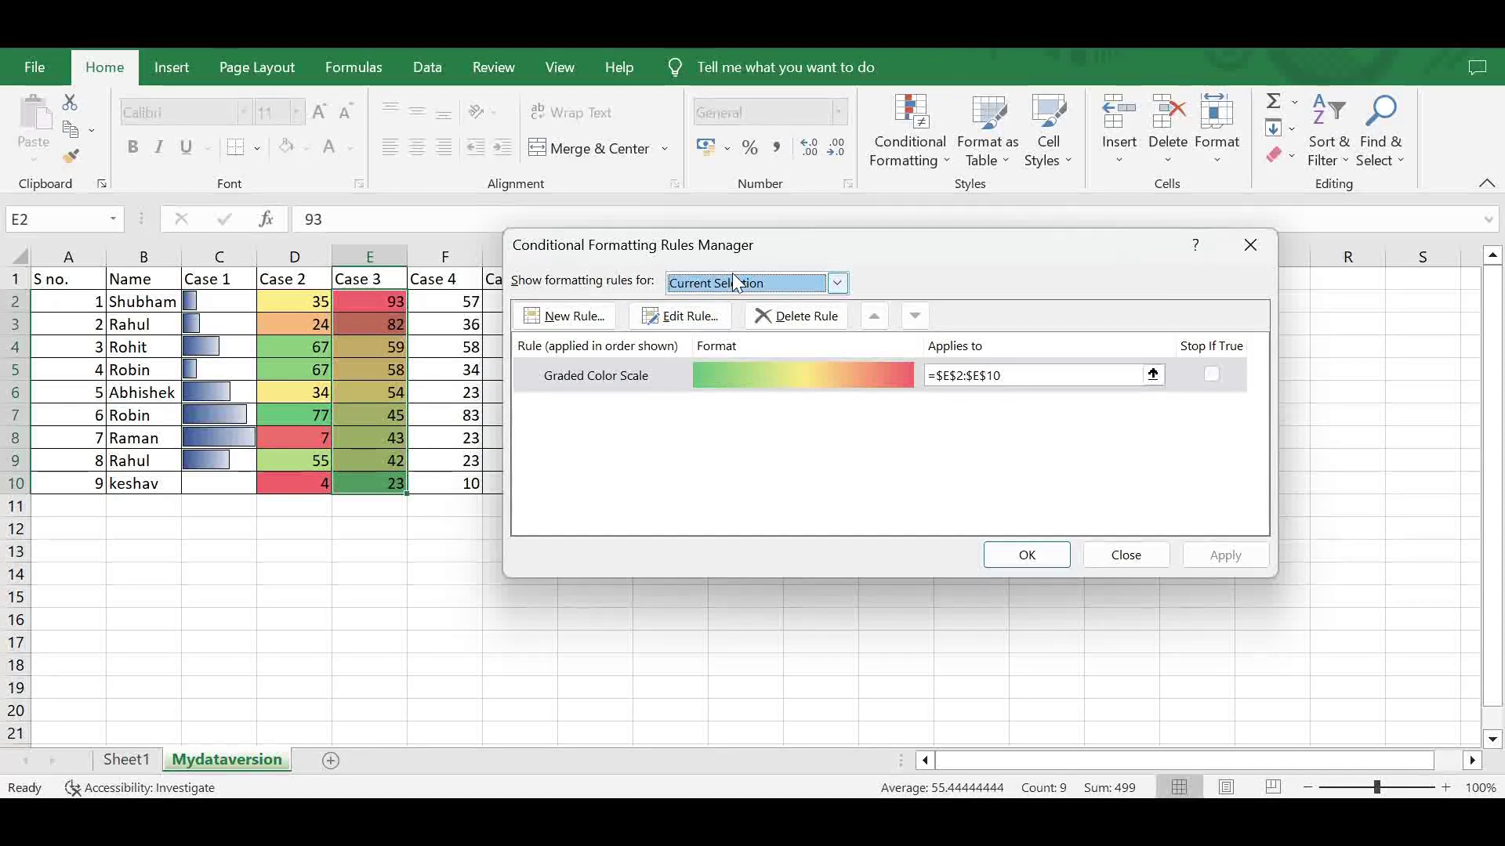
left_click(695, 317)
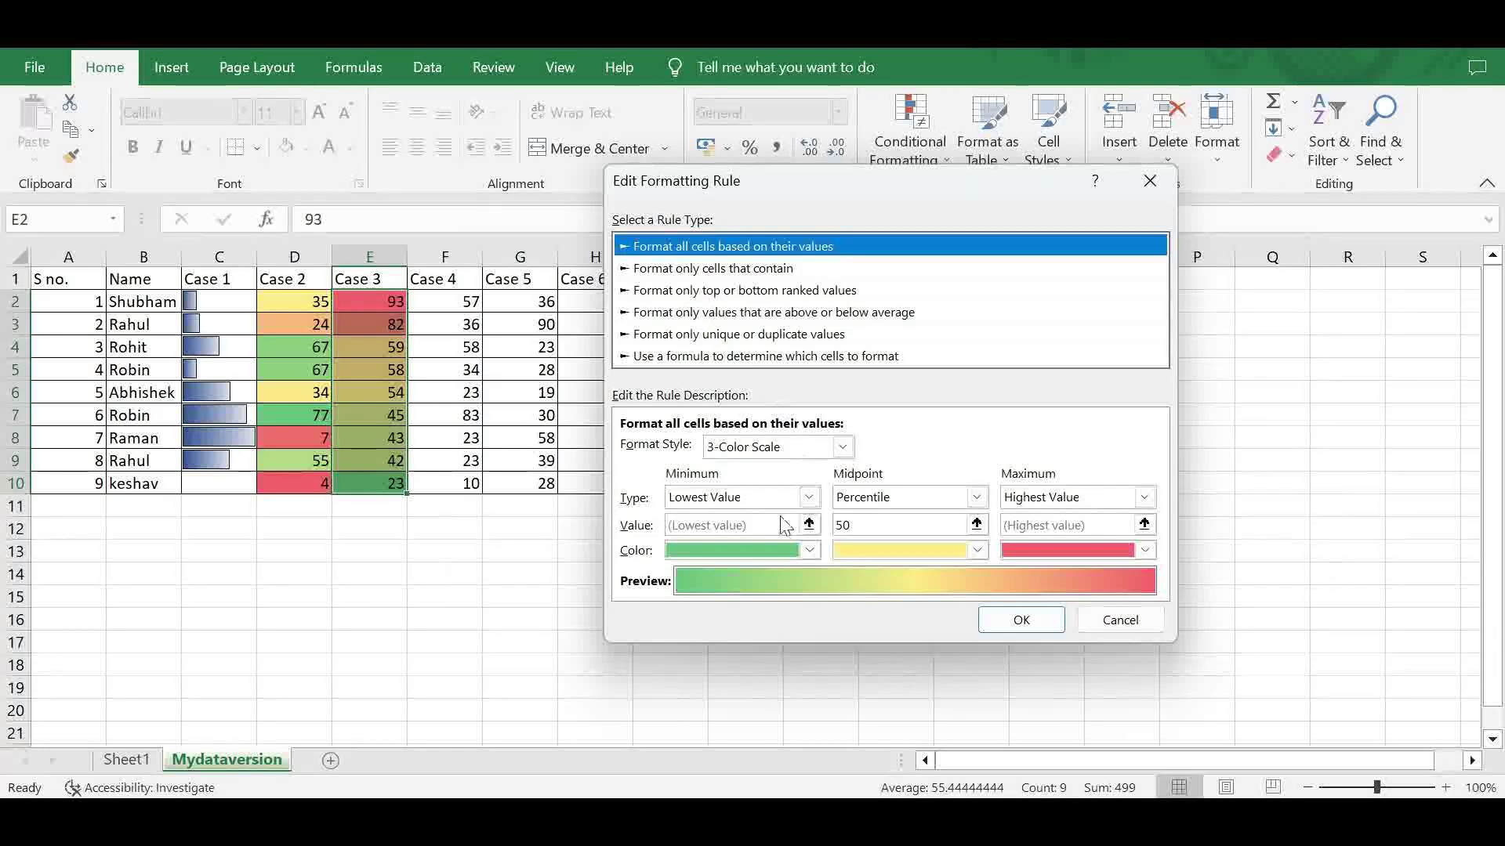
left_click(808, 497)
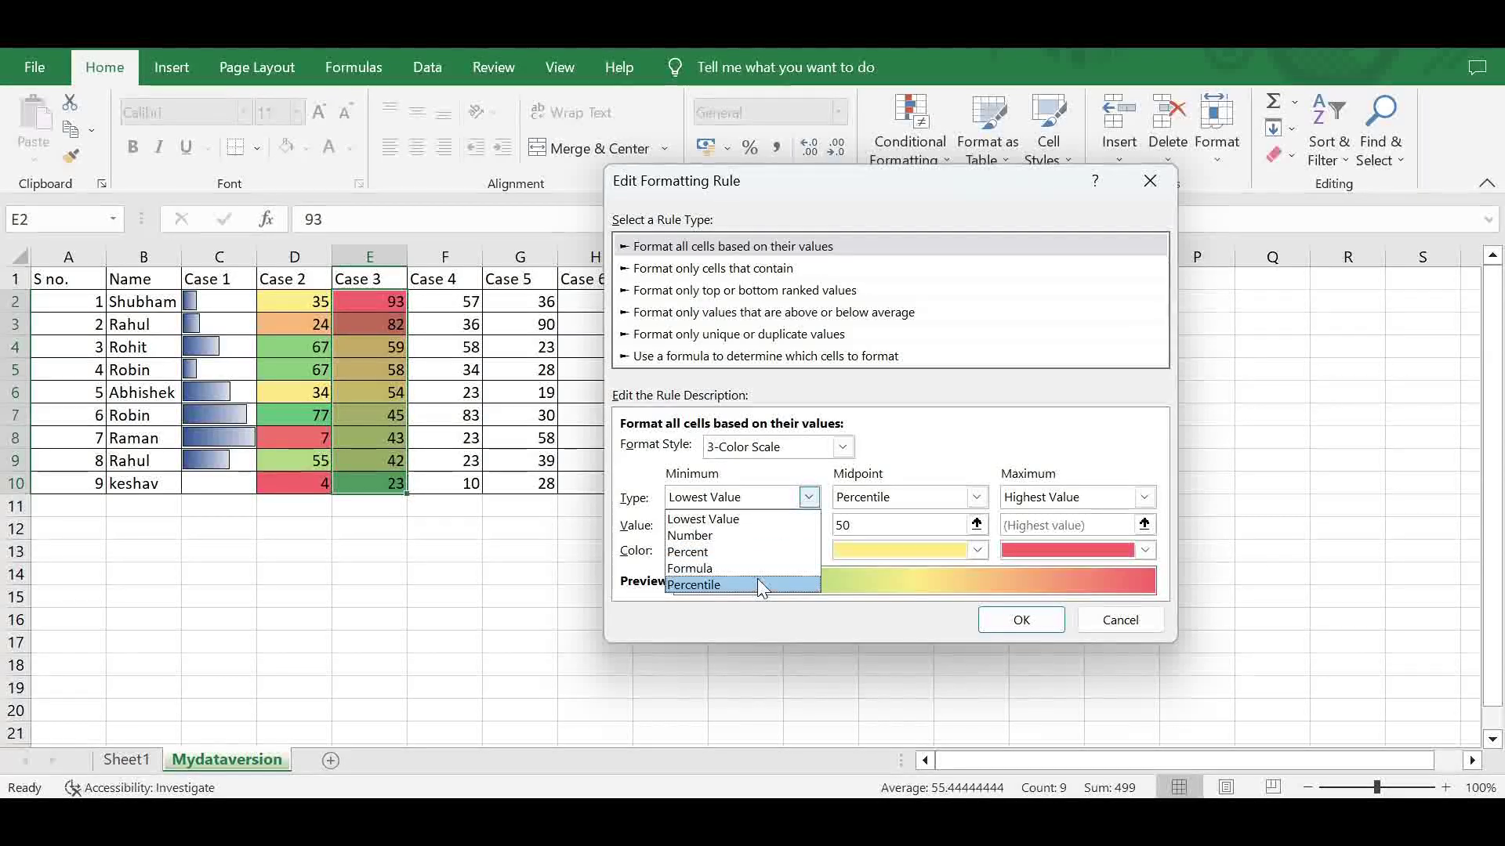
left_click(813, 517)
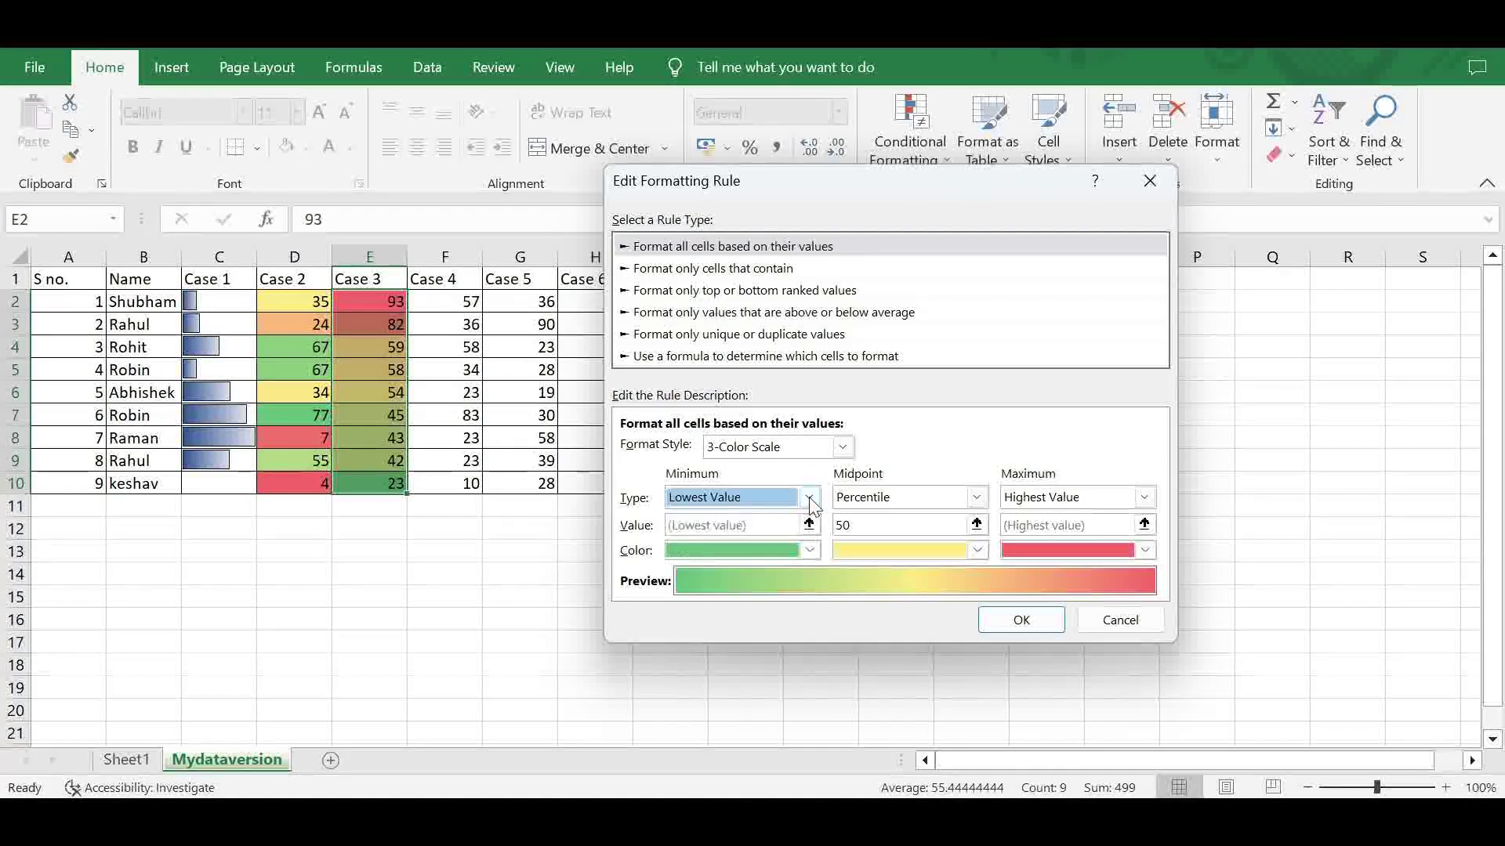
left_click(1015, 623)
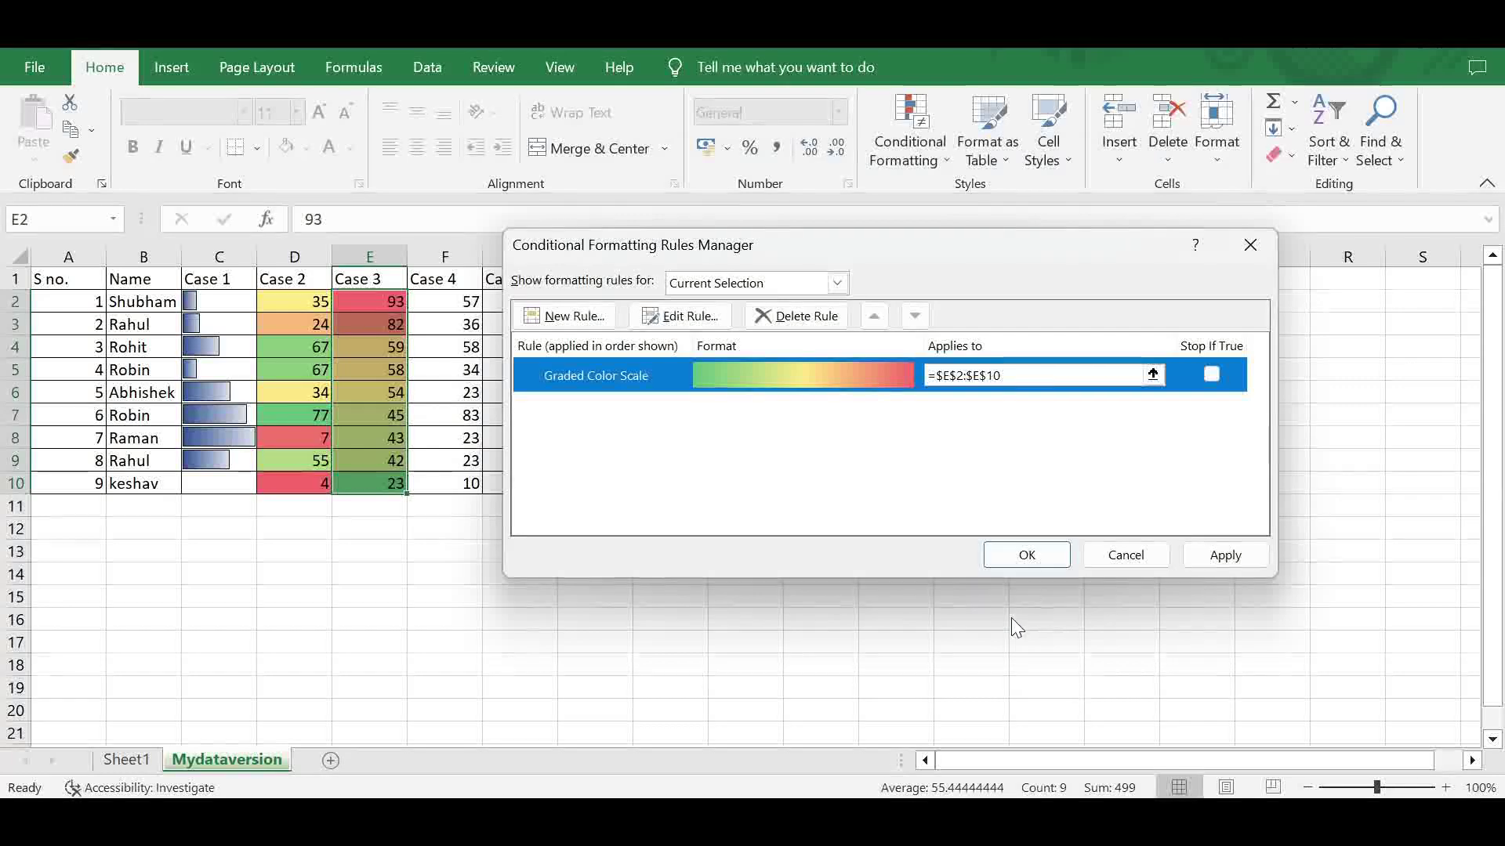
left_click(1043, 557)
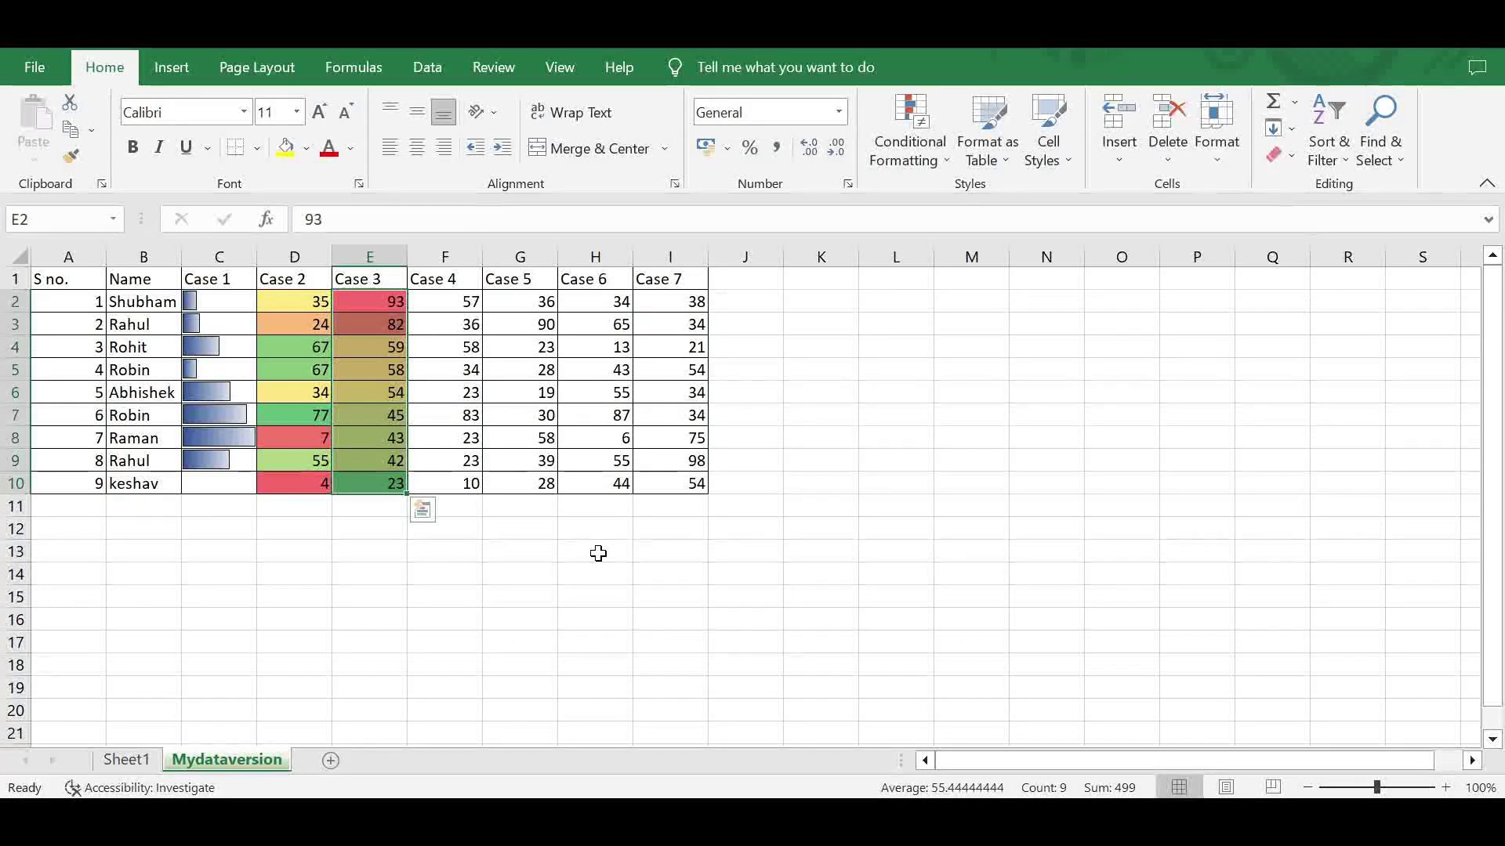
- Apply solid-fill red data bars to the Case 4 values in F2:F10
left_click_drag(226, 300, 219, 481)
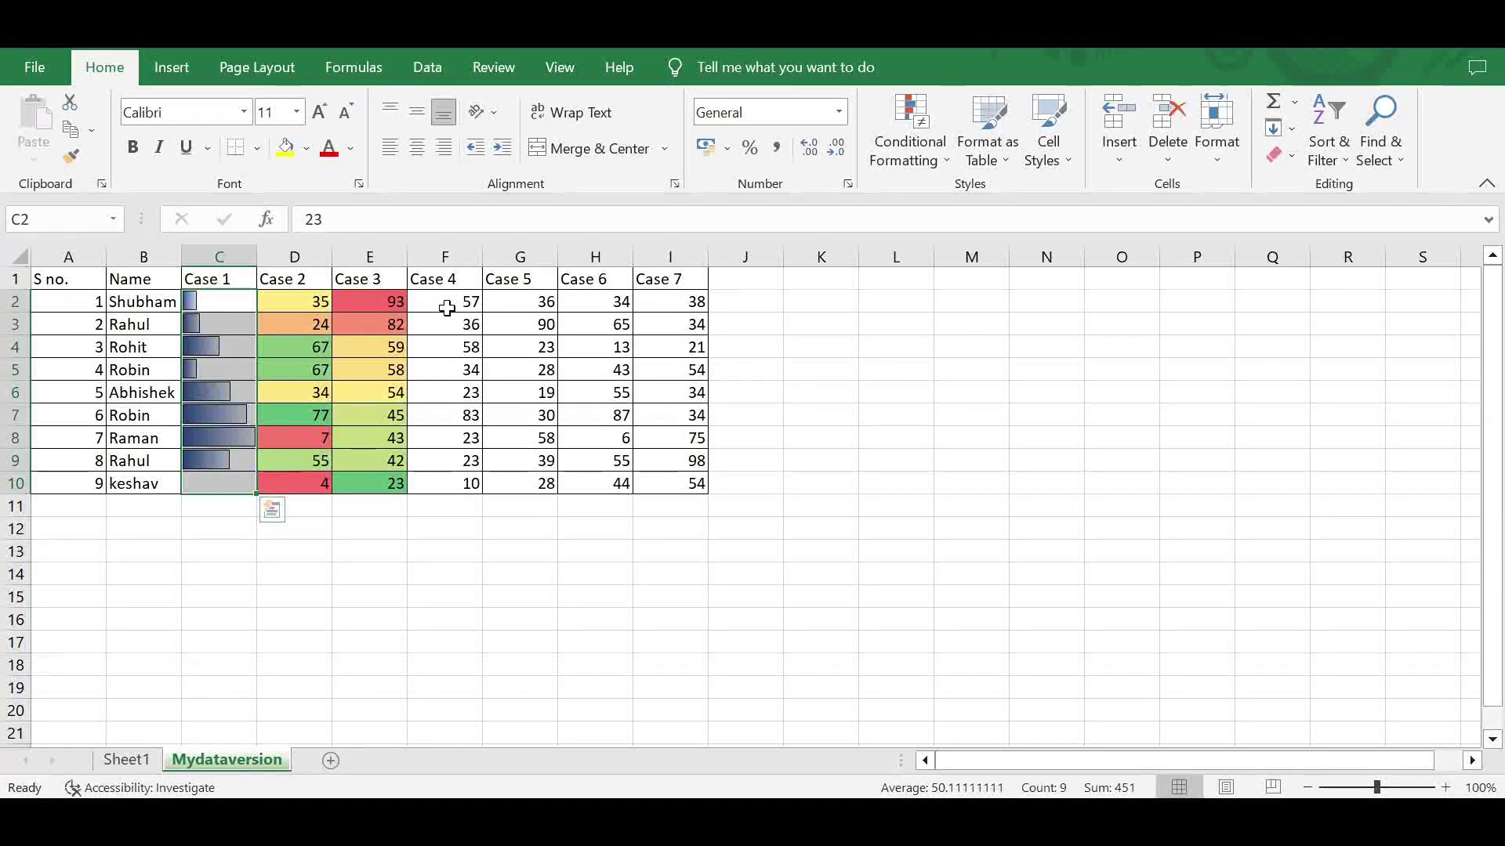
left_click_drag(447, 308, 443, 476)
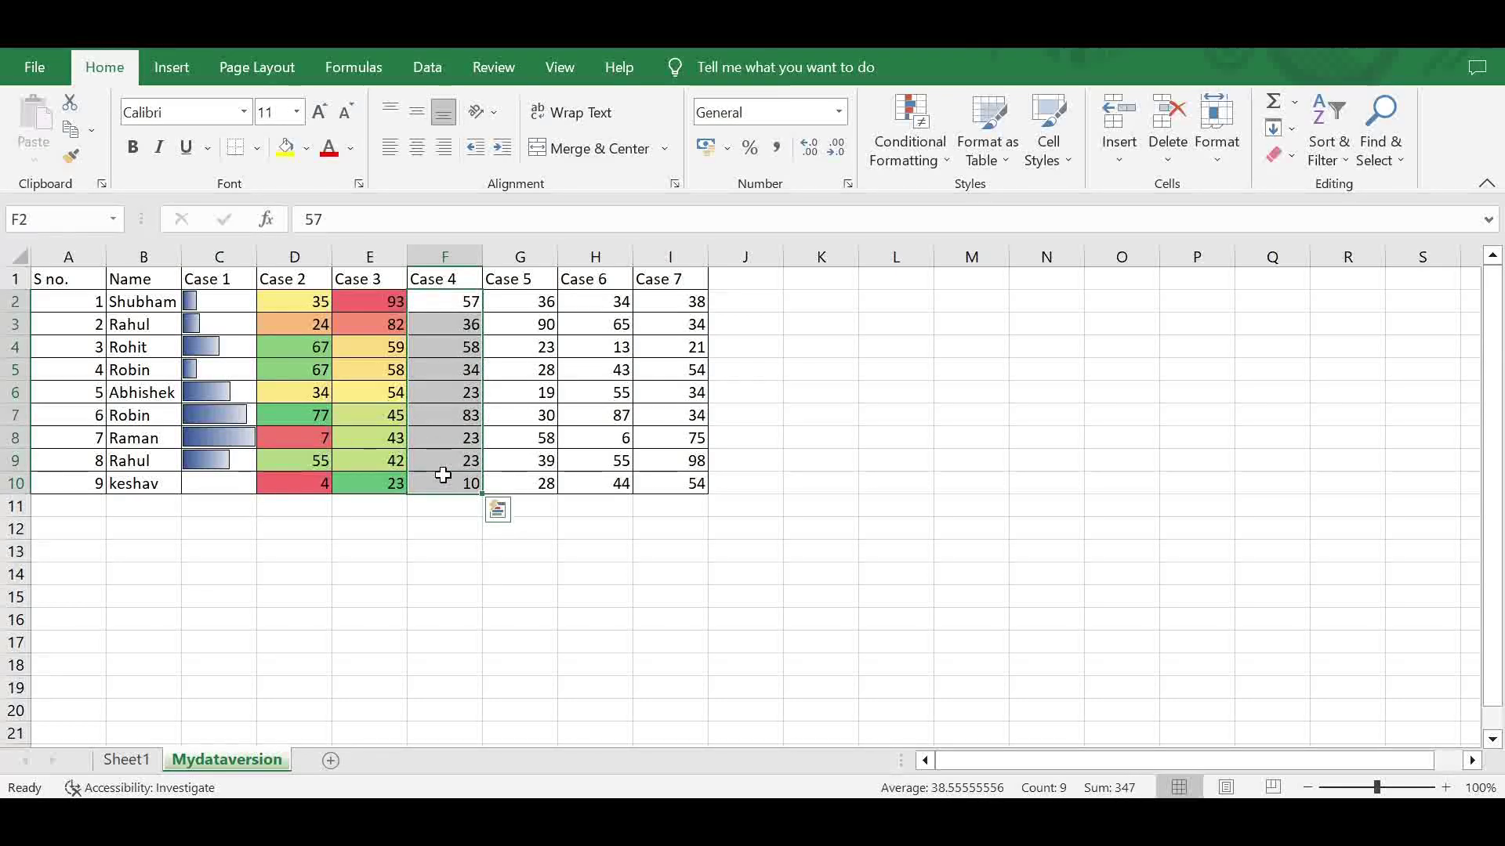
left_click(929, 153)
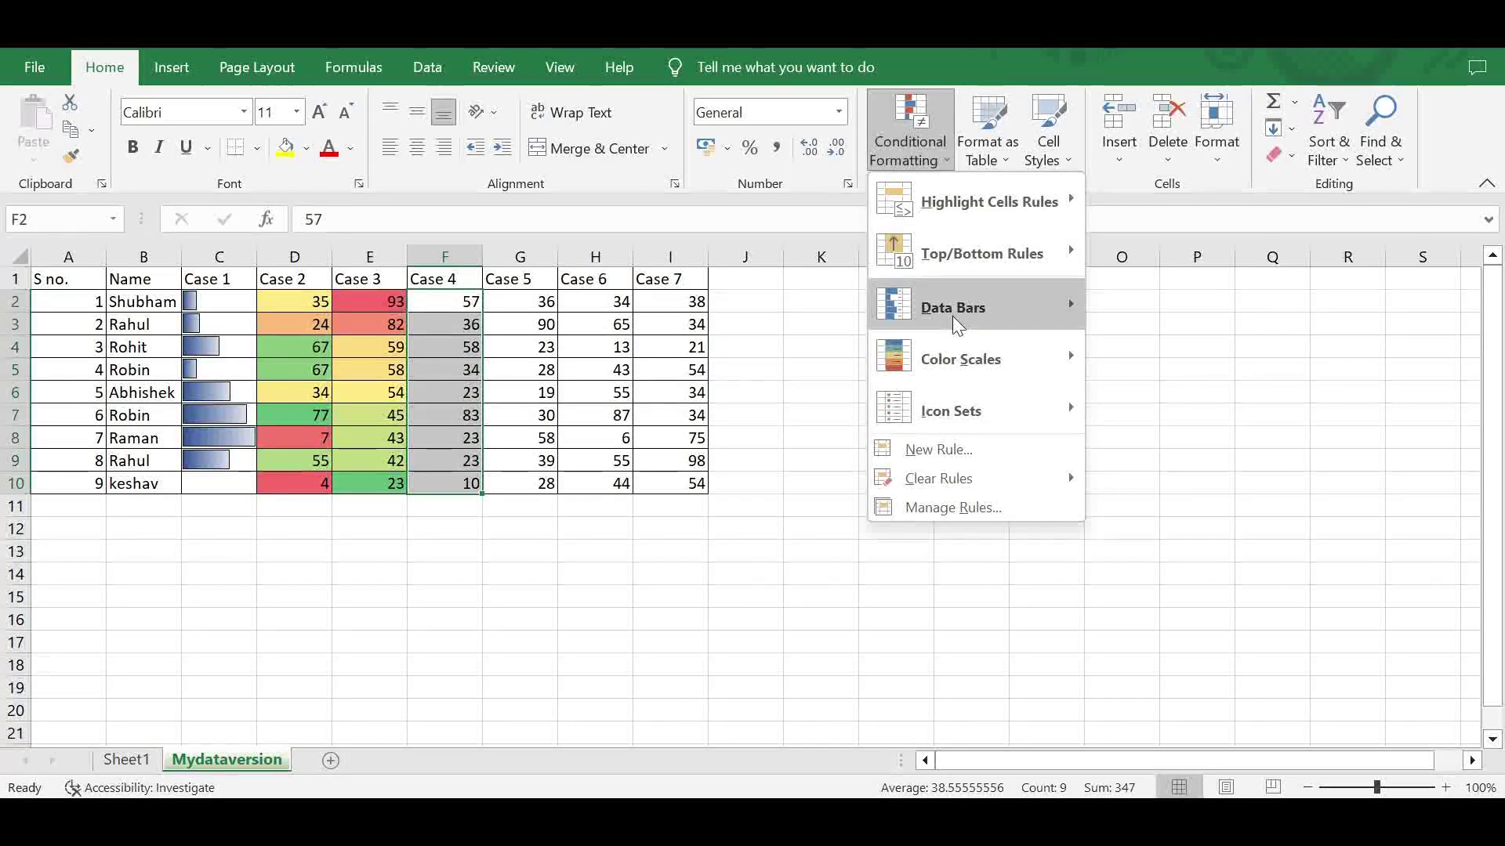
mouse_move(953, 317)
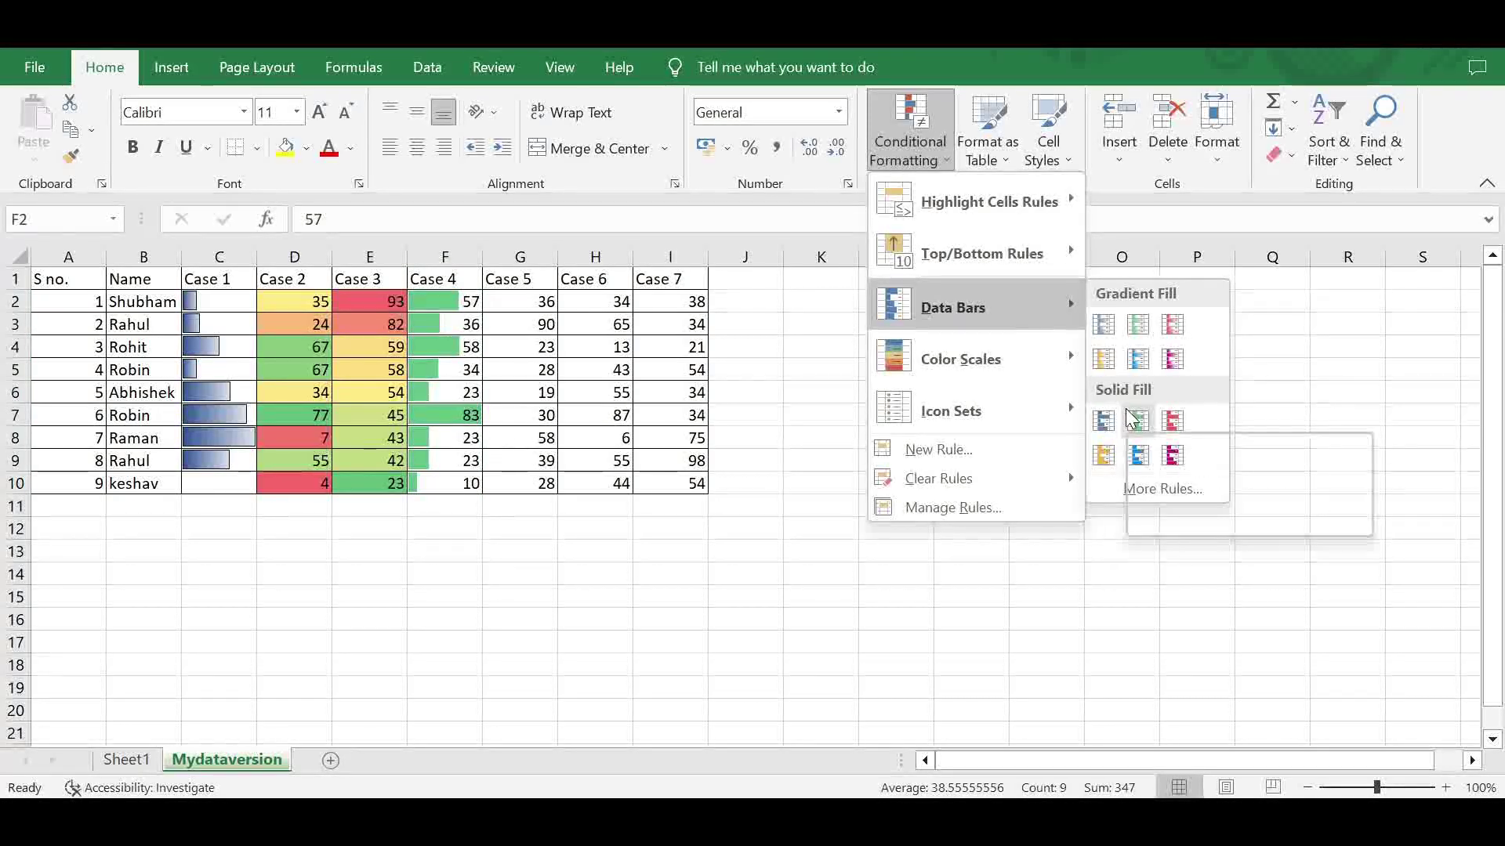
left_click(1173, 421)
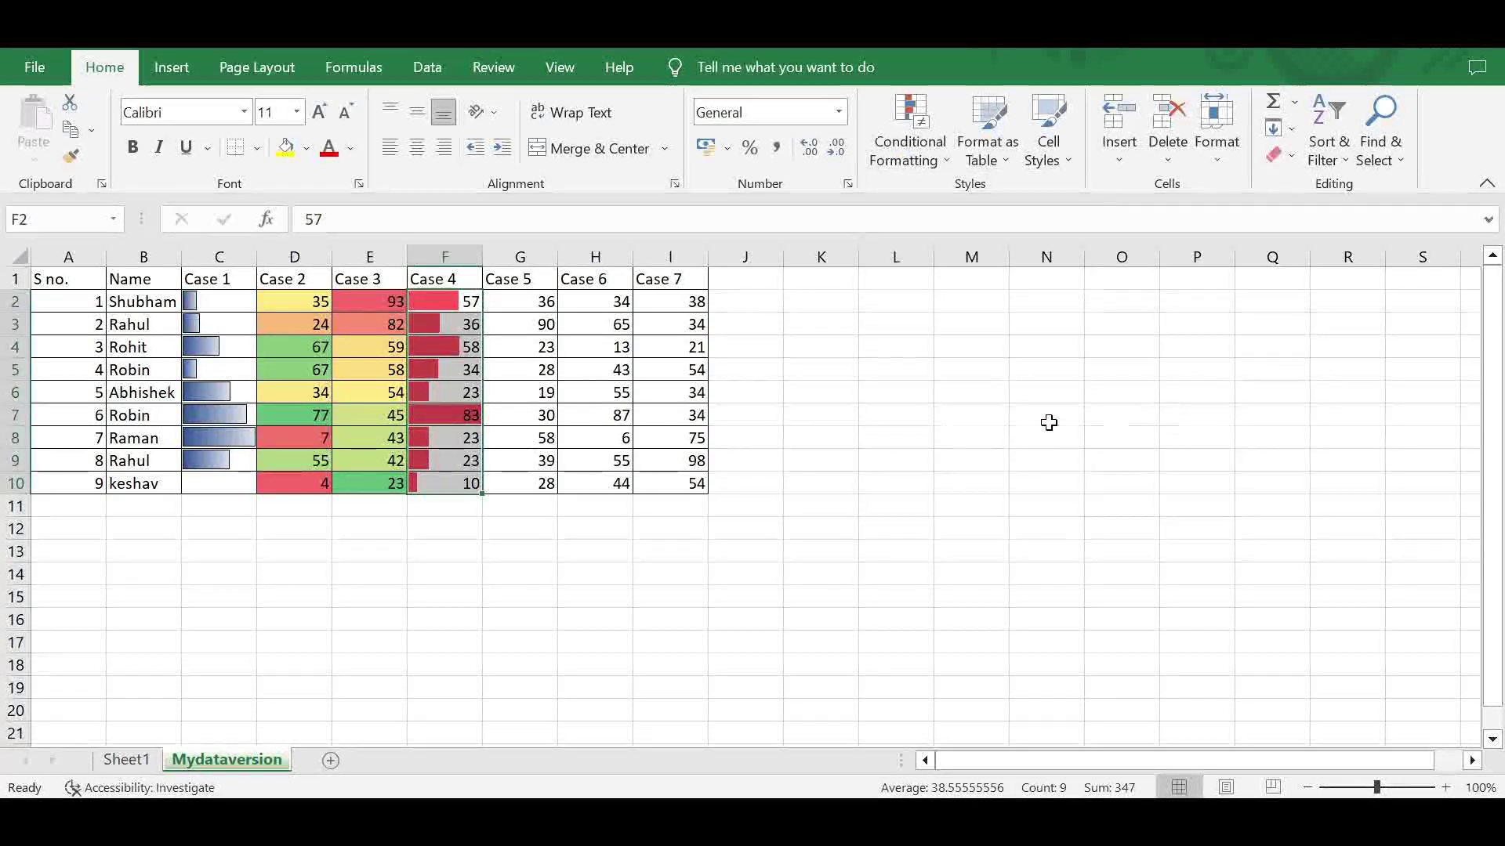
left_click(460, 535)
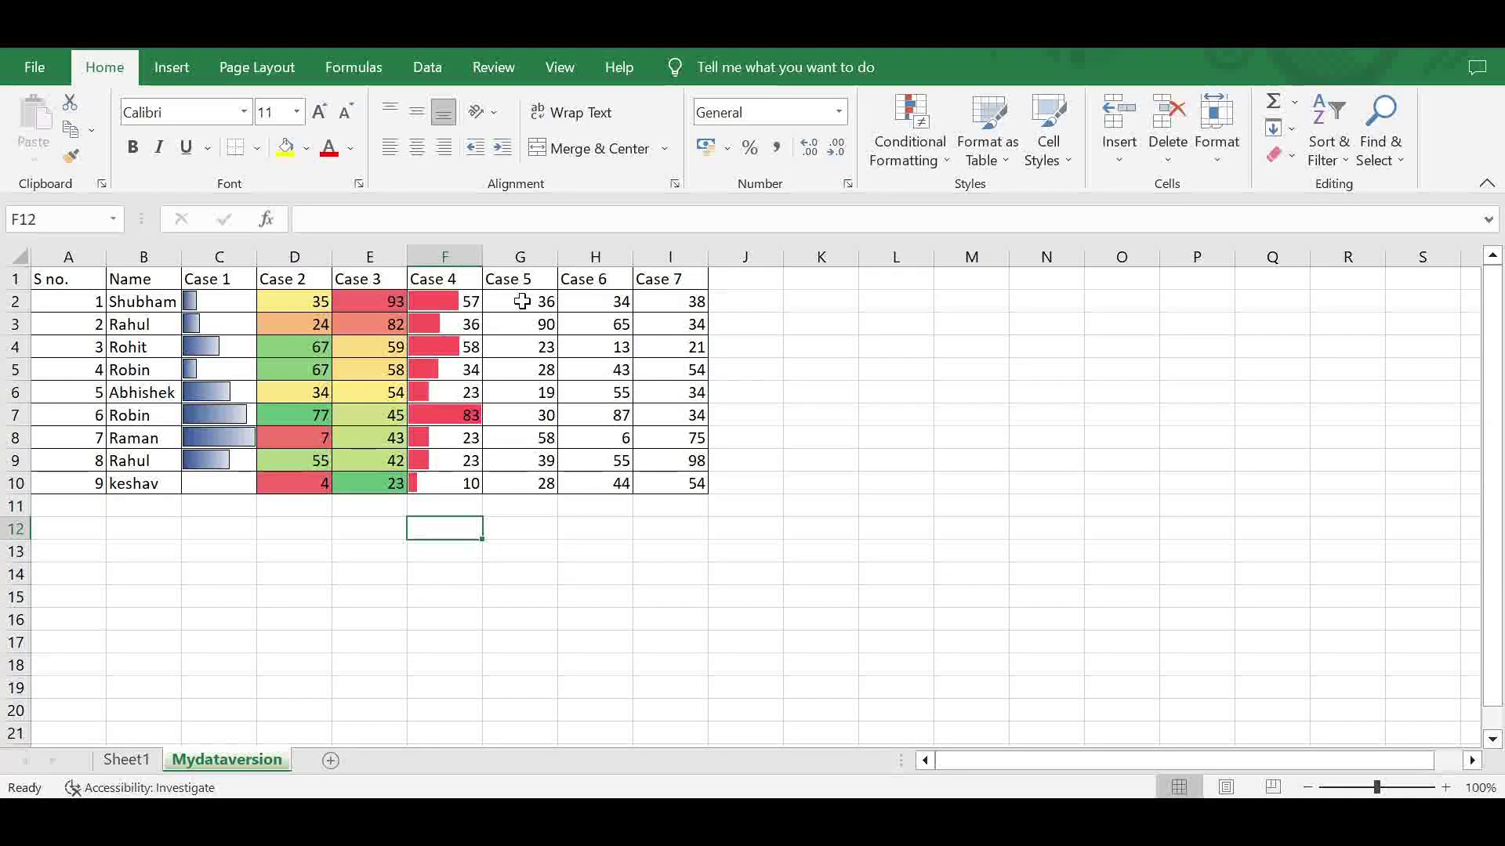
- Apply the three-circle green, yellow and red icon set to the Case 5 values in G2:G10
left_click_drag(521, 301, 519, 485)
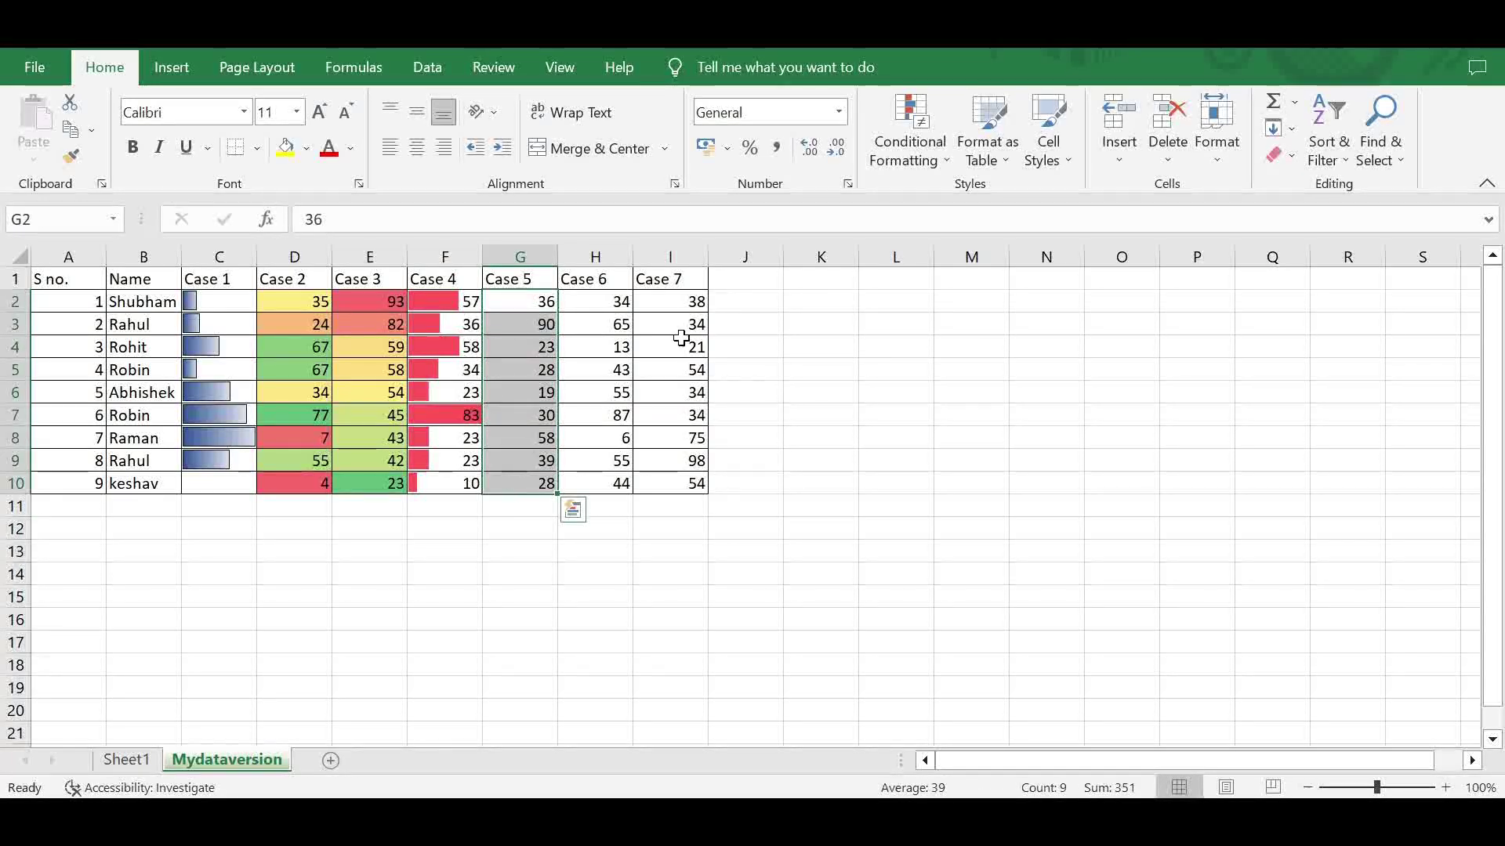
left_click(914, 158)
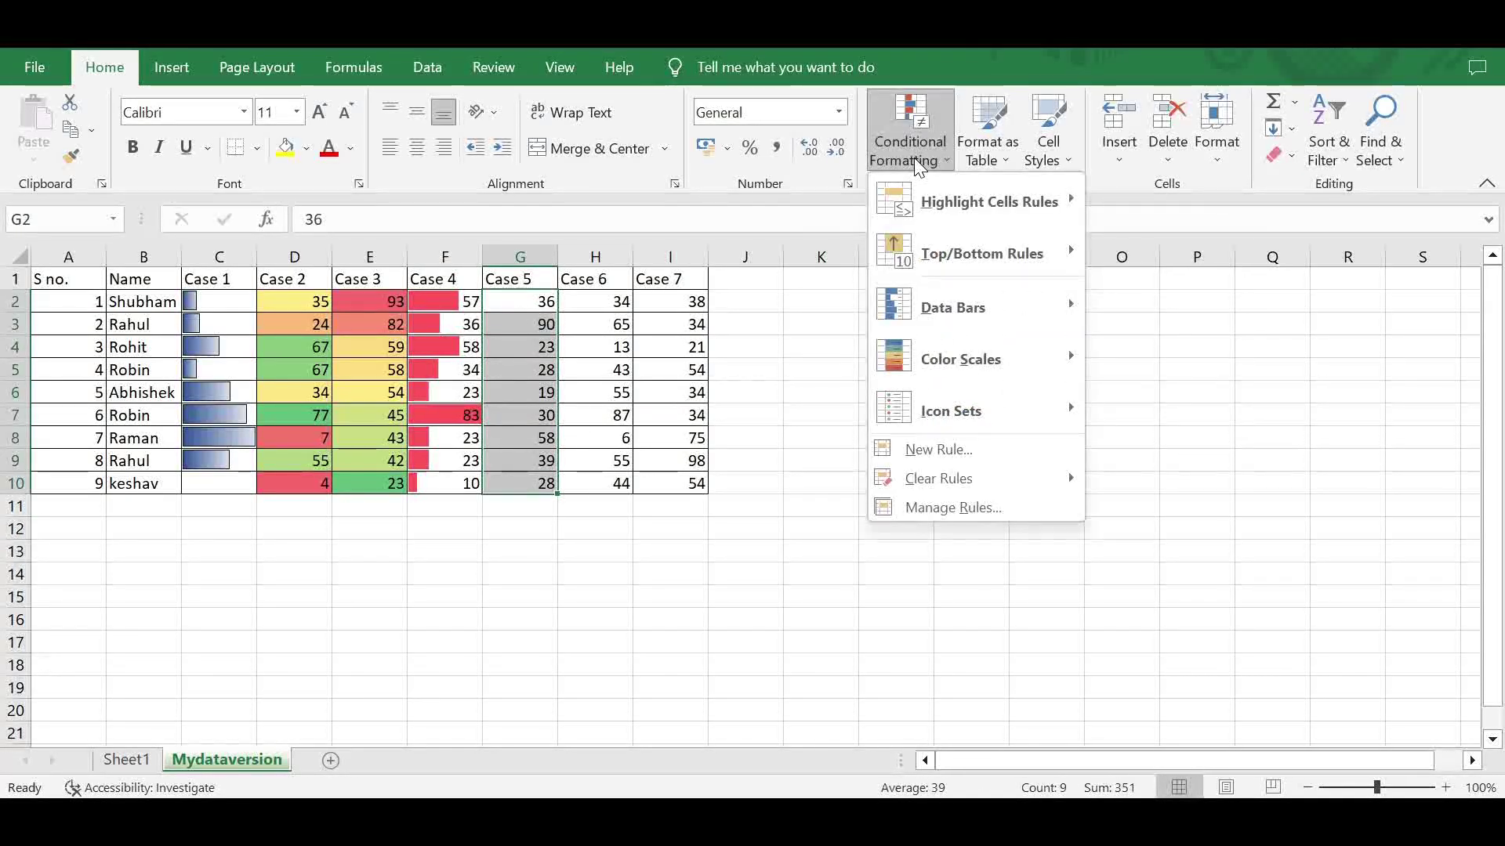
mouse_move(975, 403)
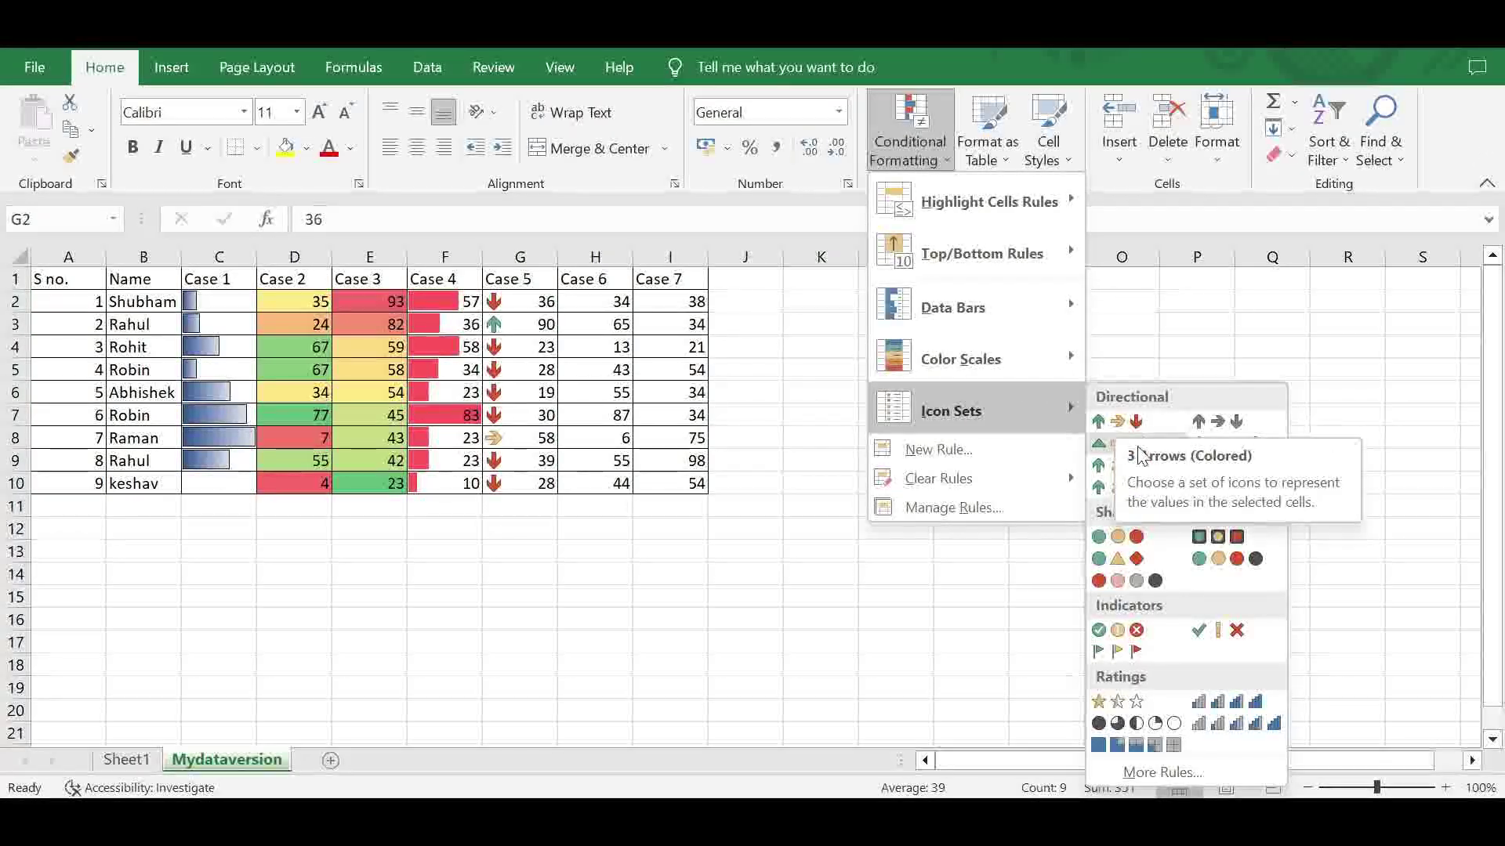
left_click(1118, 538)
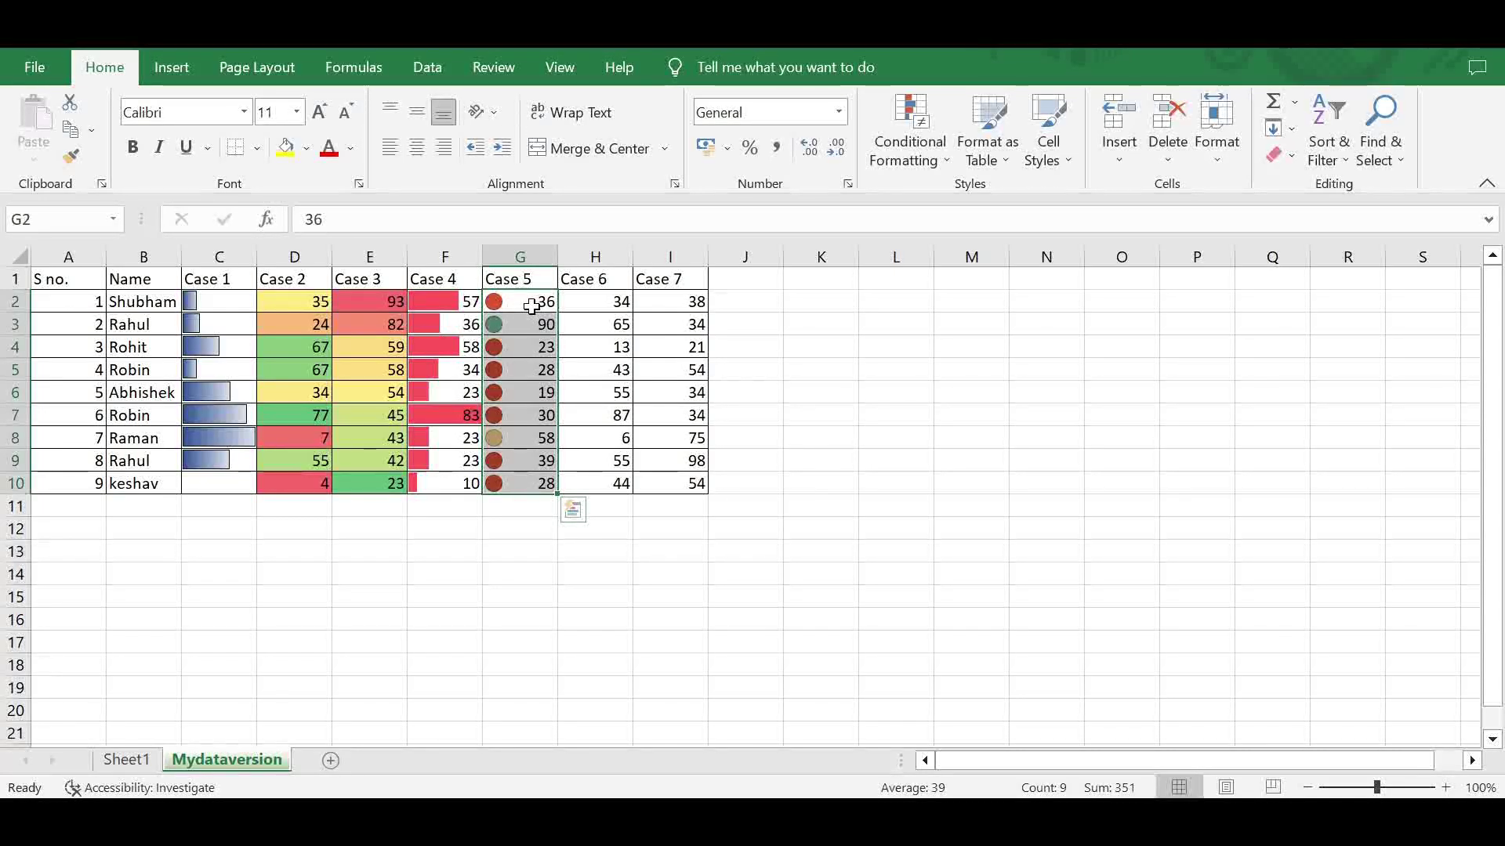
- Edit the Case 5 icon set rule so the green circle marks values of at least 70 percent
left_click(908, 163)
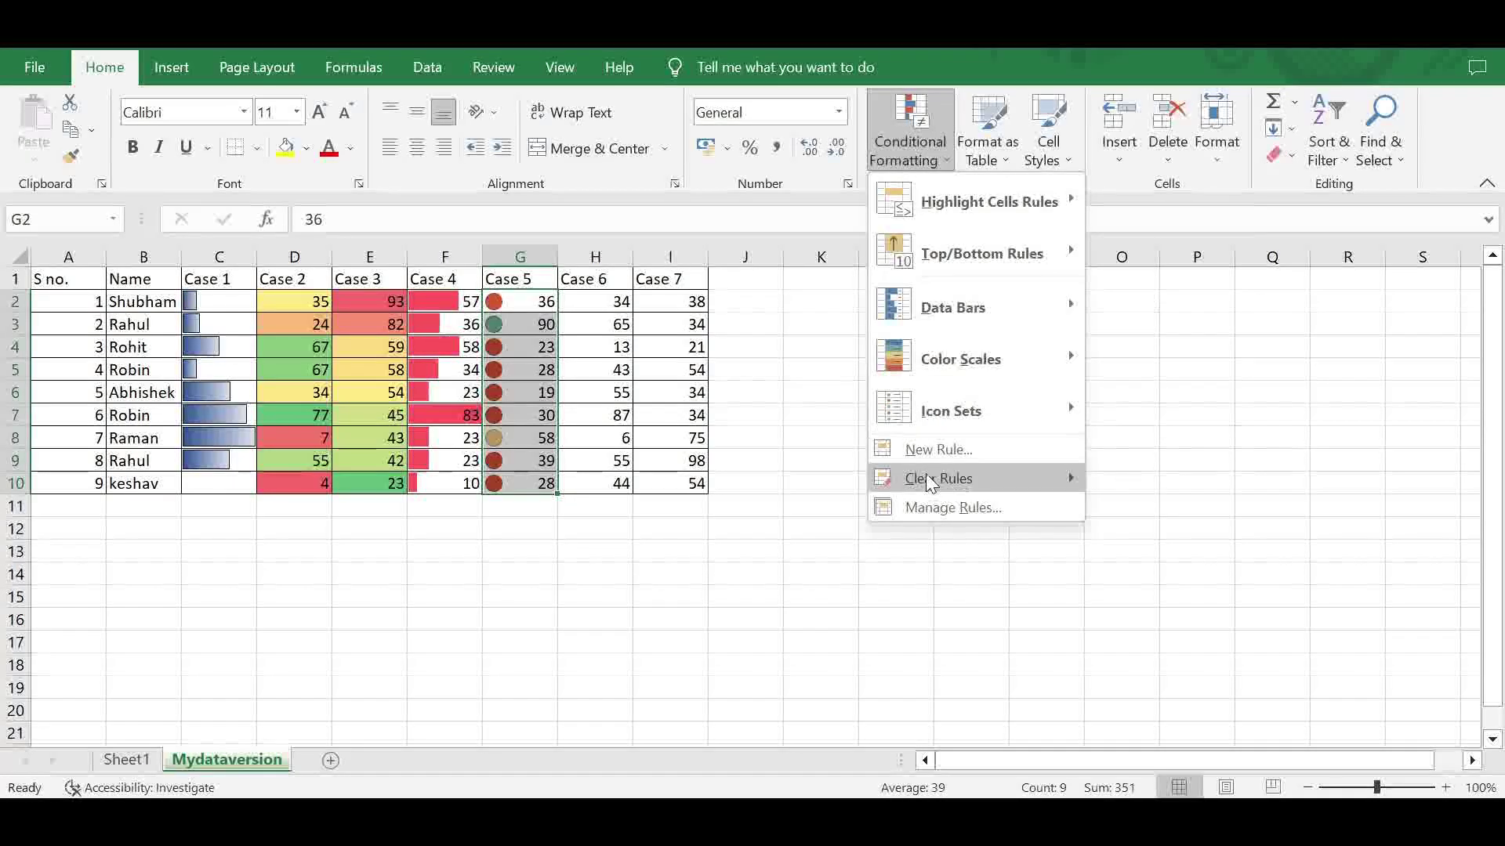
left_click(934, 511)
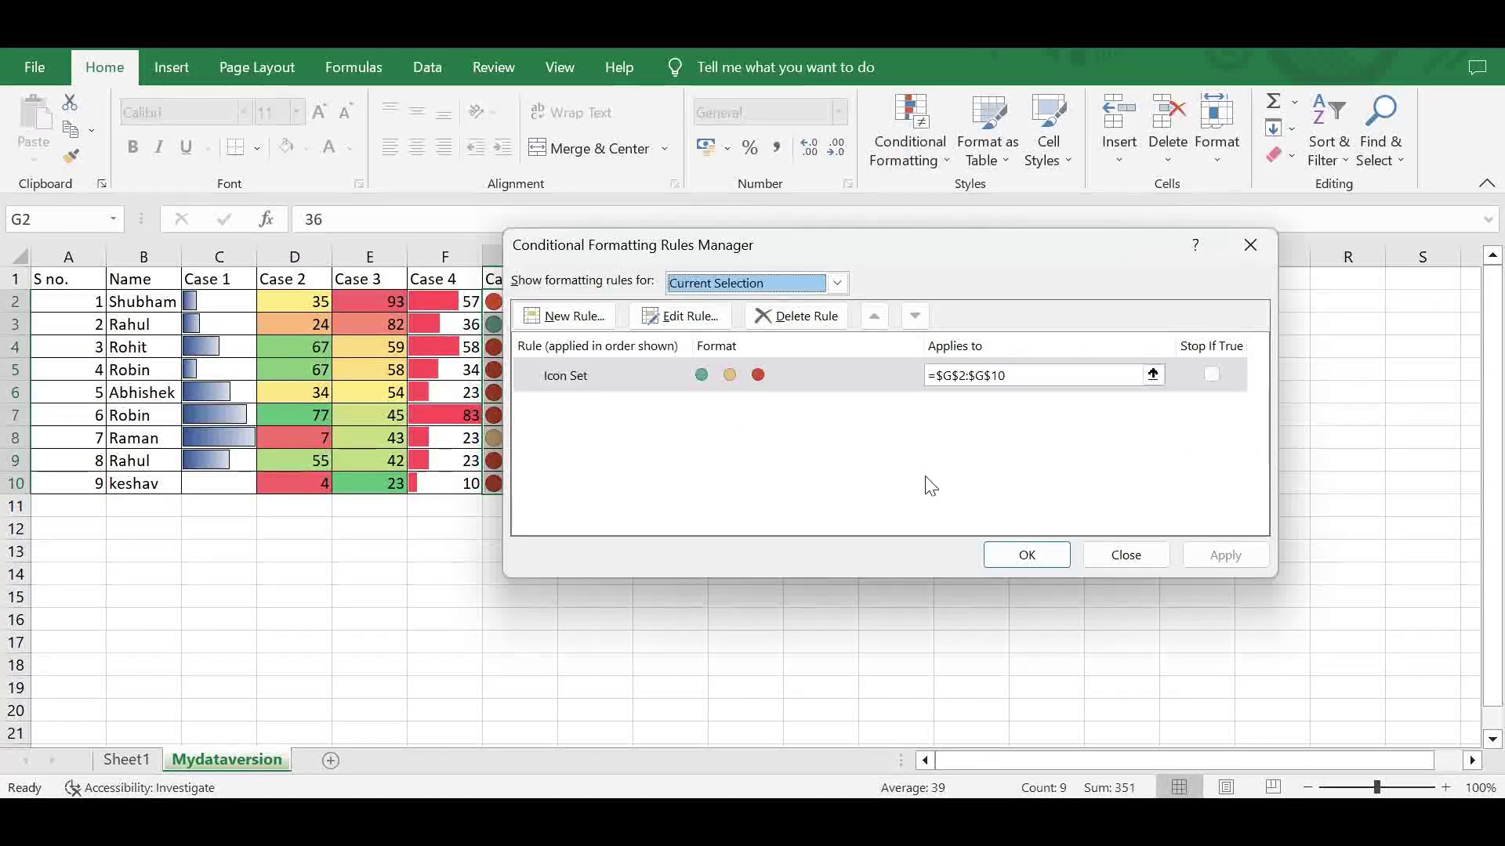
left_click(688, 321)
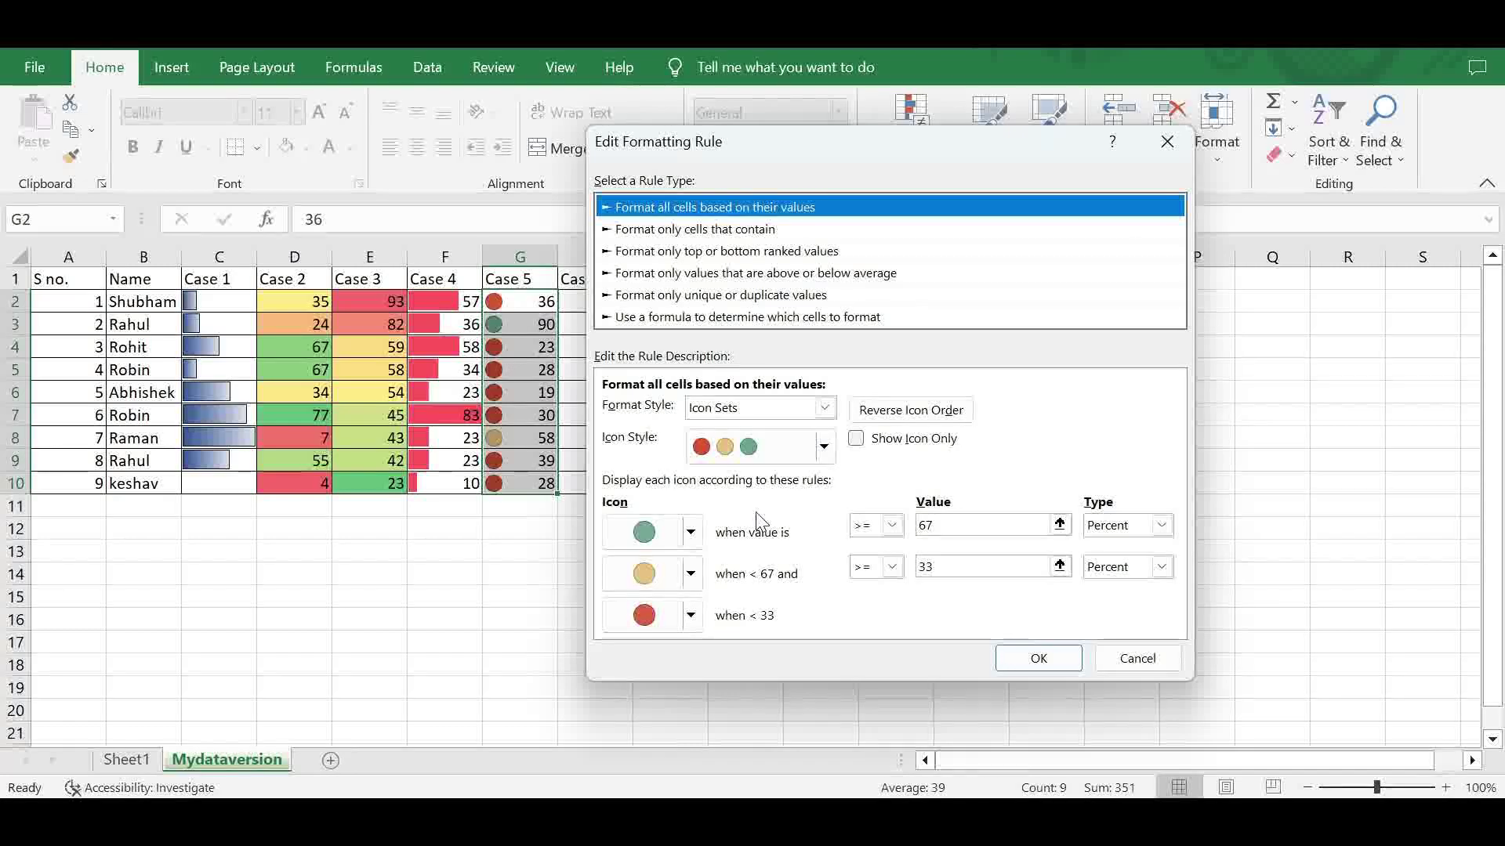
left_click(955, 532)
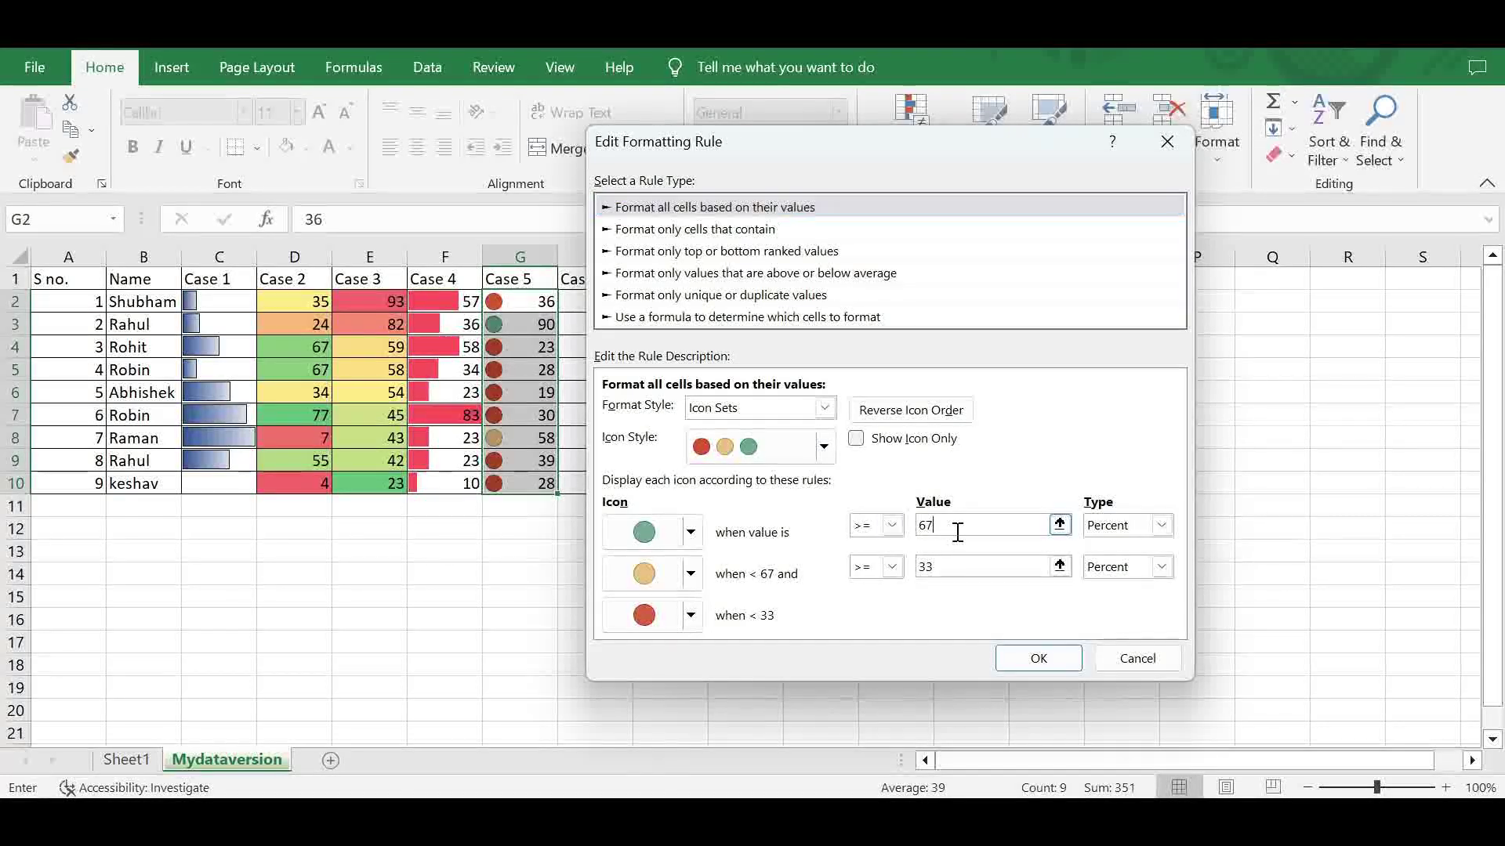
key("BackSpace")
key("BackSpace")
type("7")
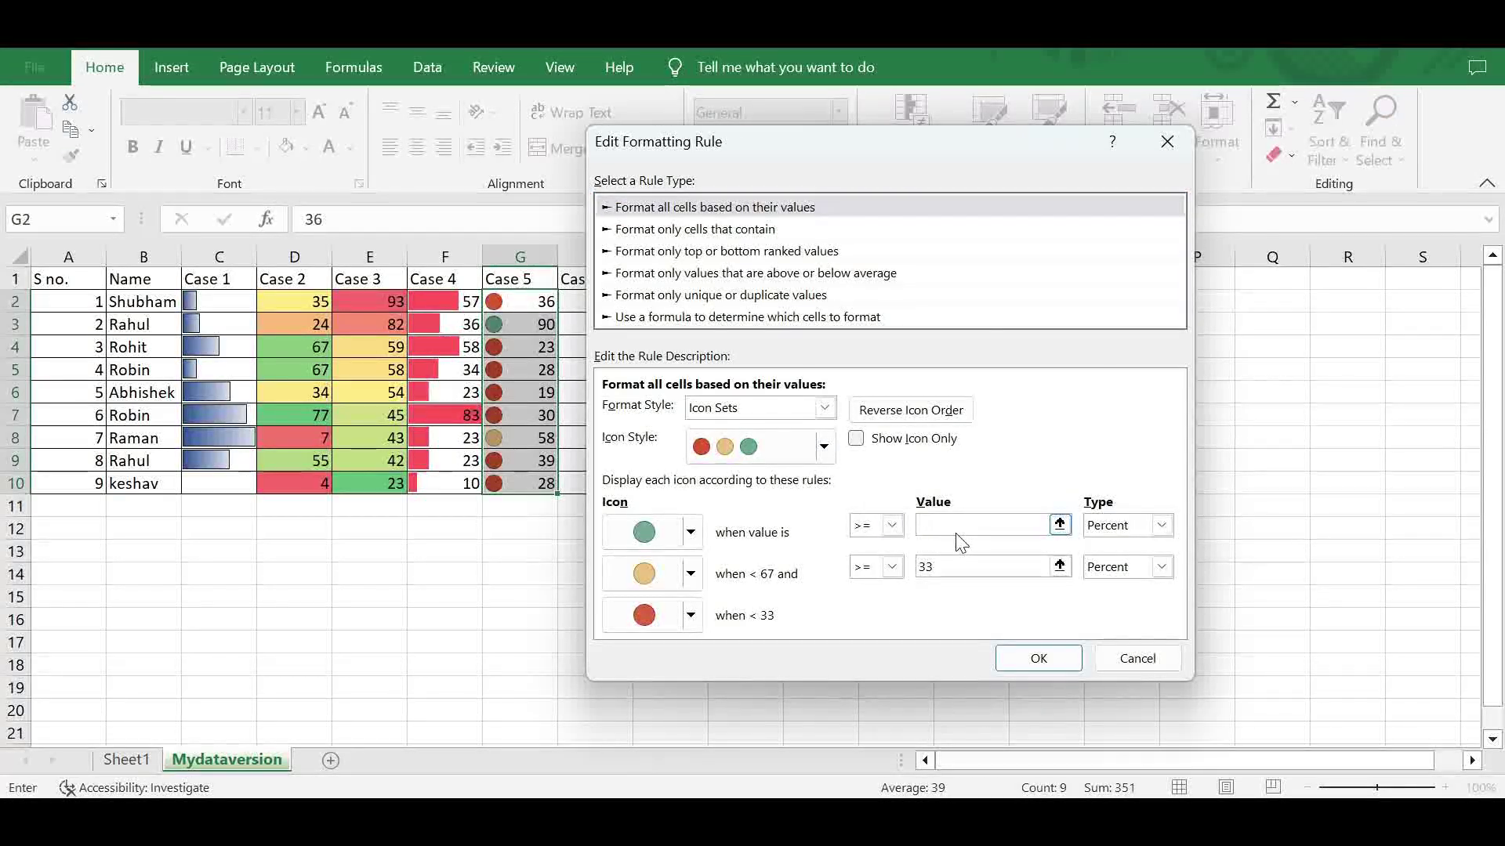
type("0")
- Set the yellow circle's threshold to 20 percent and apply the edited rule to the Case 5 cells
left_click(956, 571)
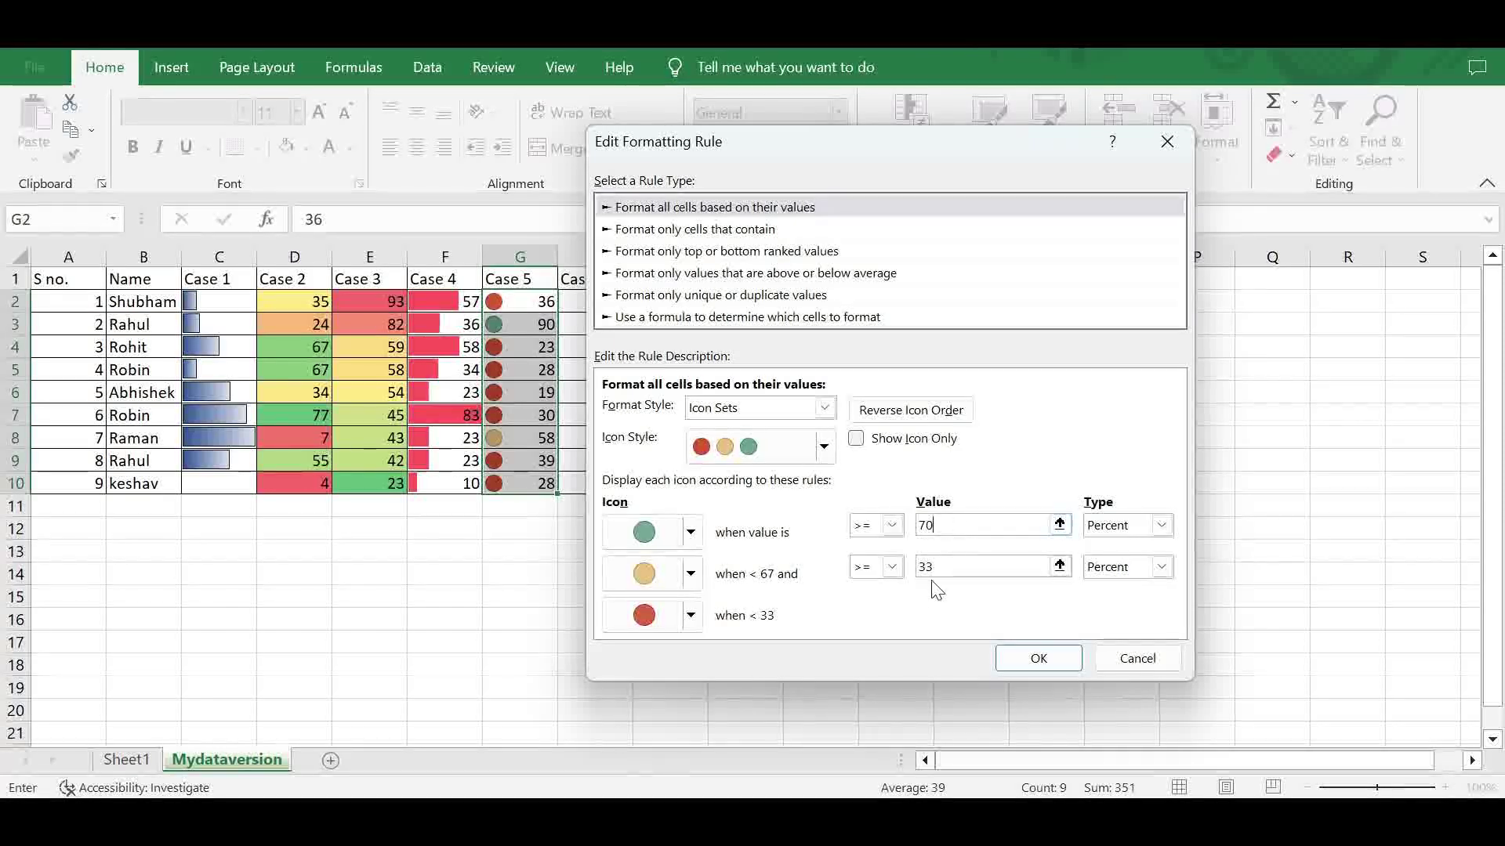
key("BackSpace")
key("BackSpace")
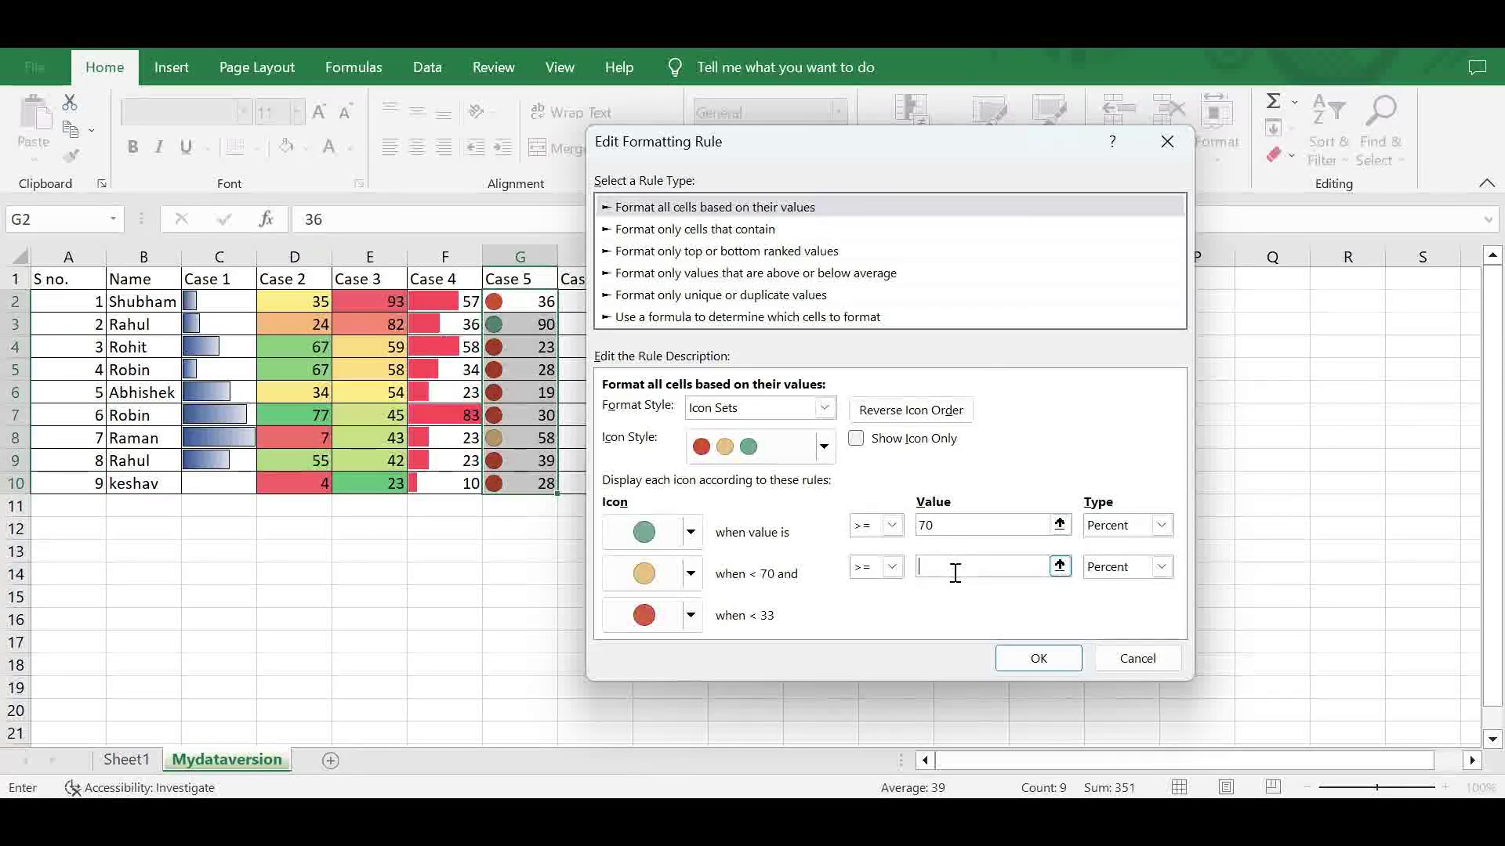
type("20")
left_click(1038, 659)
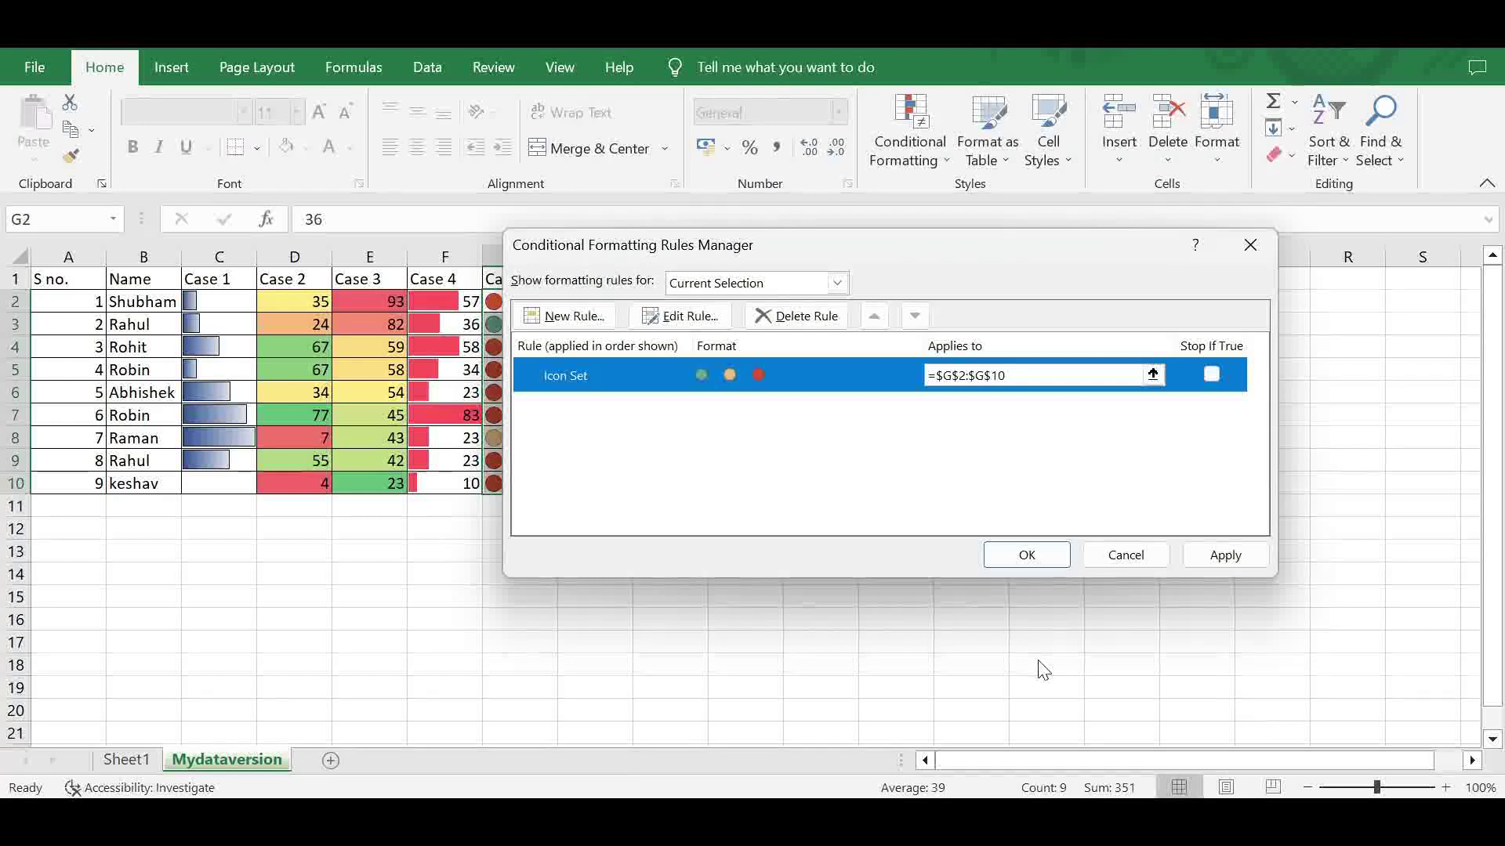
left_click(1024, 554)
left_click(520, 528)
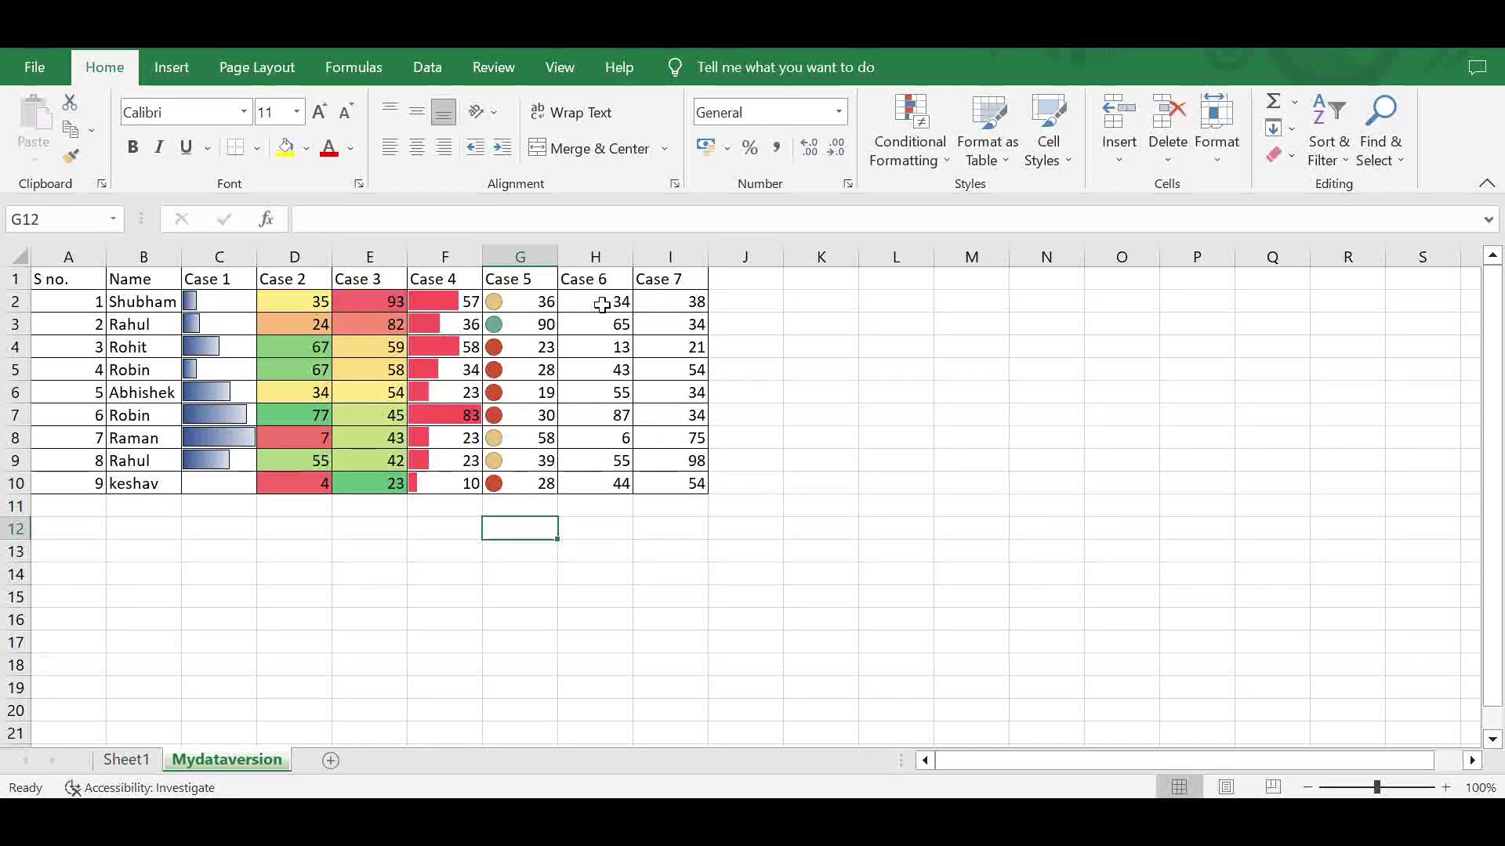
- Clear the Case 6 values in H2:H10 and start a new icon set rule there using the cross, exclamation mark and check mark style
left_click_drag(601, 305, 590, 481)
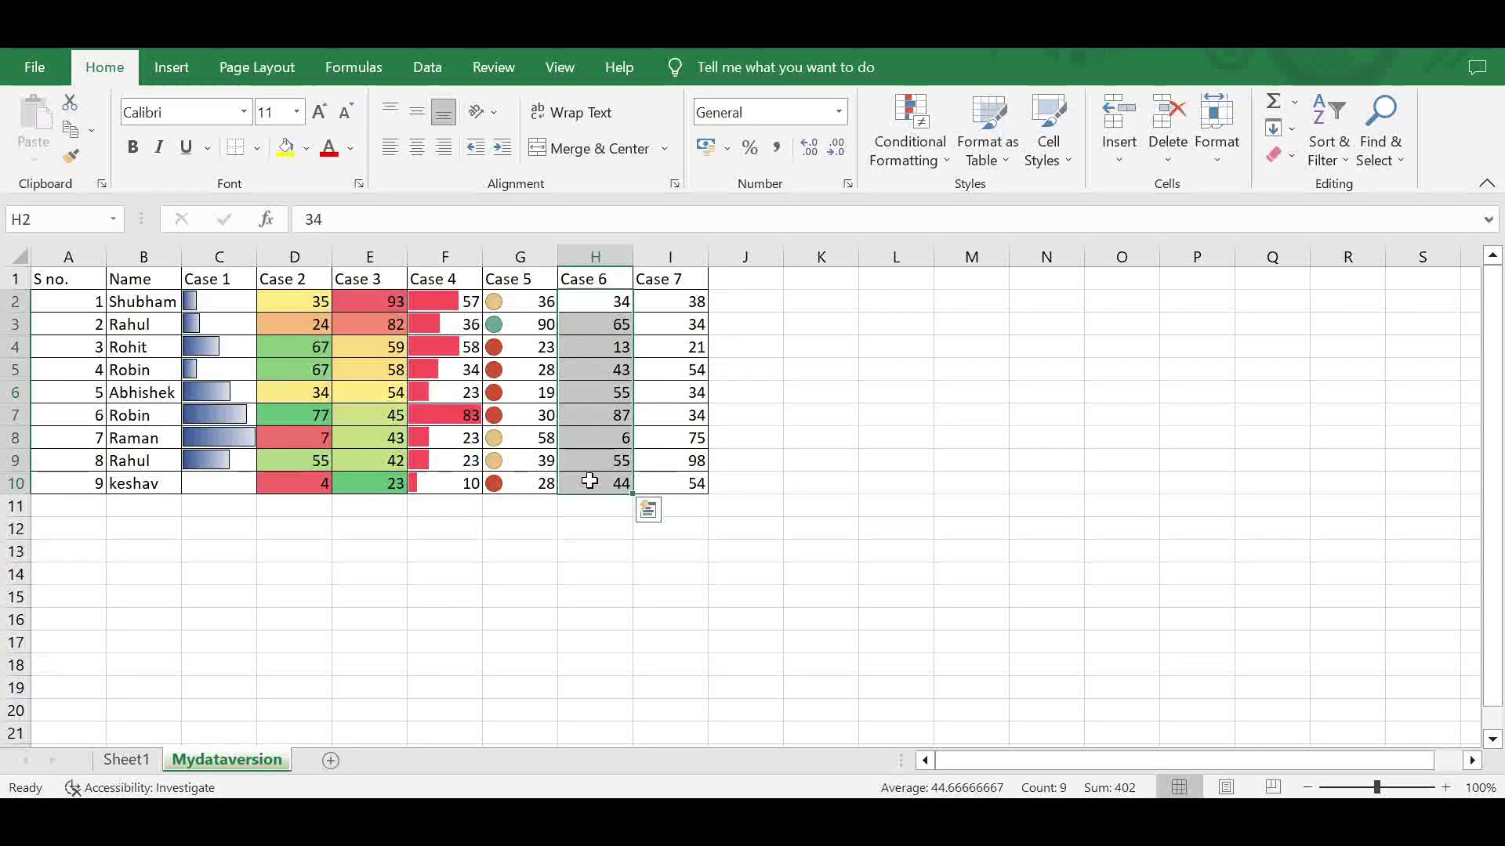
key("Delete")
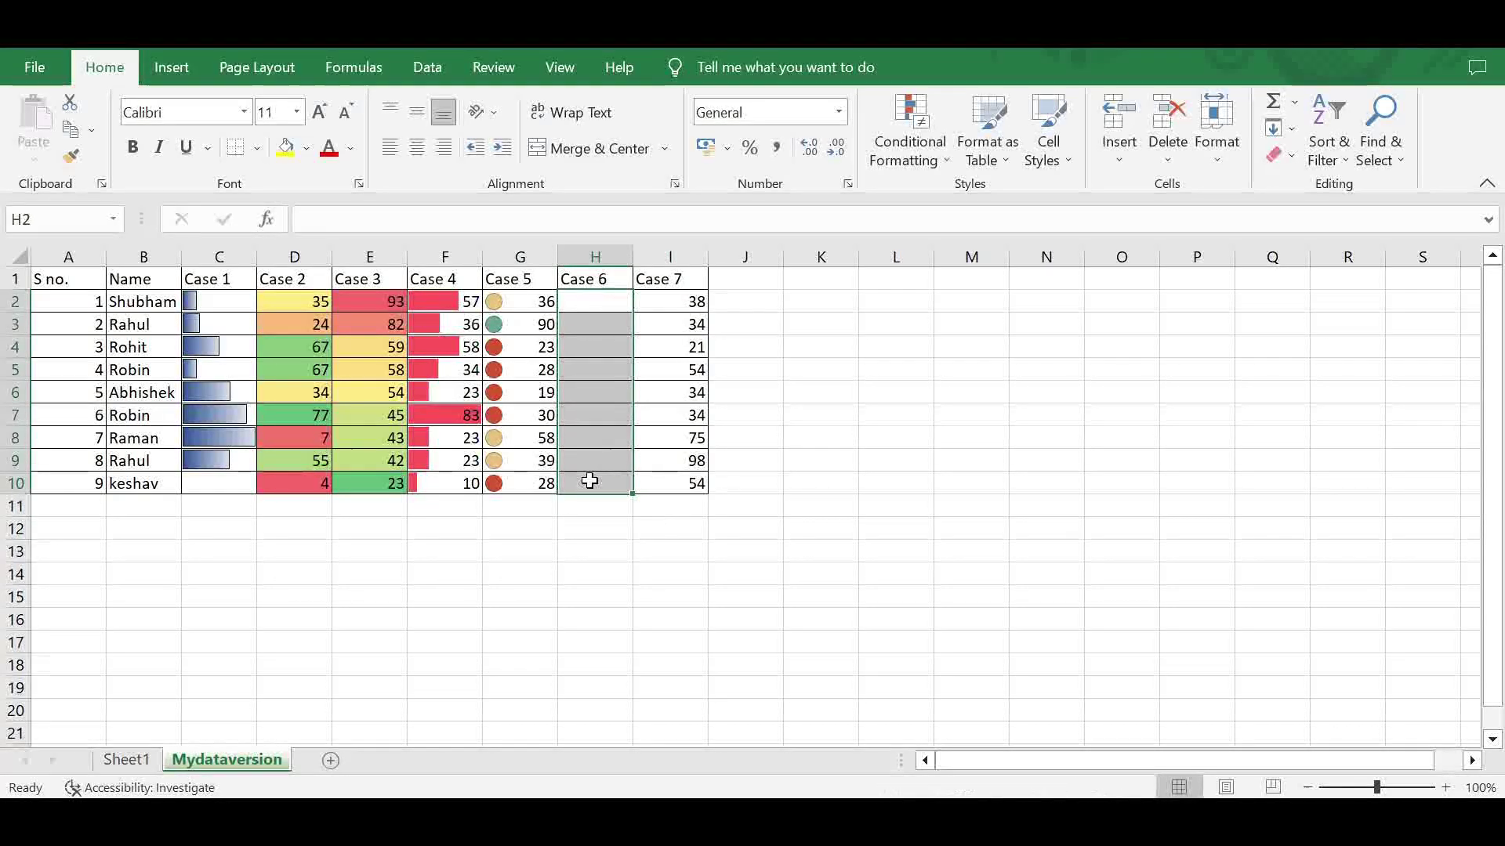
left_click(920, 158)
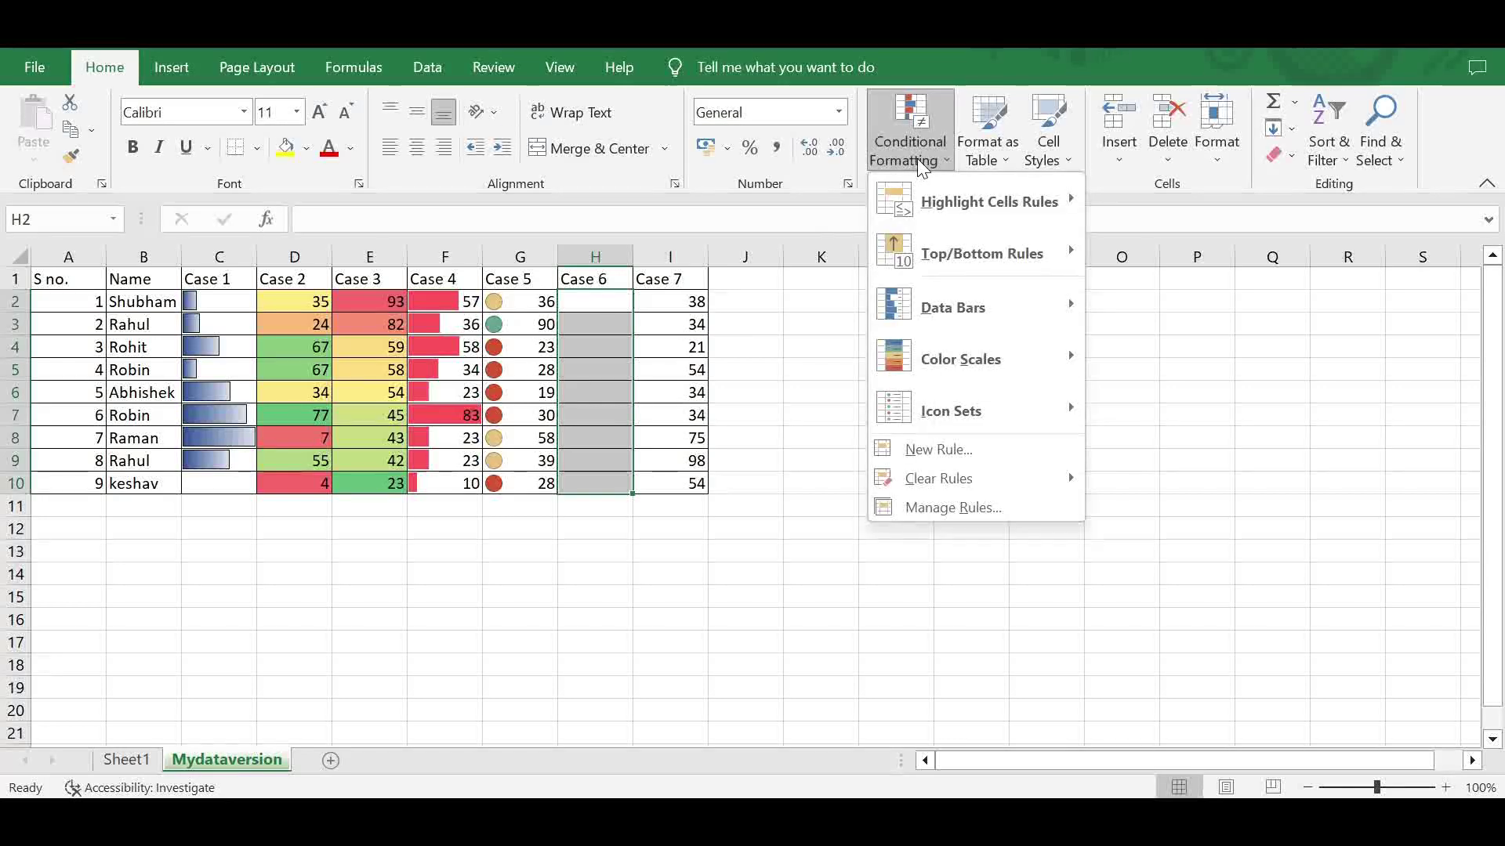
left_click(933, 450)
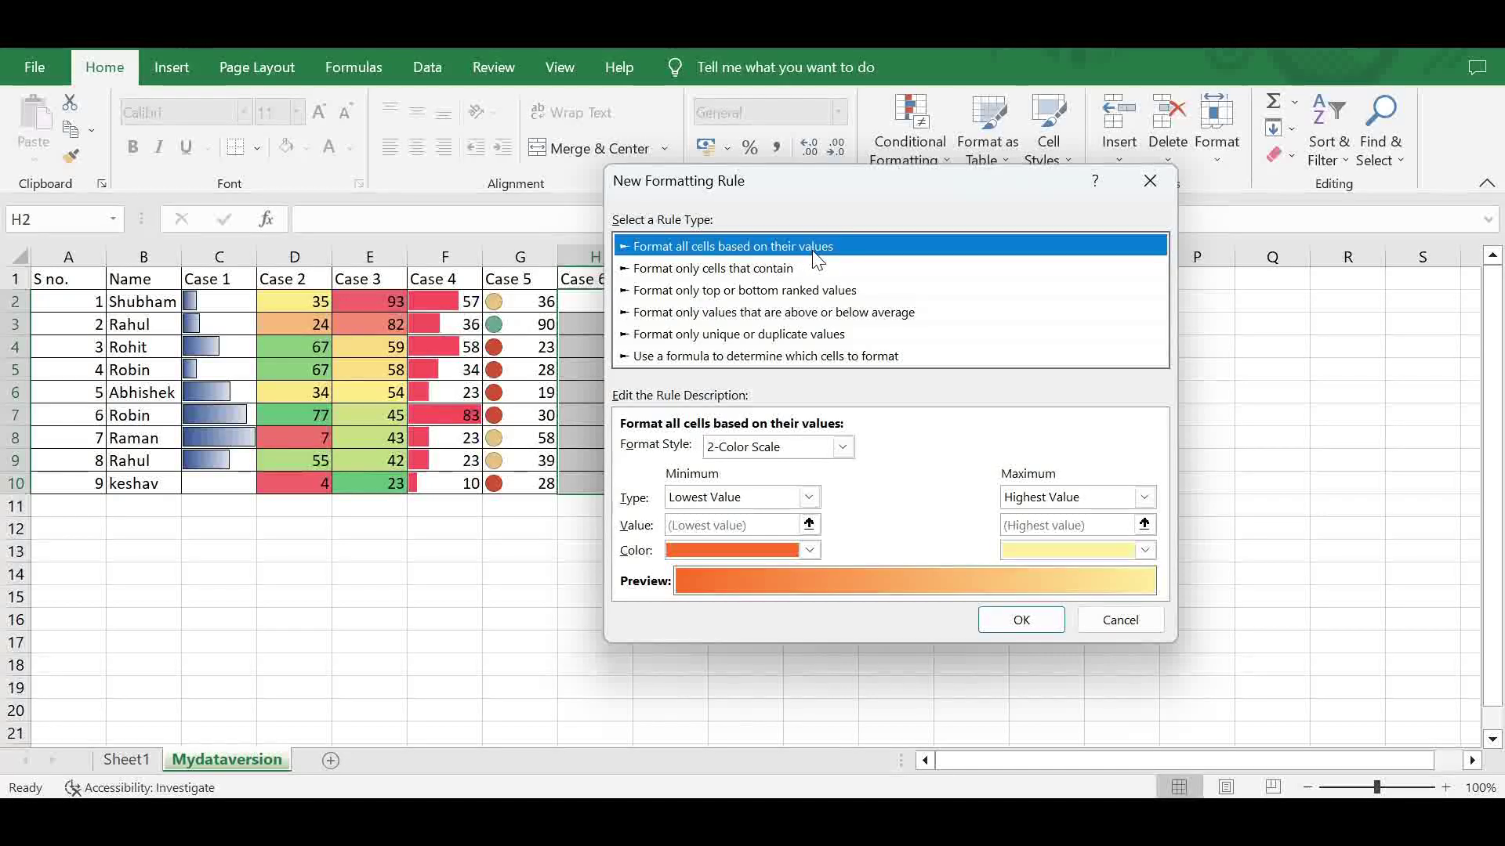
left_click(843, 446)
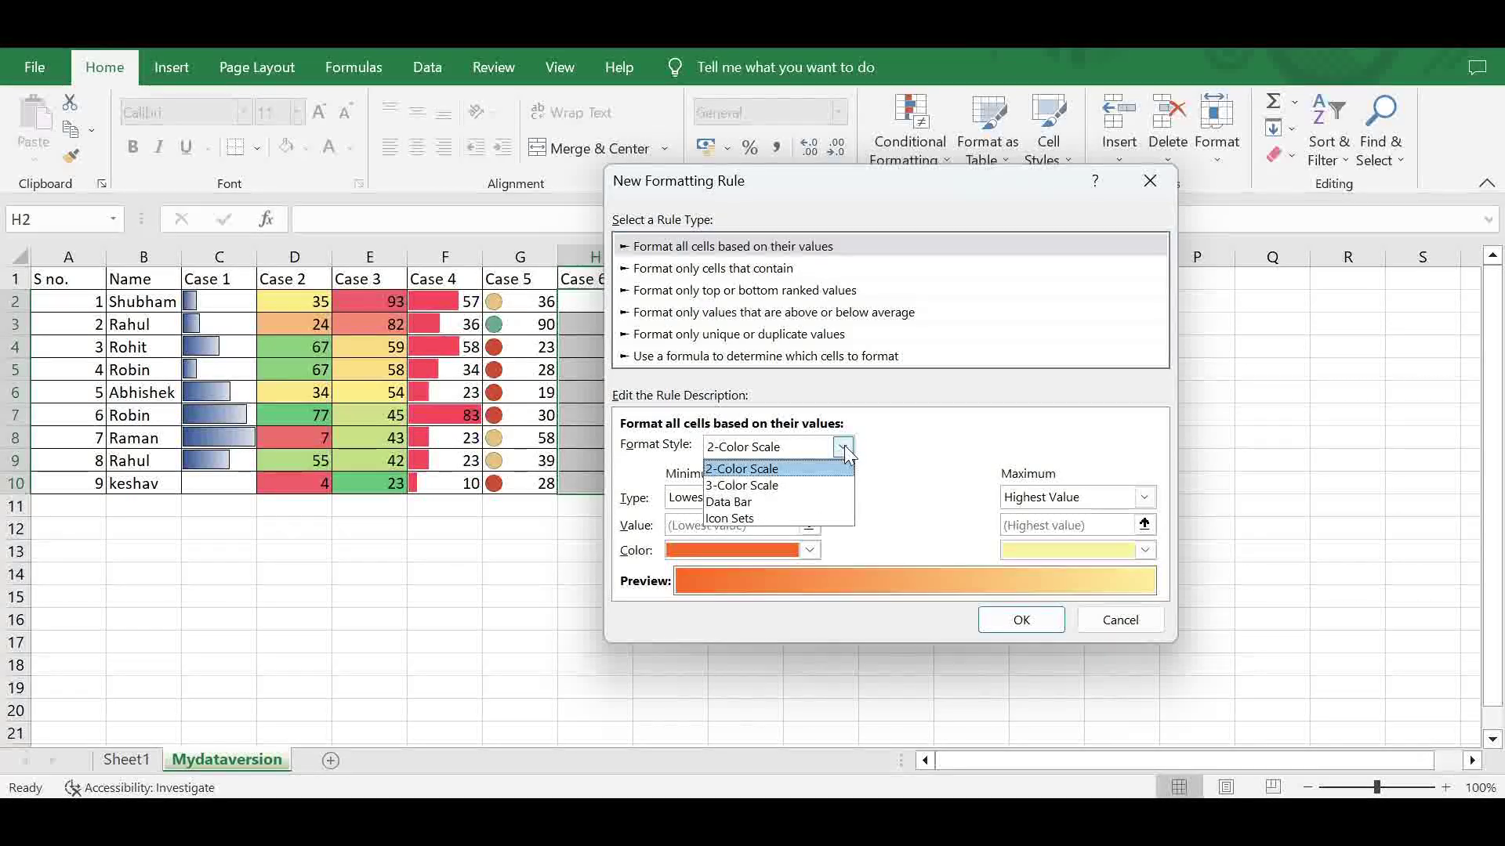
left_click(810, 519)
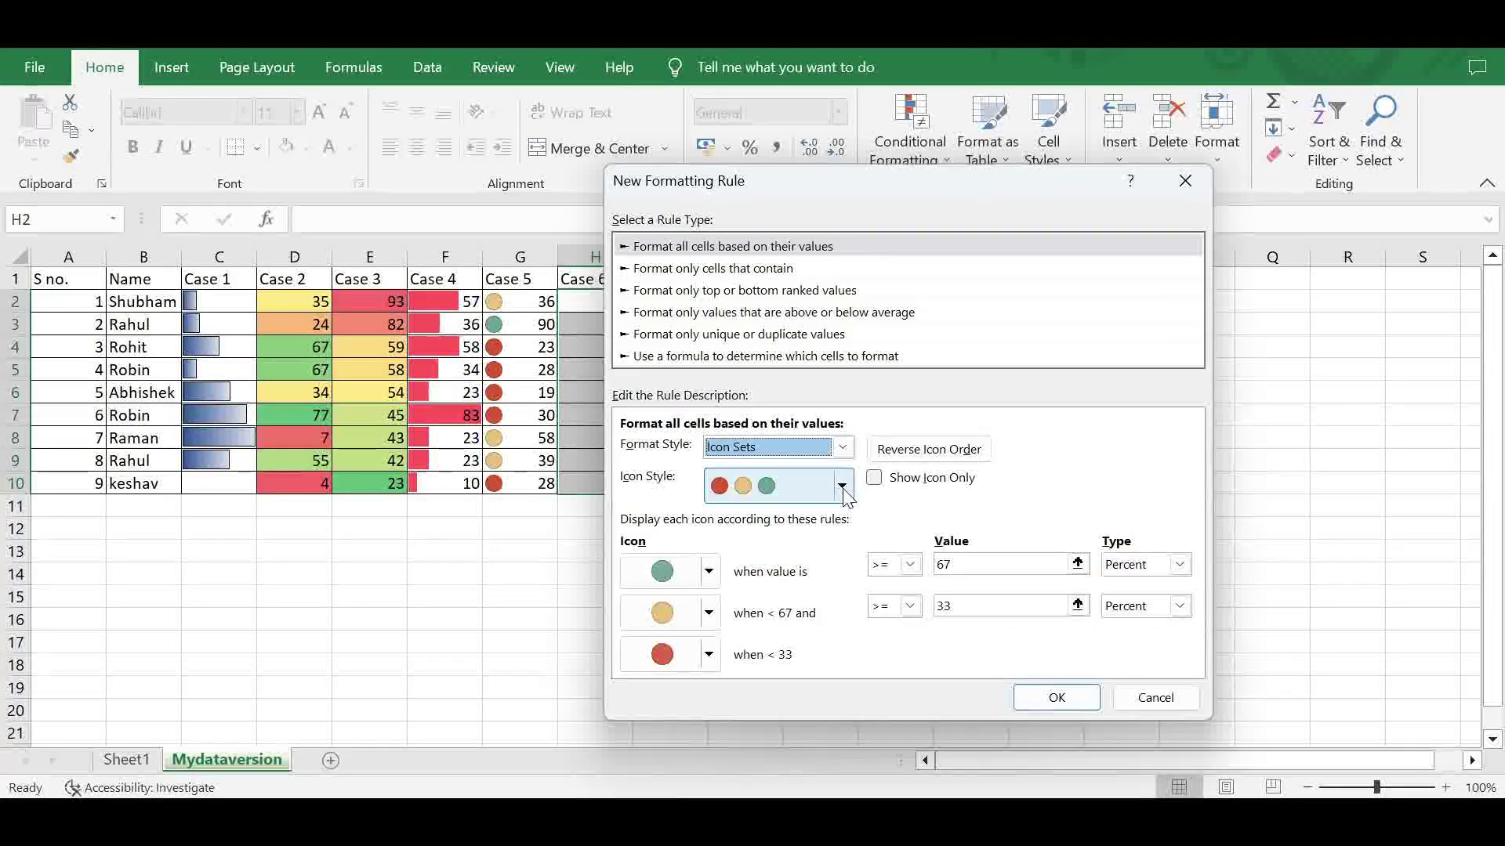
left_click(843, 488)
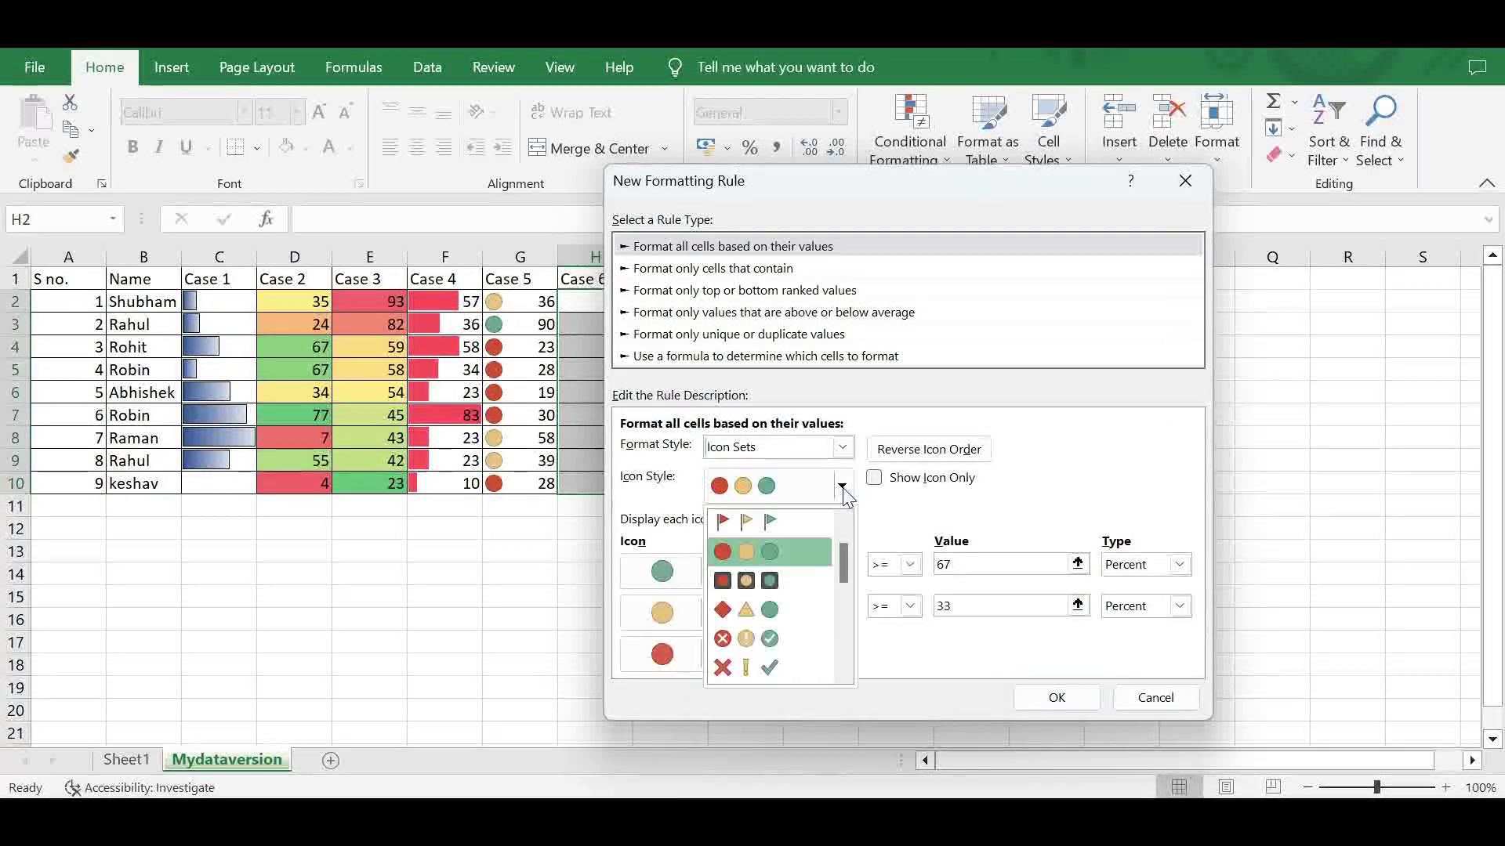
left_click(774, 663)
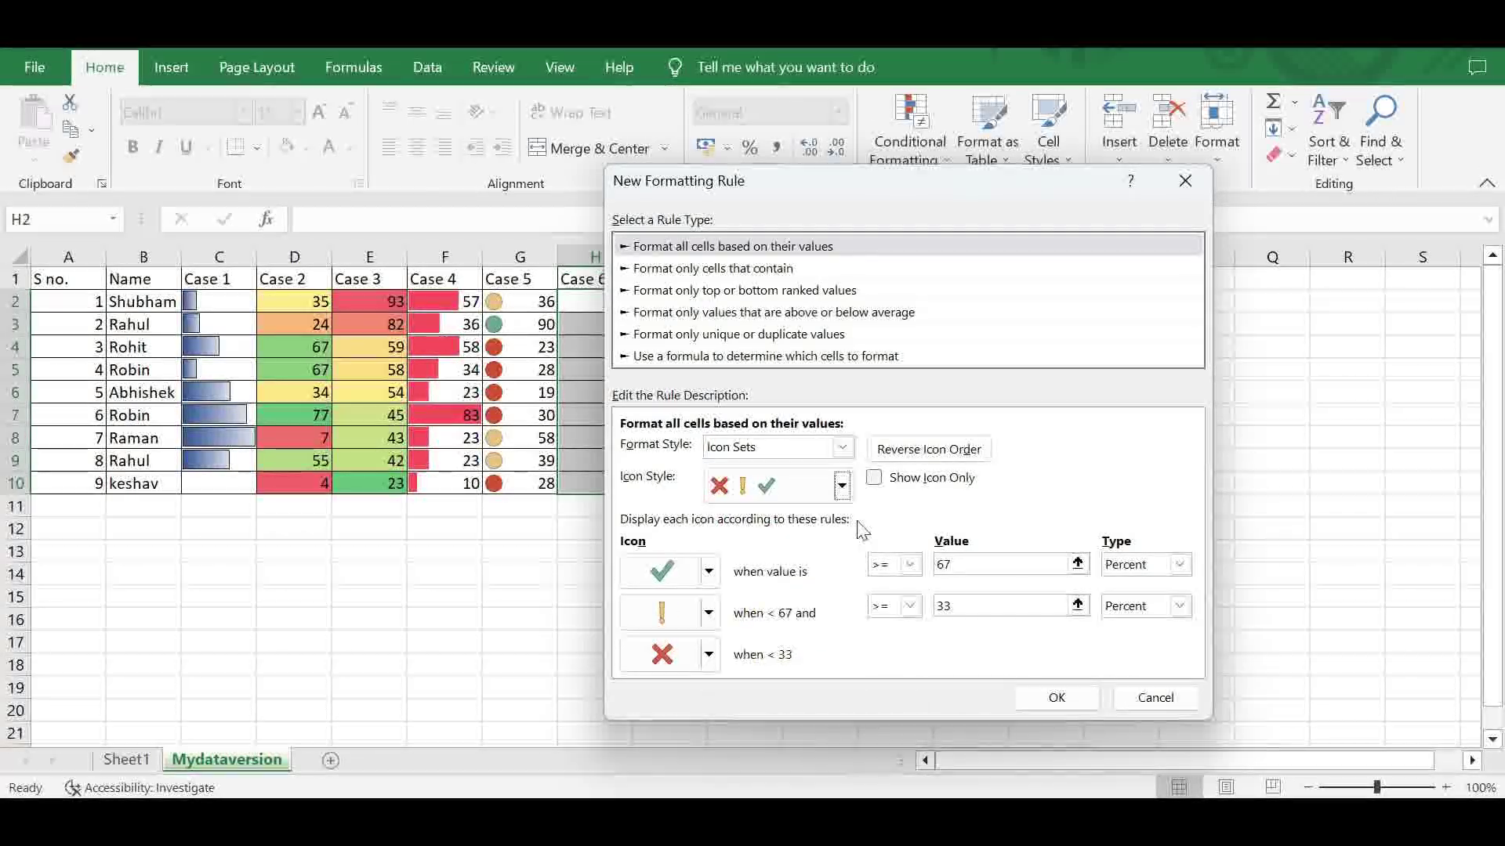
- Make the new rule show icons only, with both thresholds as numbers and the green check mark for values of at least 50
left_click(875, 479)
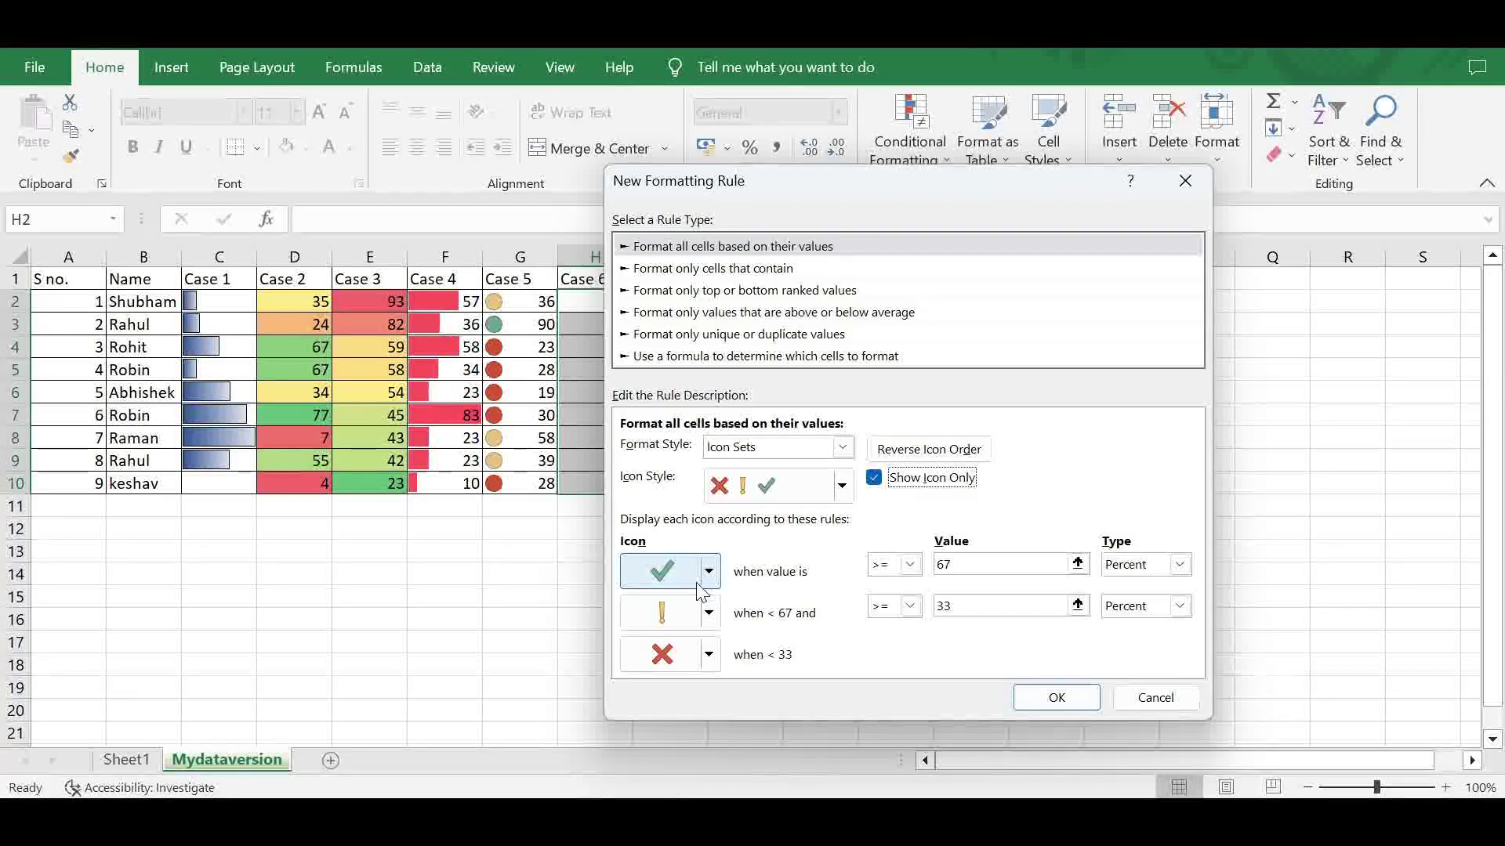
left_click(1179, 565)
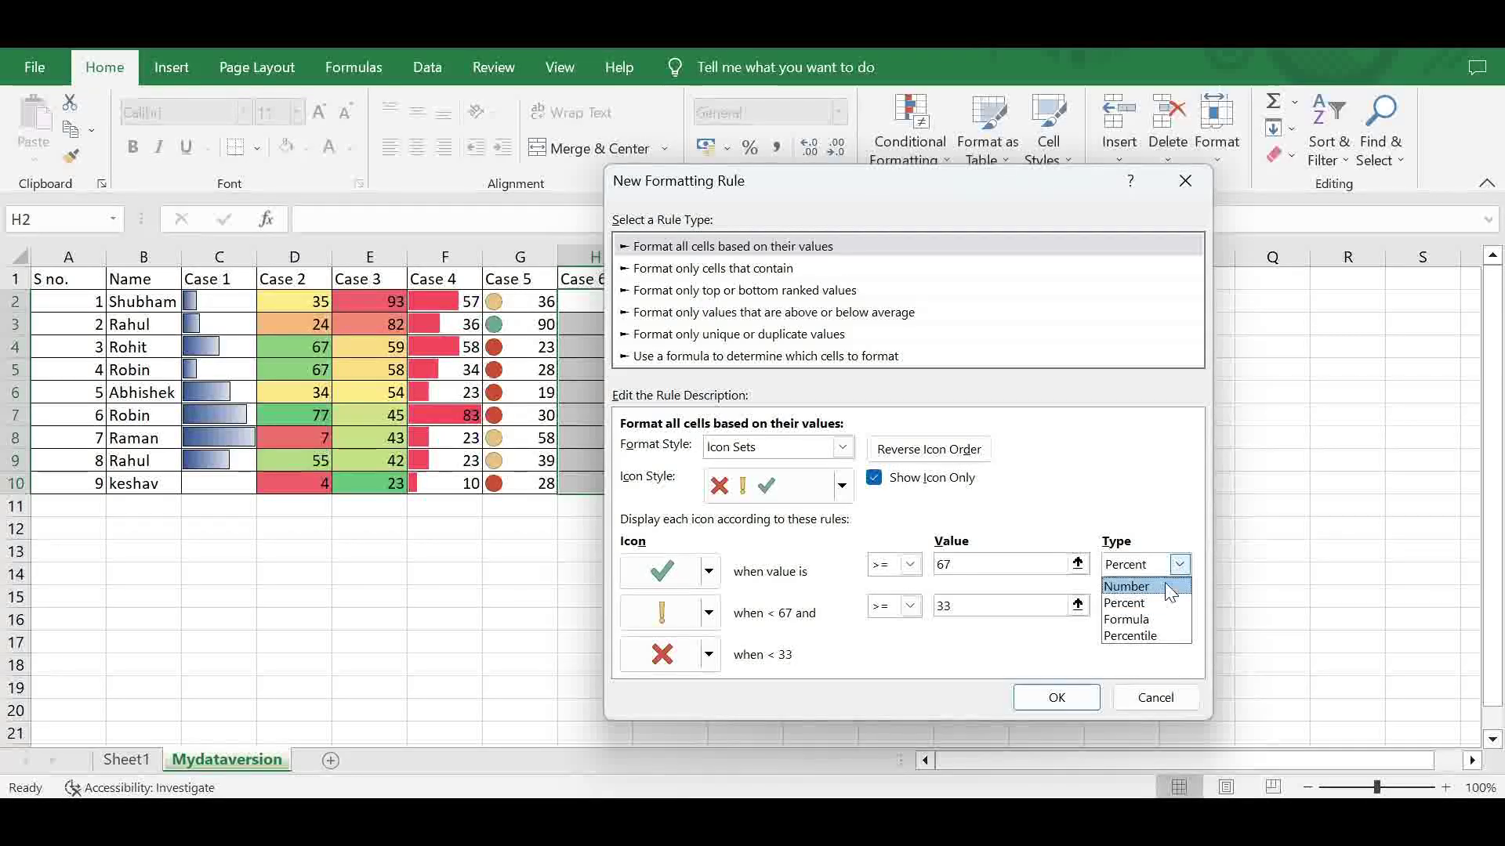
left_click(1165, 584)
left_click(1178, 606)
left_click(1152, 625)
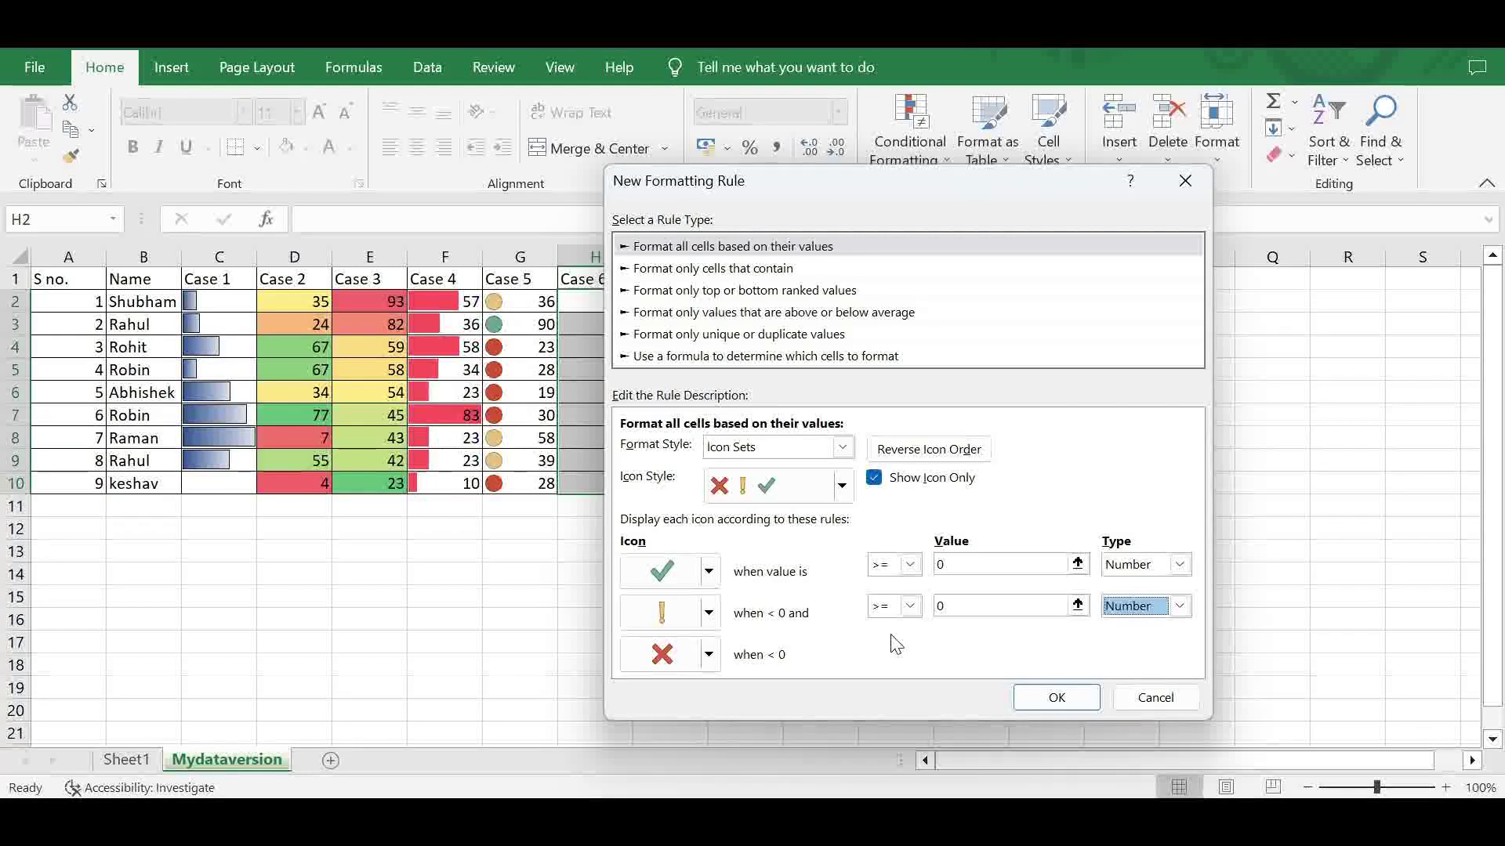
double_click(972, 565)
type("5")
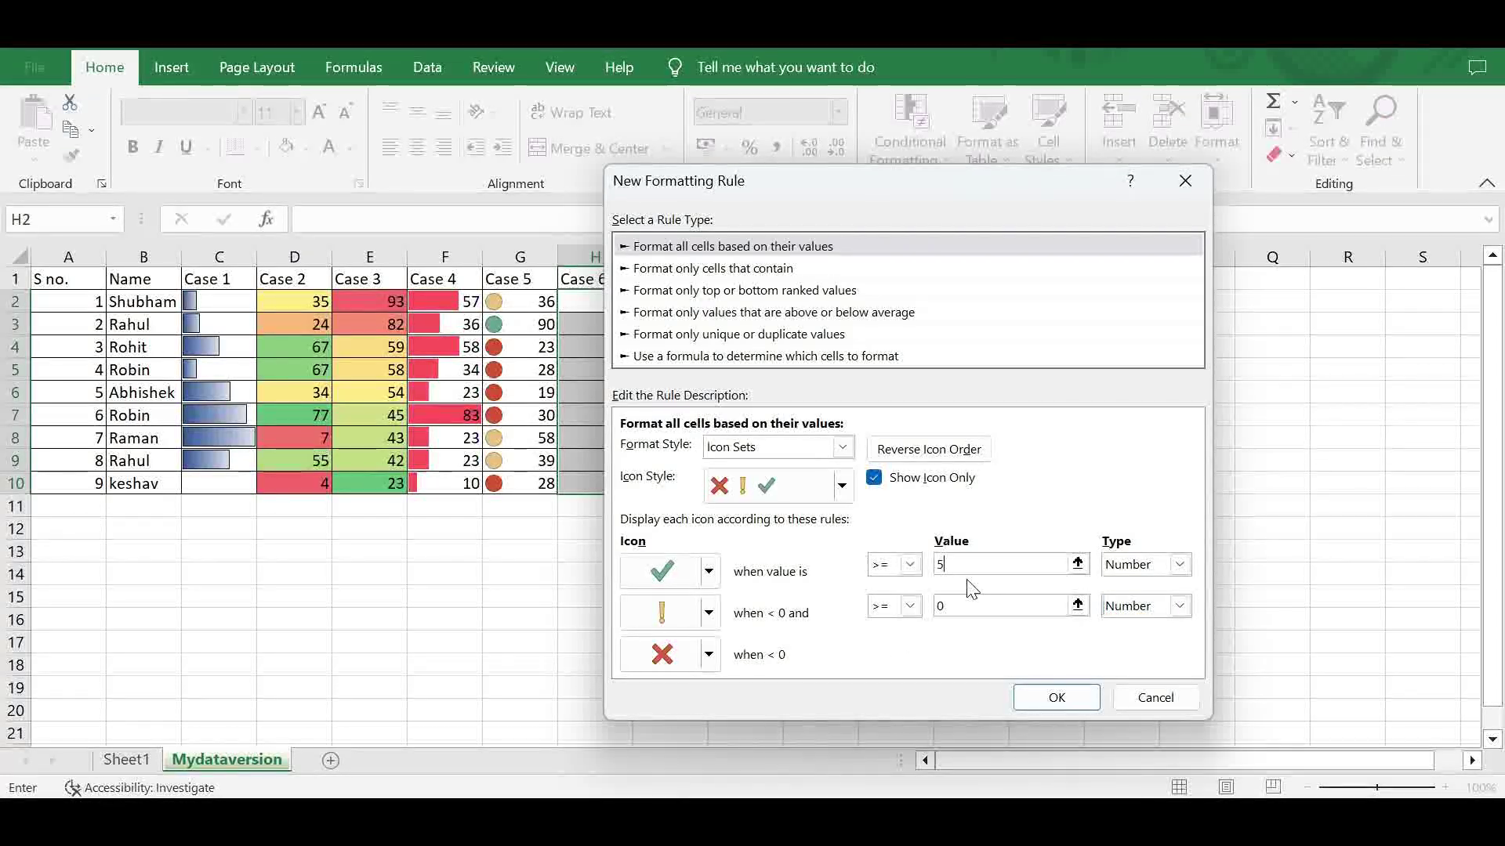
type("0")
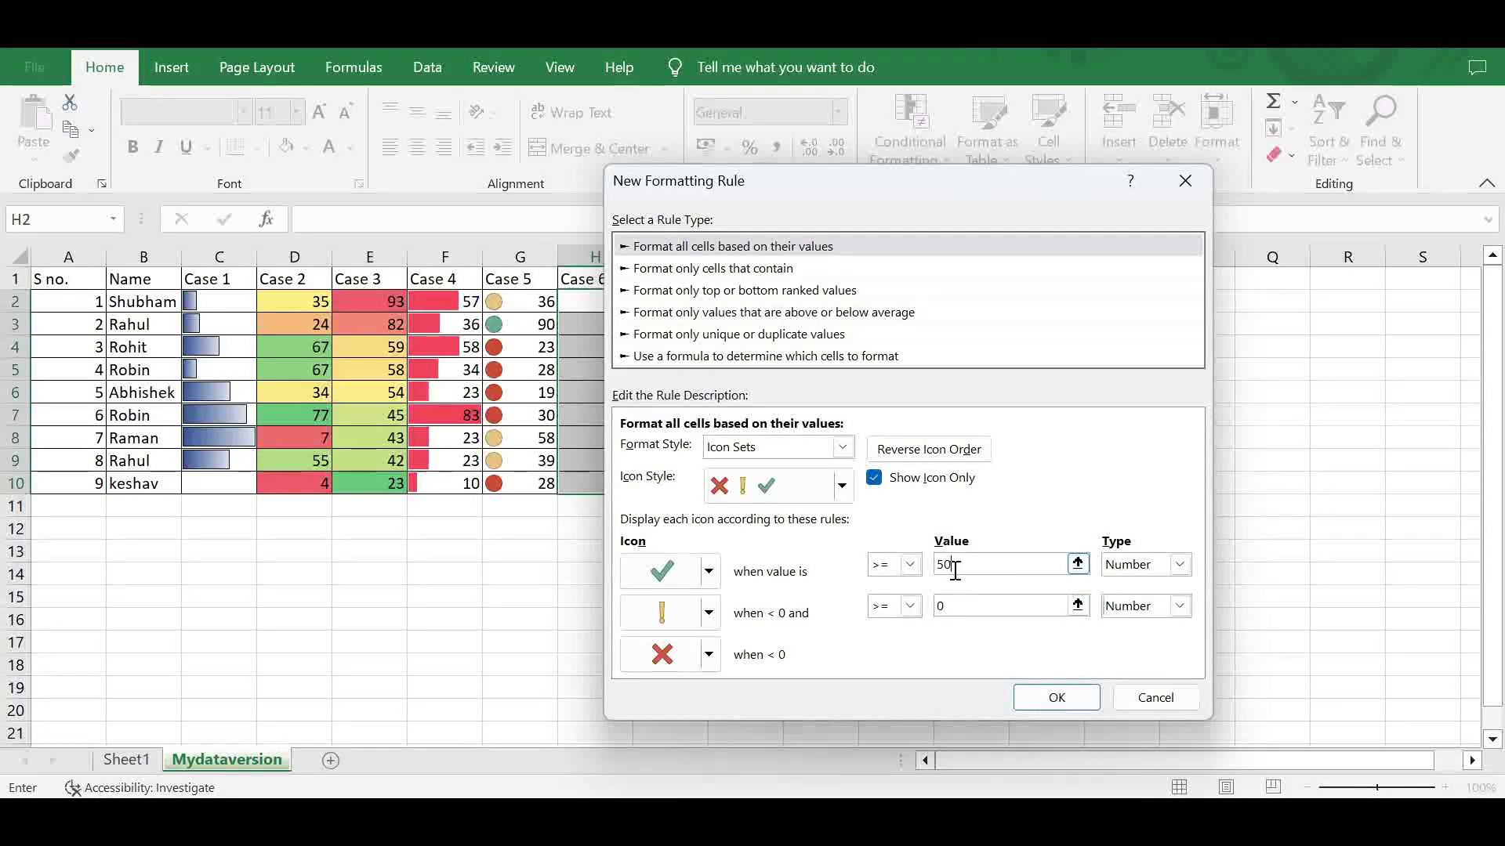
- Use a red cross for values from 0 to below 50 and no cell icon below 0, and apply the rule
left_click(709, 613)
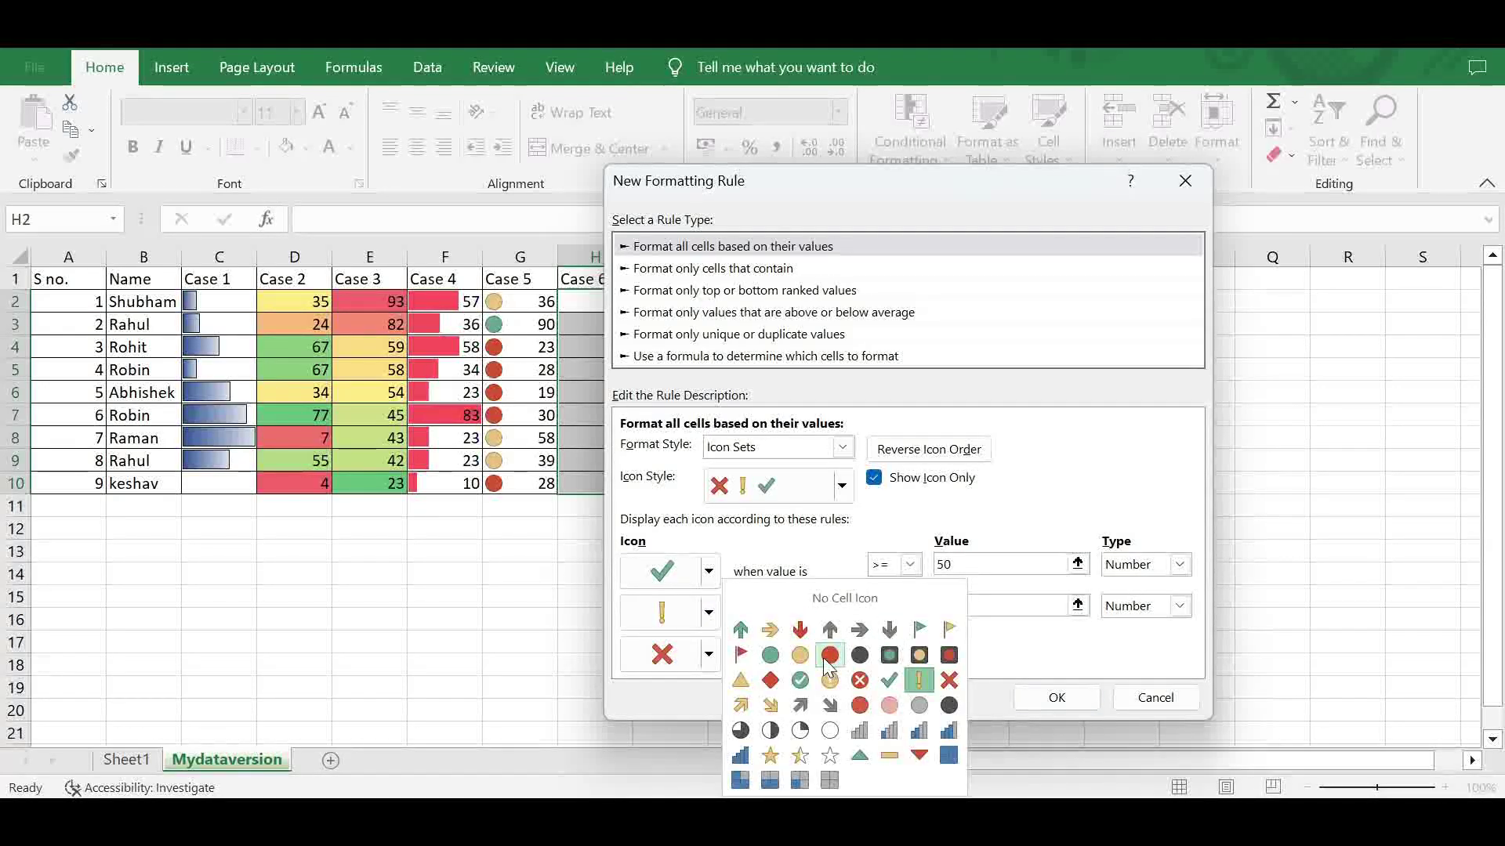
left_click(948, 681)
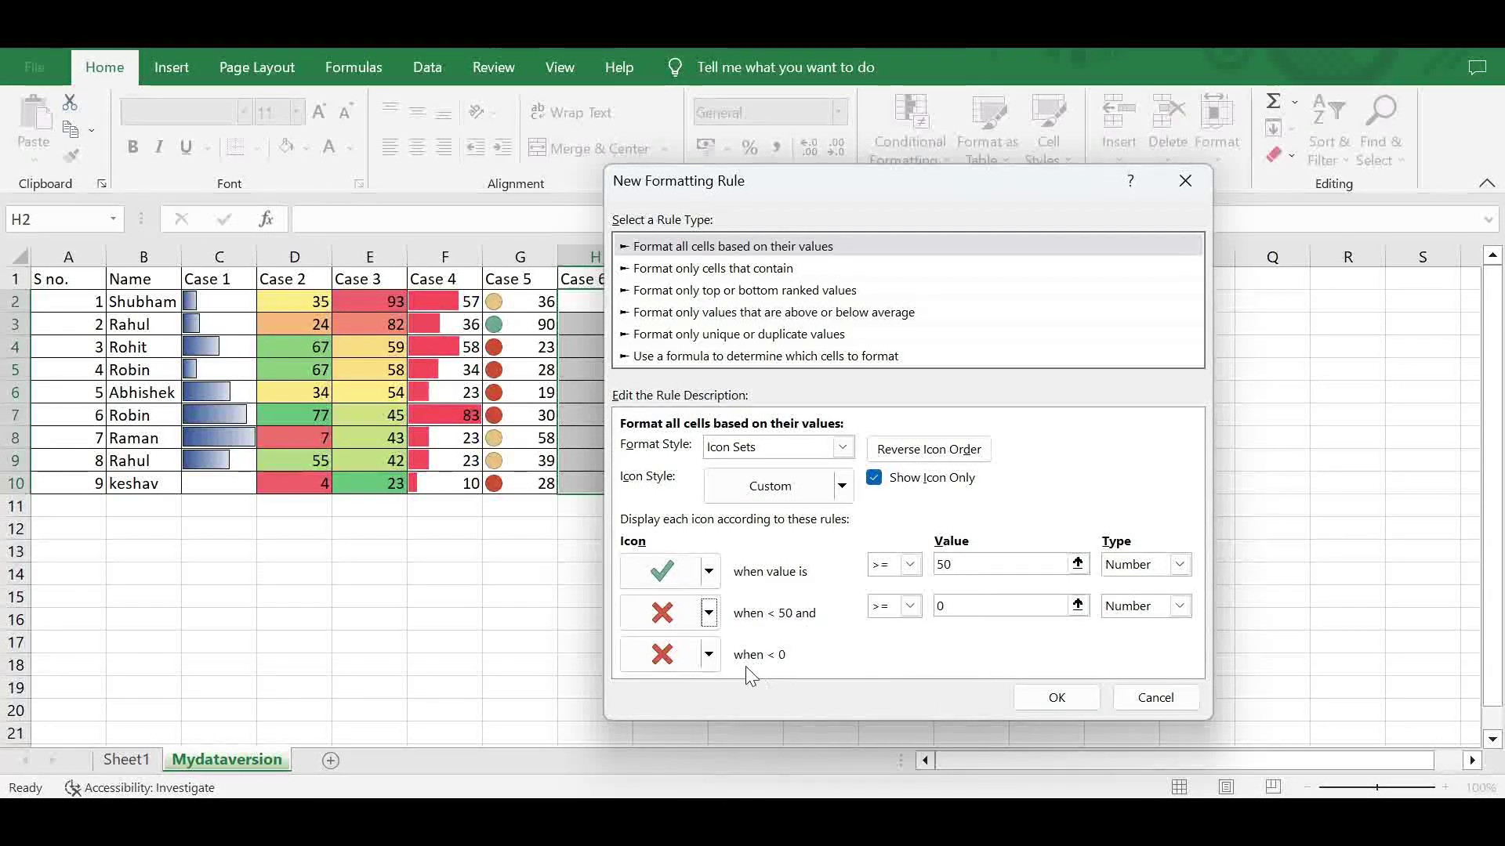
left_click(709, 655)
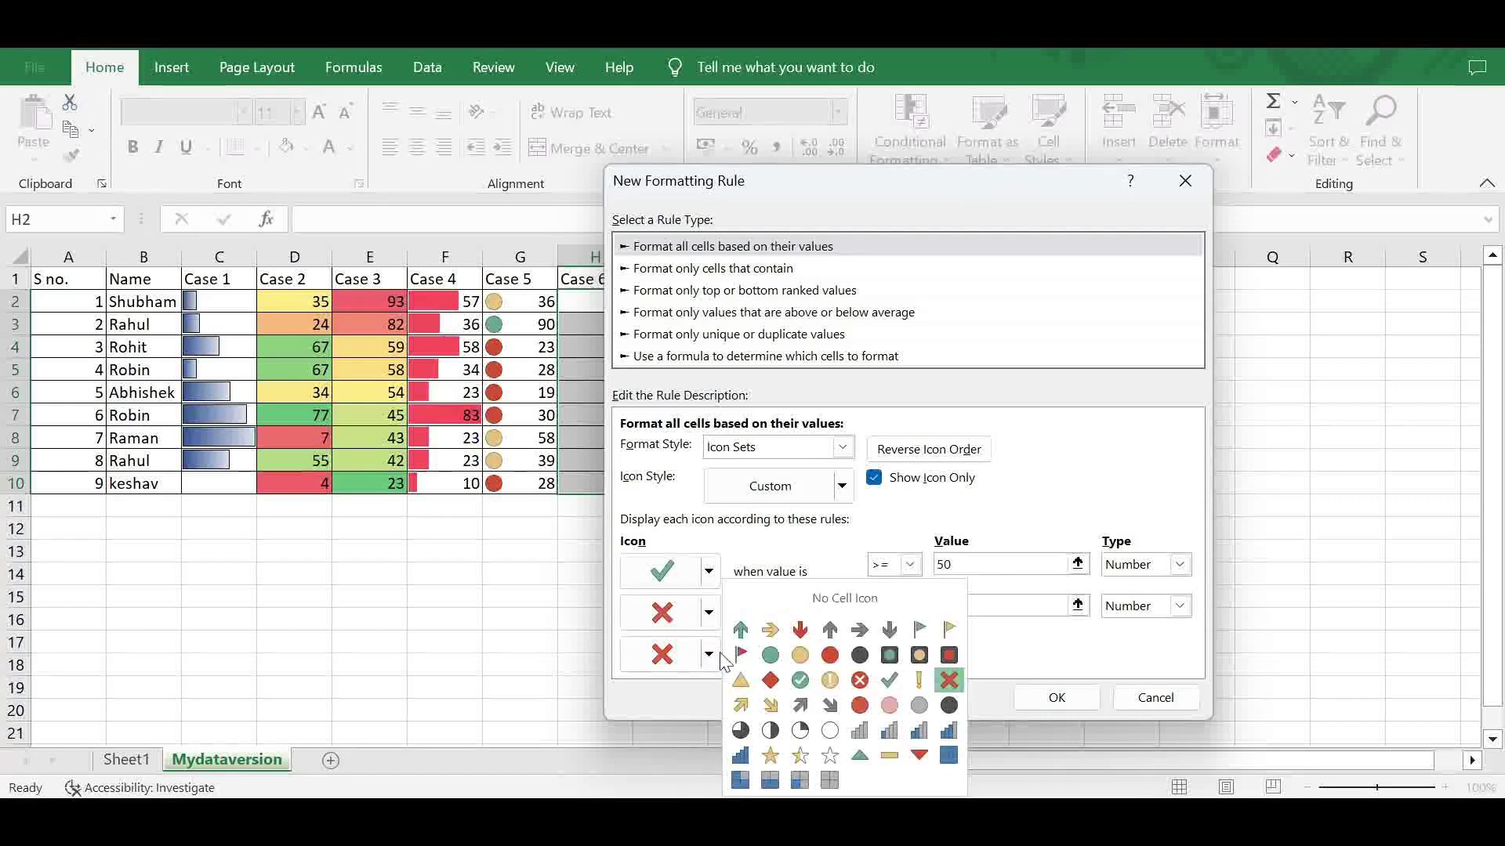
left_click(830, 600)
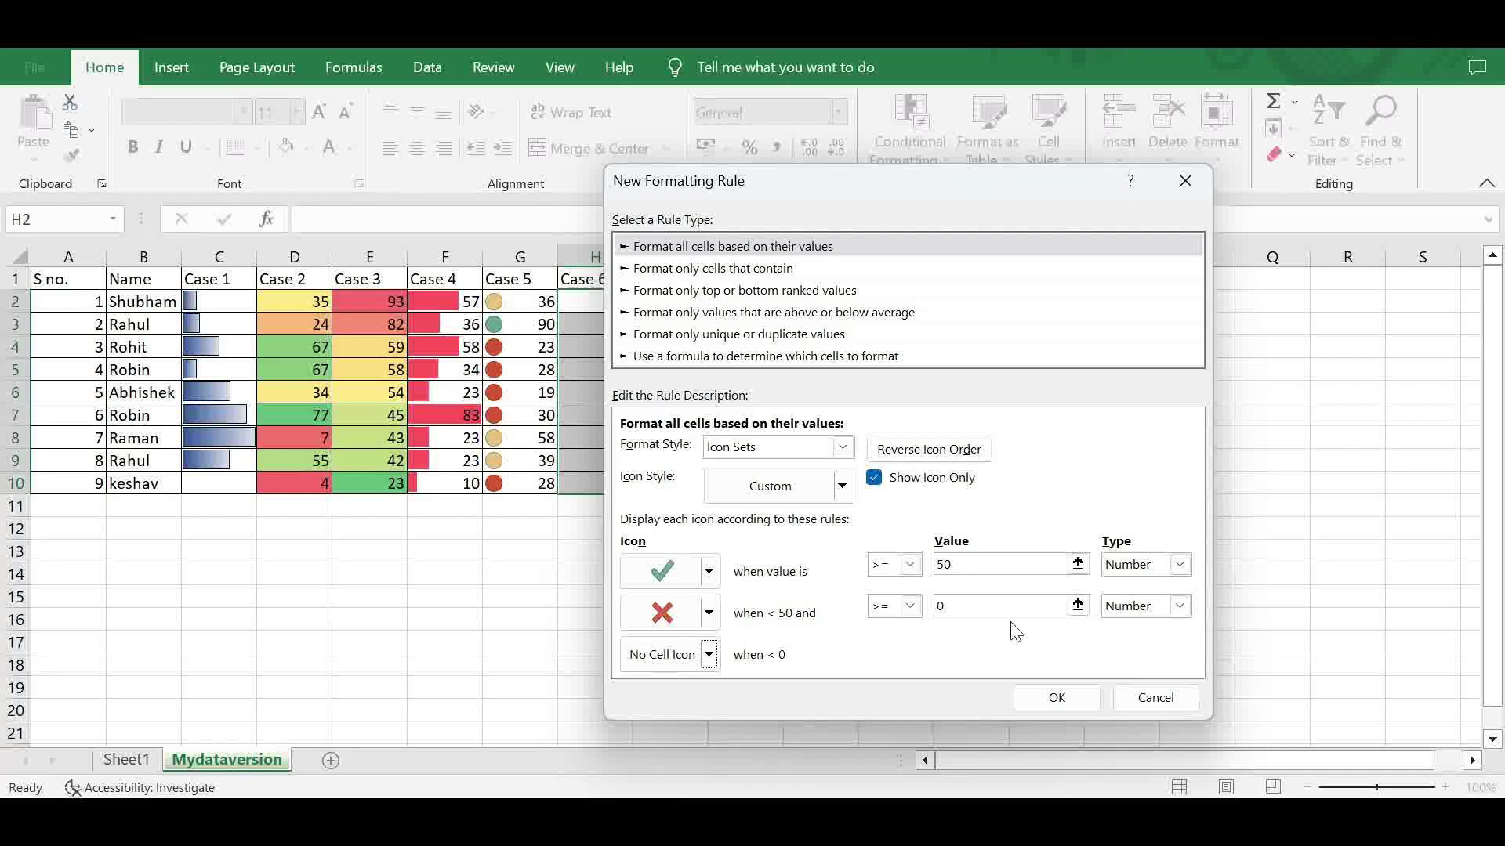
left_click(1058, 699)
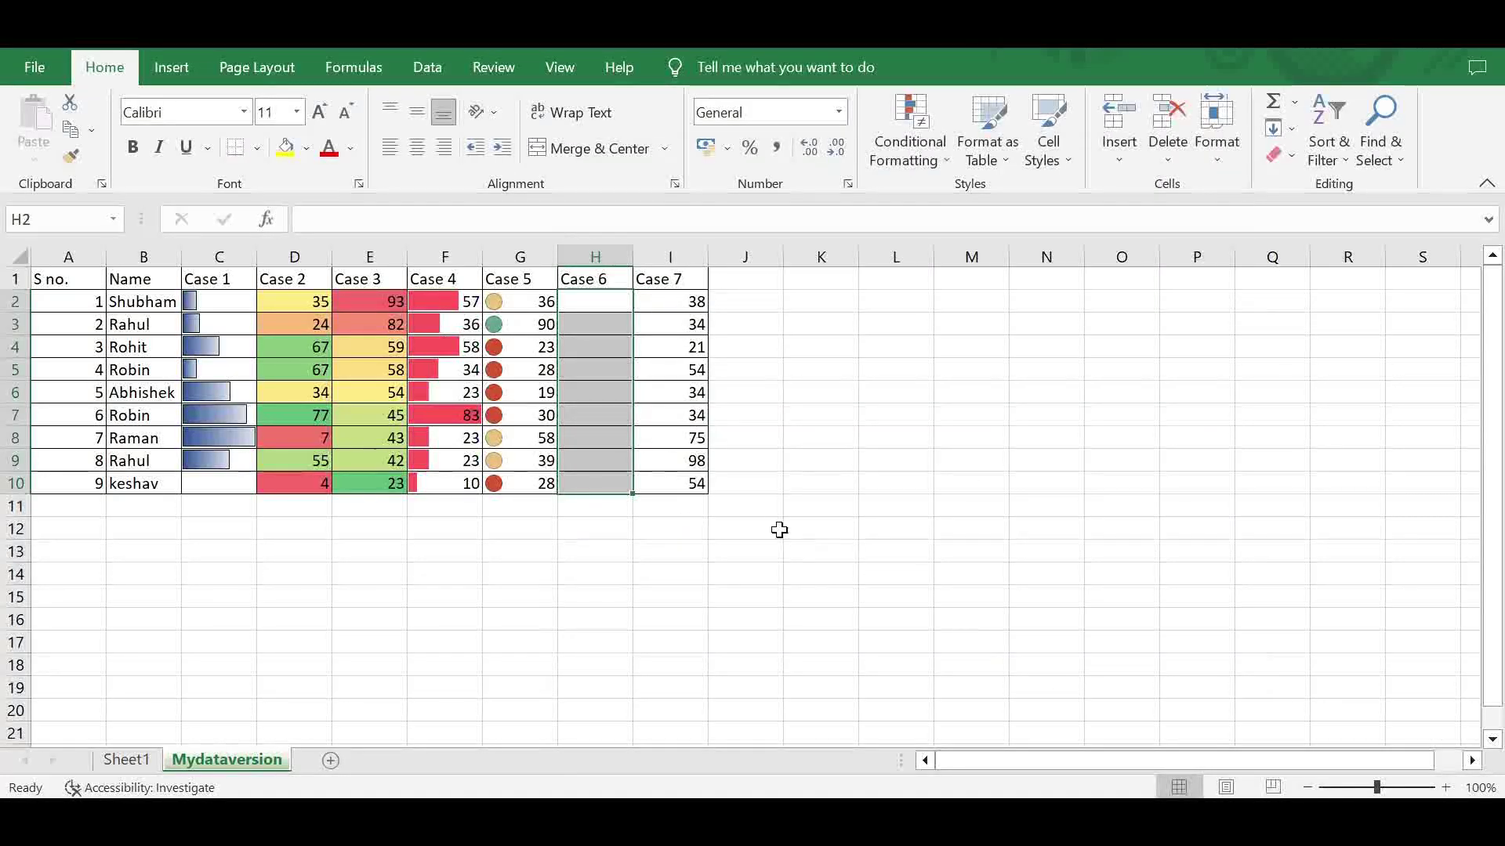
- Enter the Case 6 values 70, 60, 40, 30 and 60 in cells H2 to H6
left_click(601, 300)
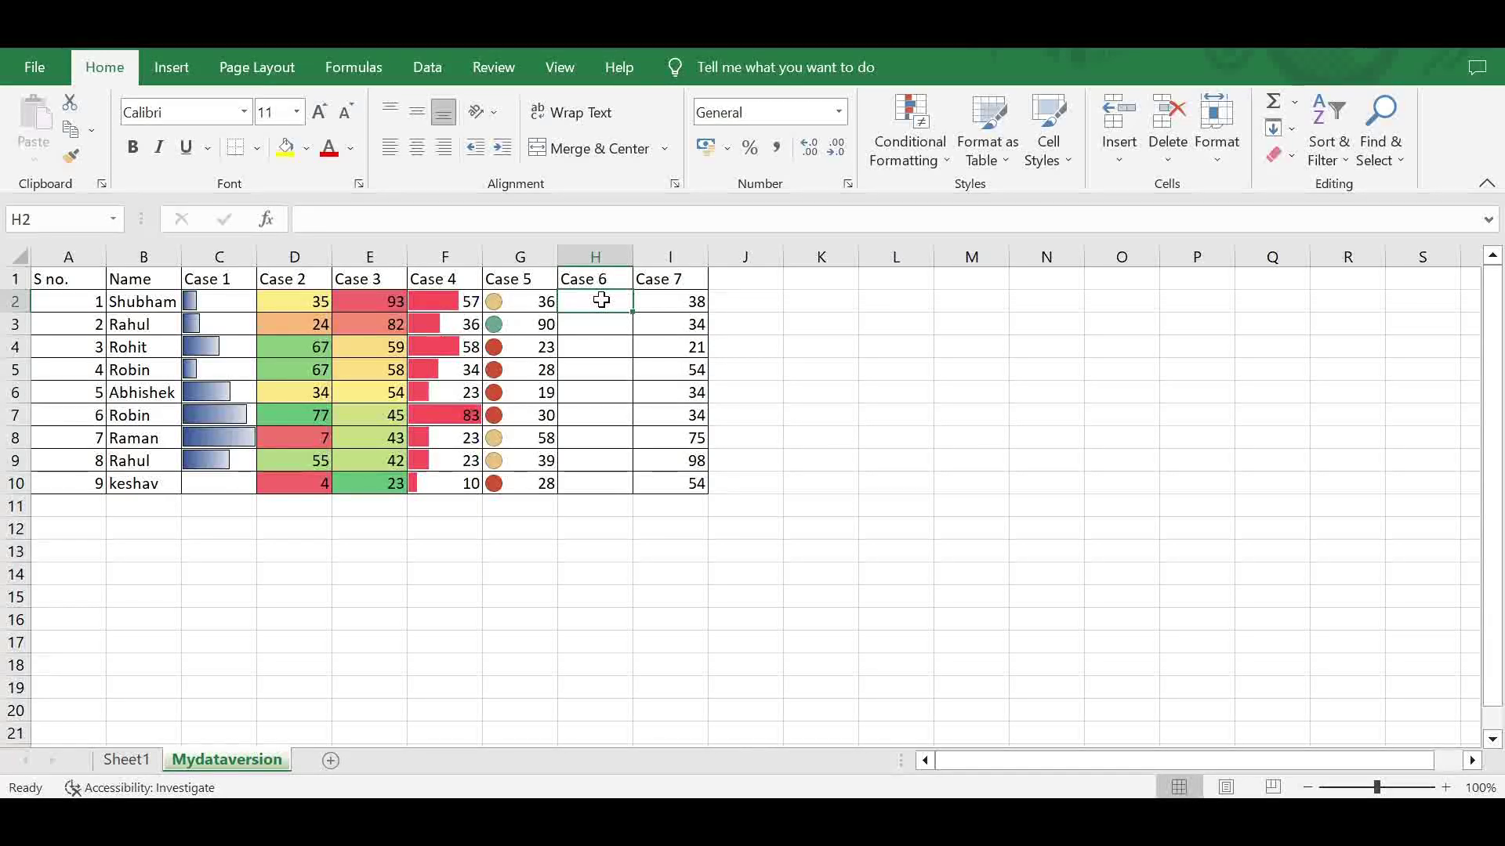
type("70")
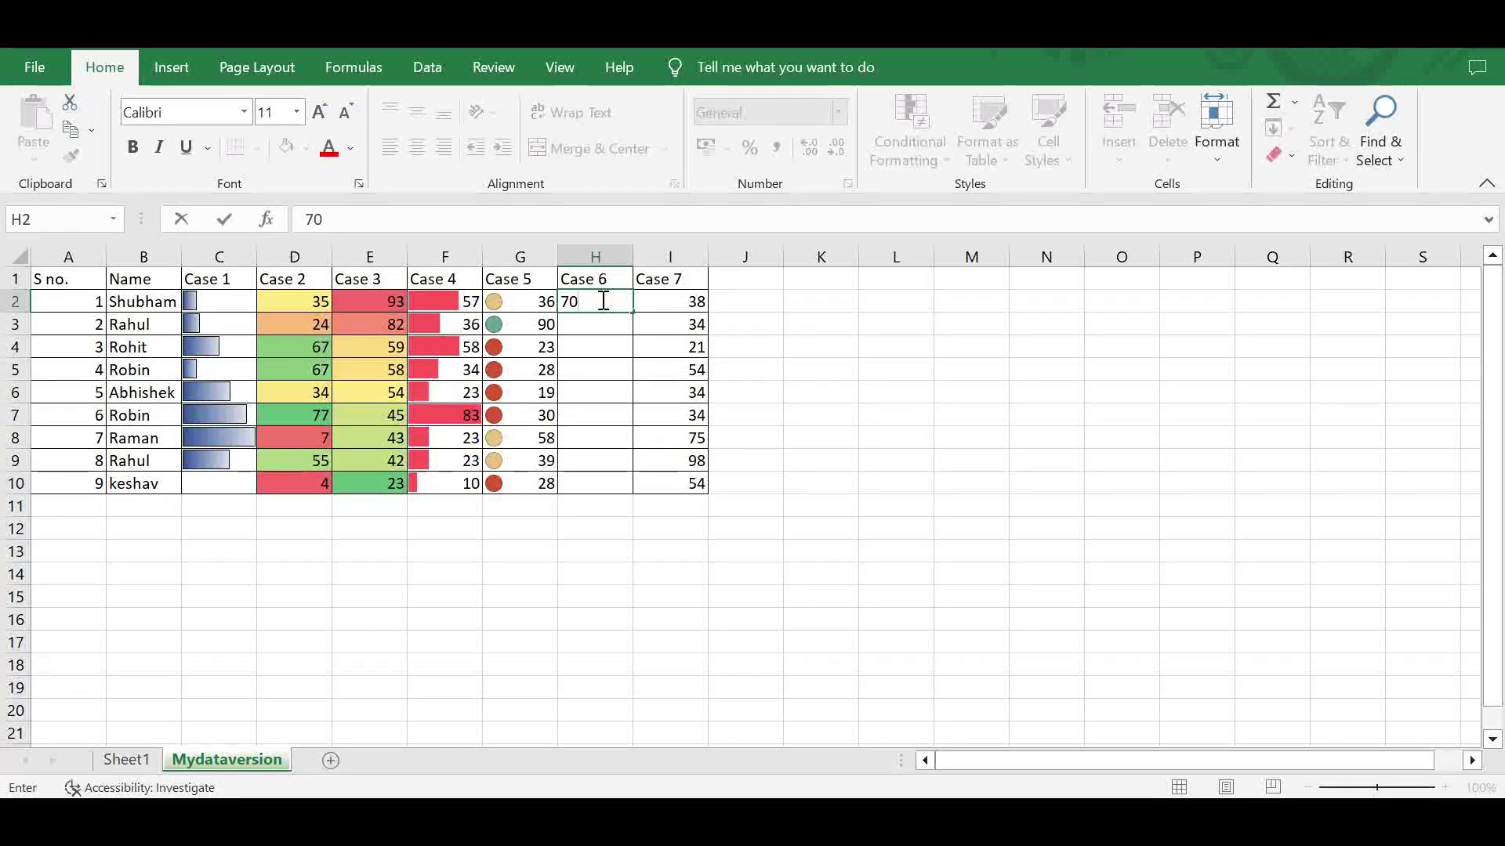
key("Return")
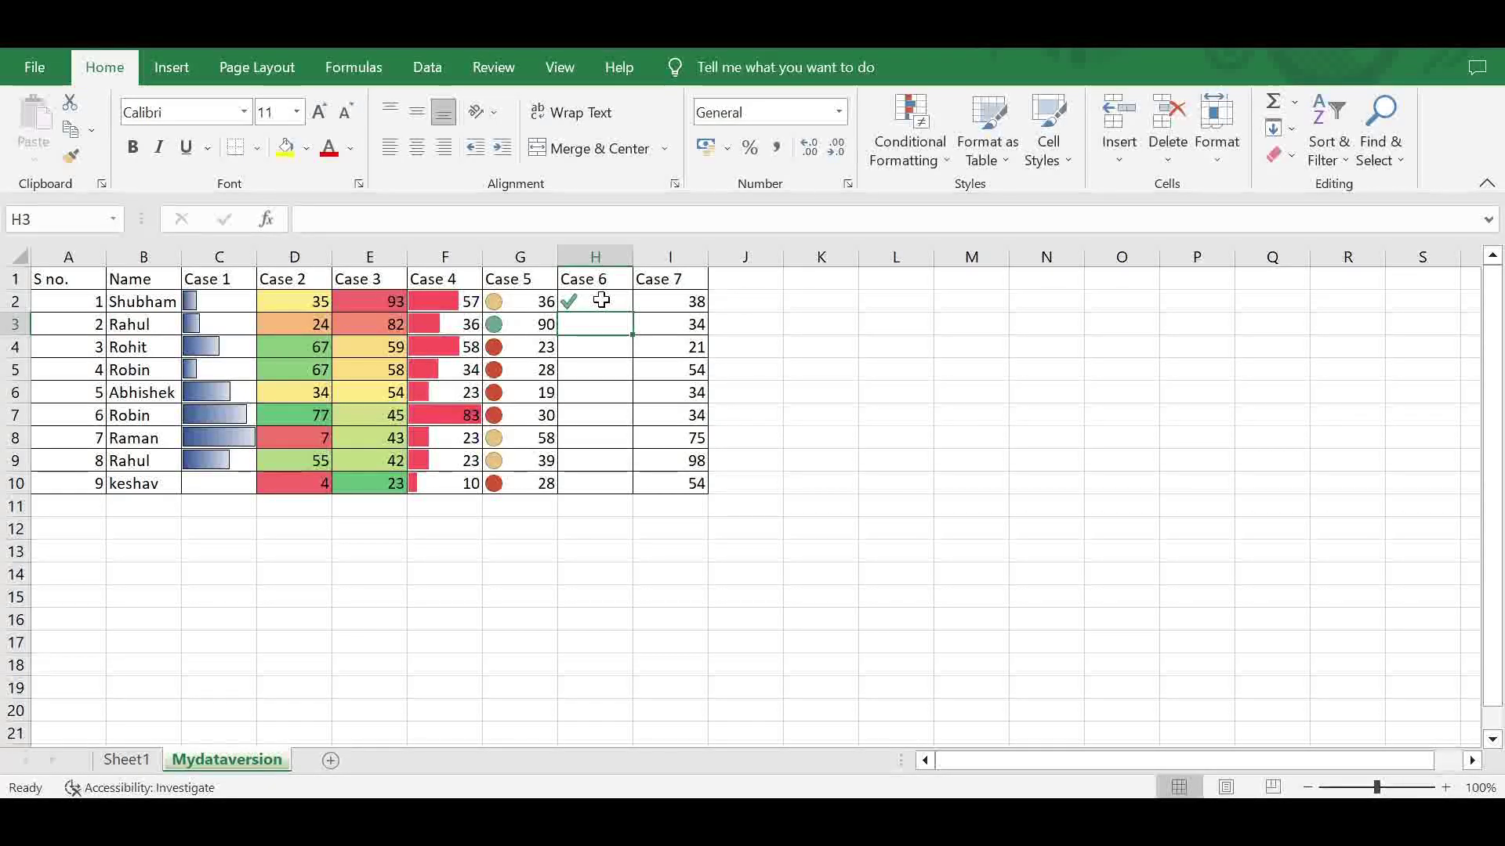
type("60")
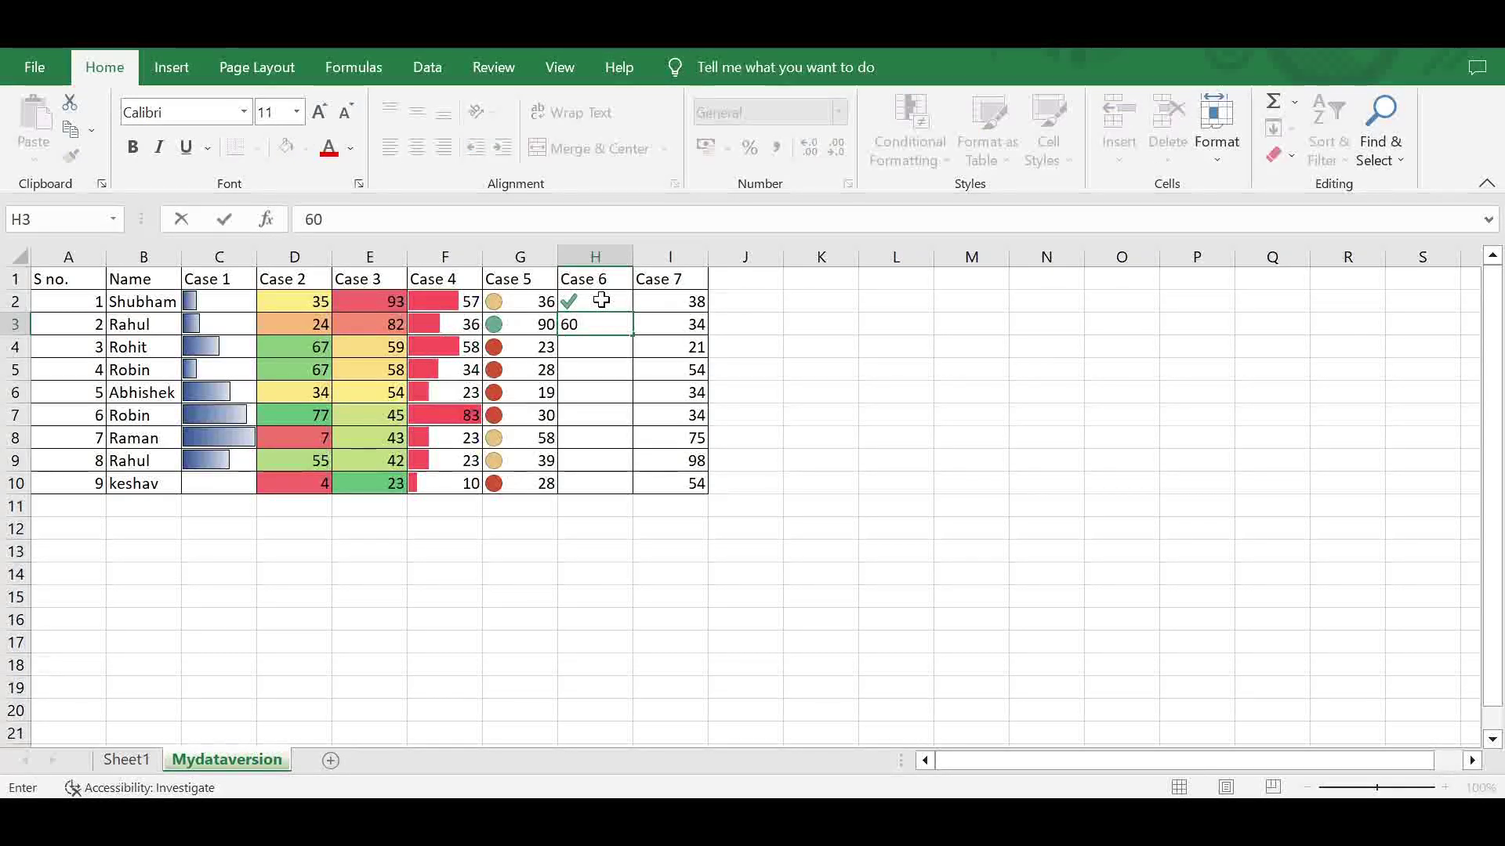
key("Return")
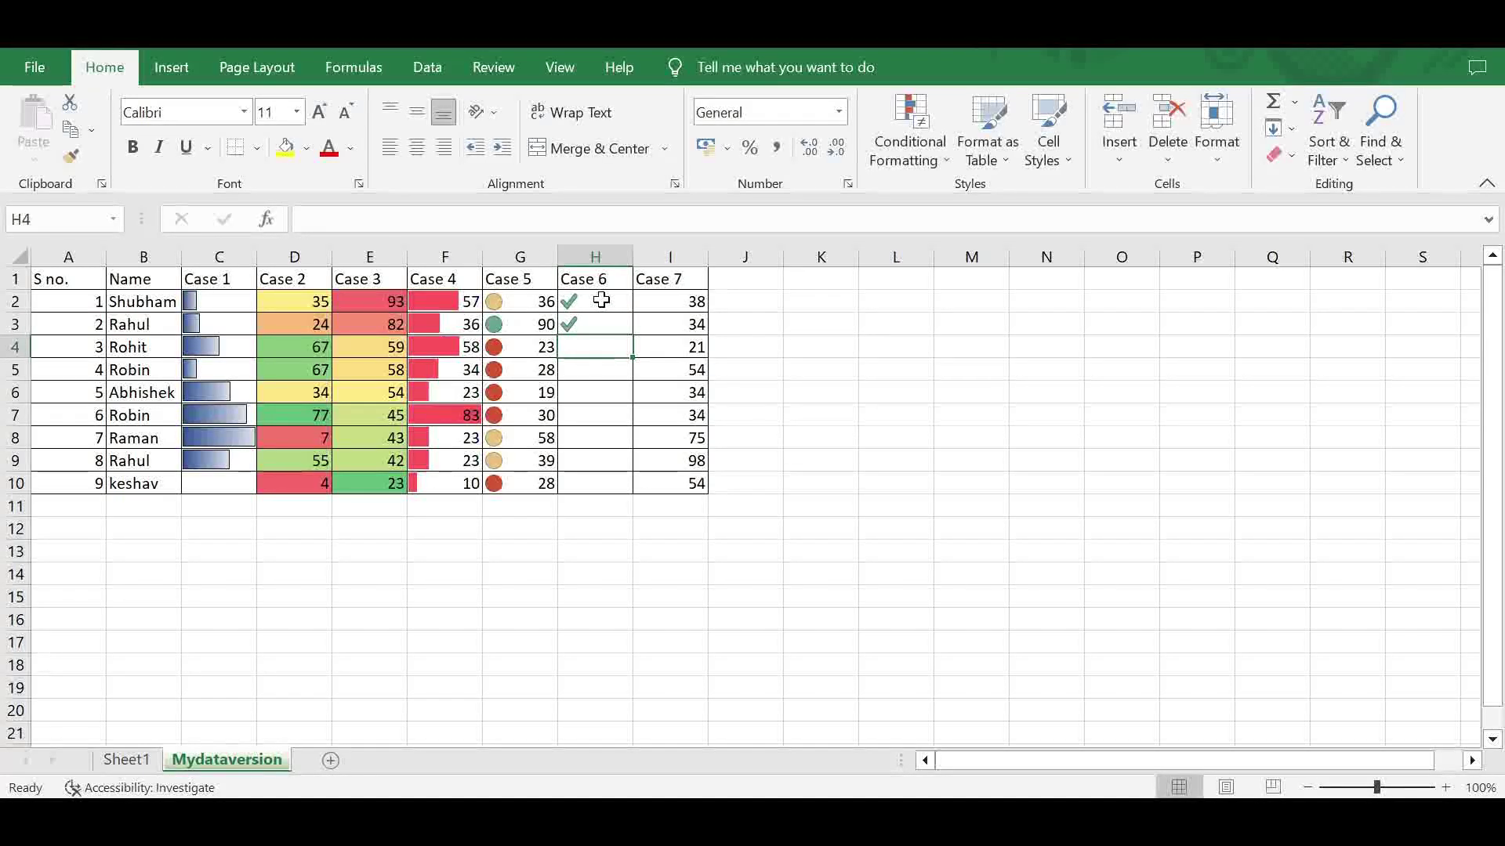
type("40")
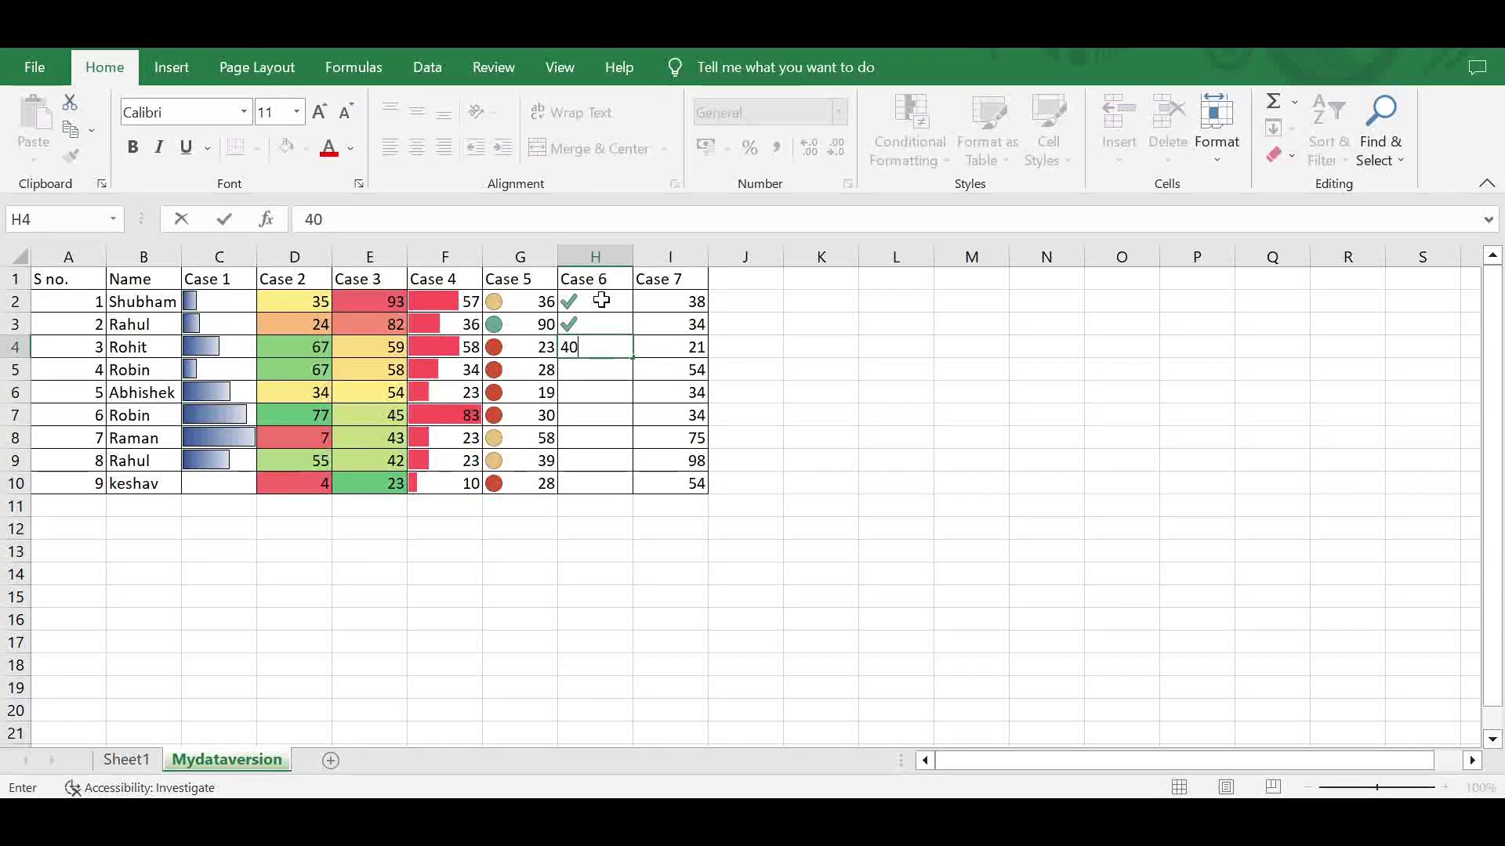
key("Return")
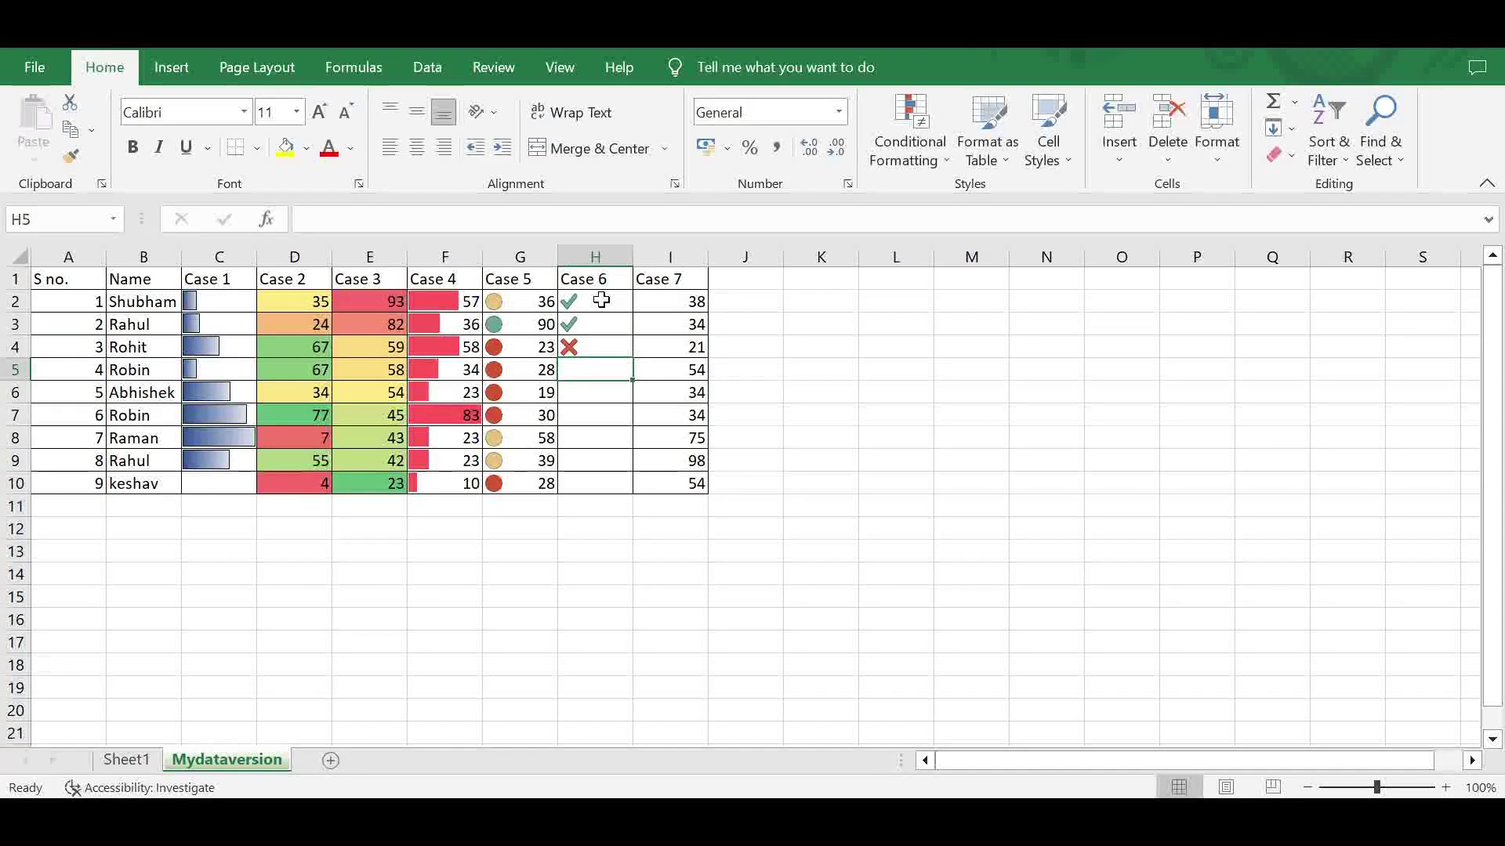
type("30")
key("Return")
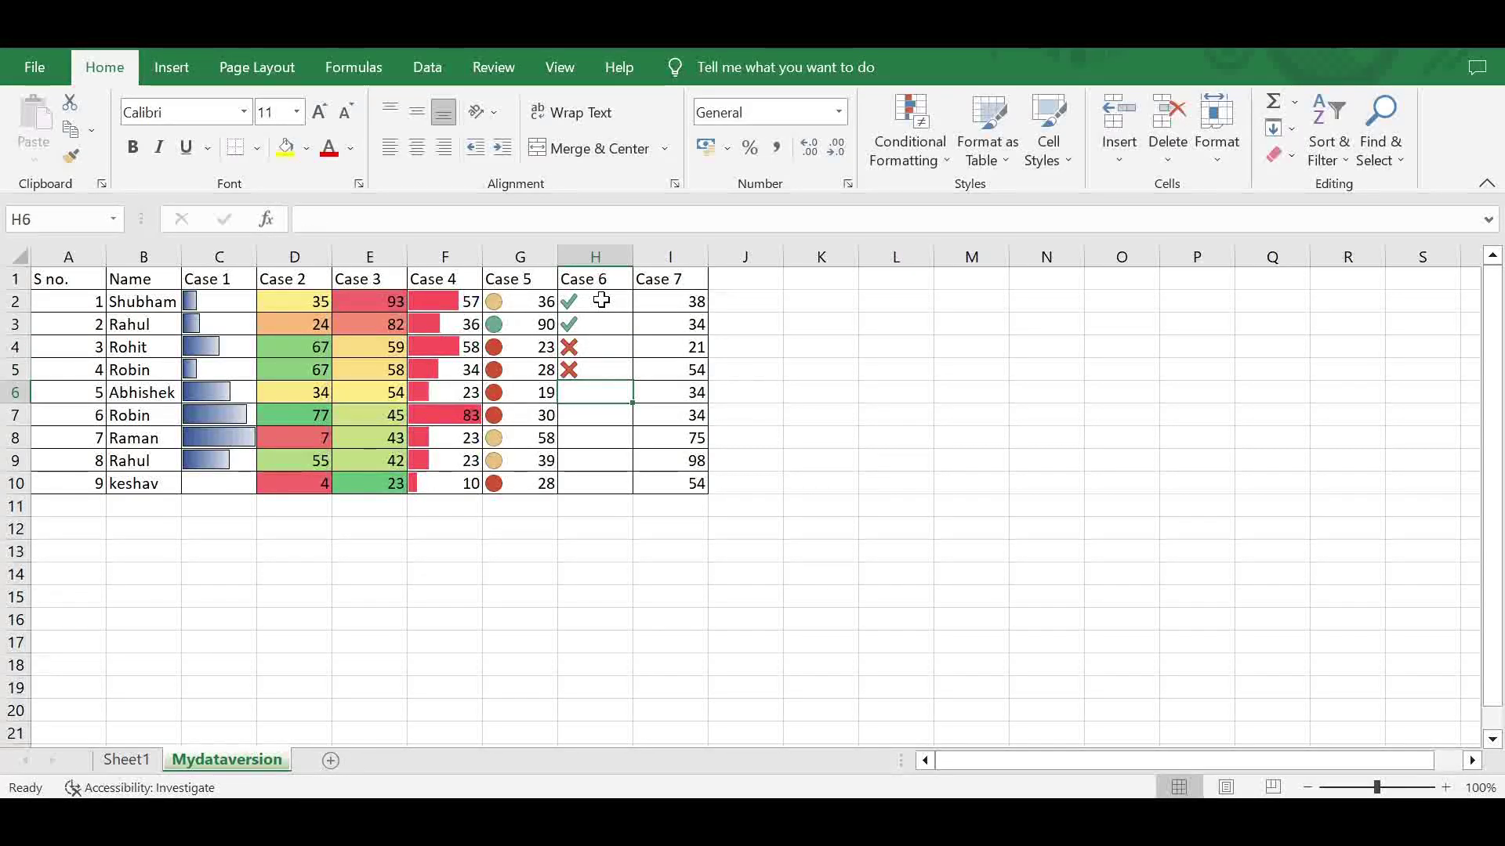
type("60")
key("Return")
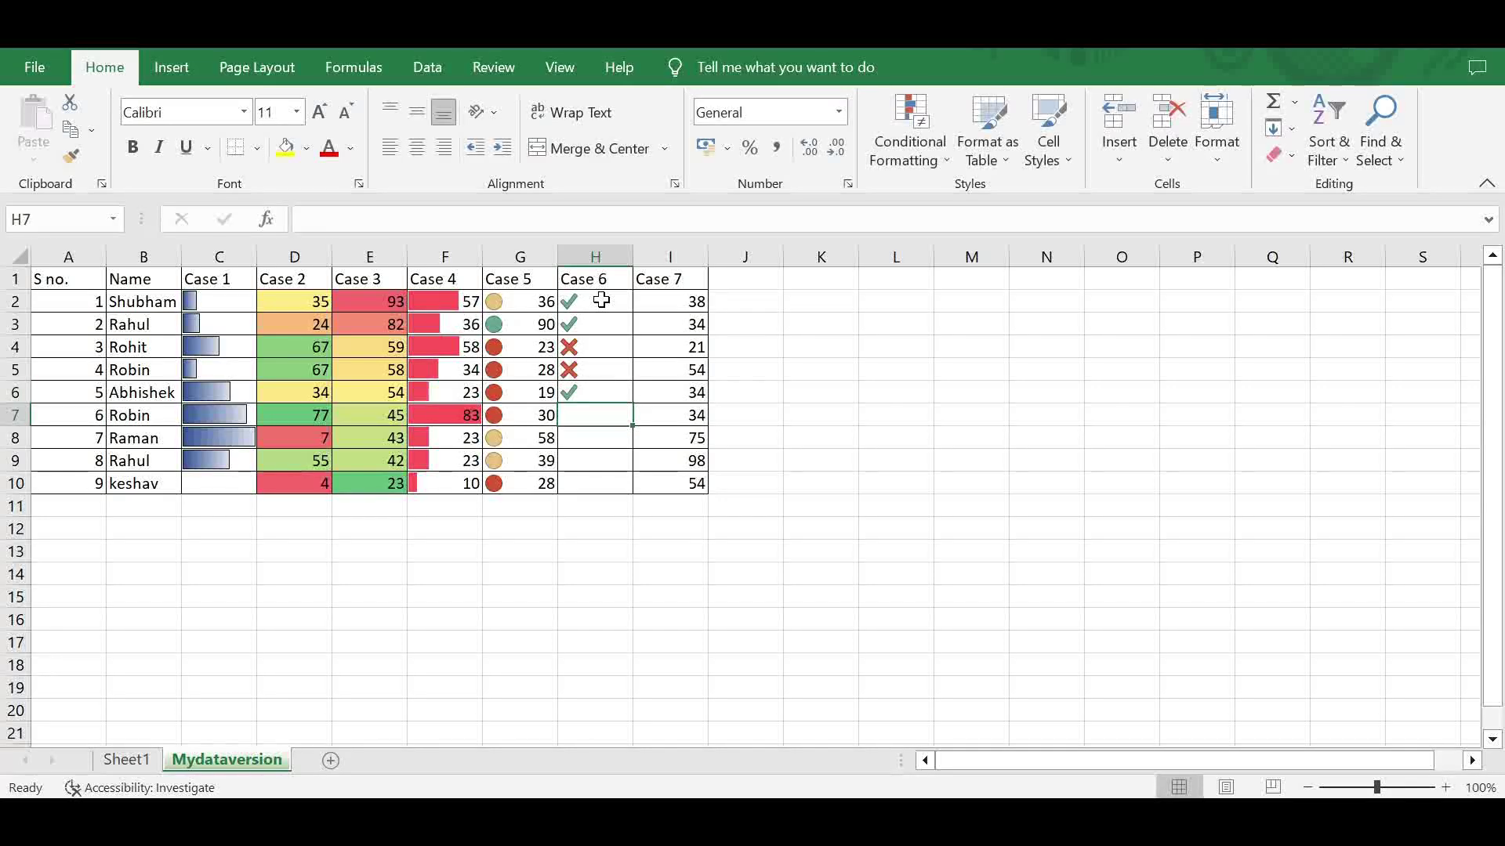
- Fill the remaining Case 6 cells H7 to H10 with 30, 20, 89 and 60
type("30")
key("Return")
type("239")
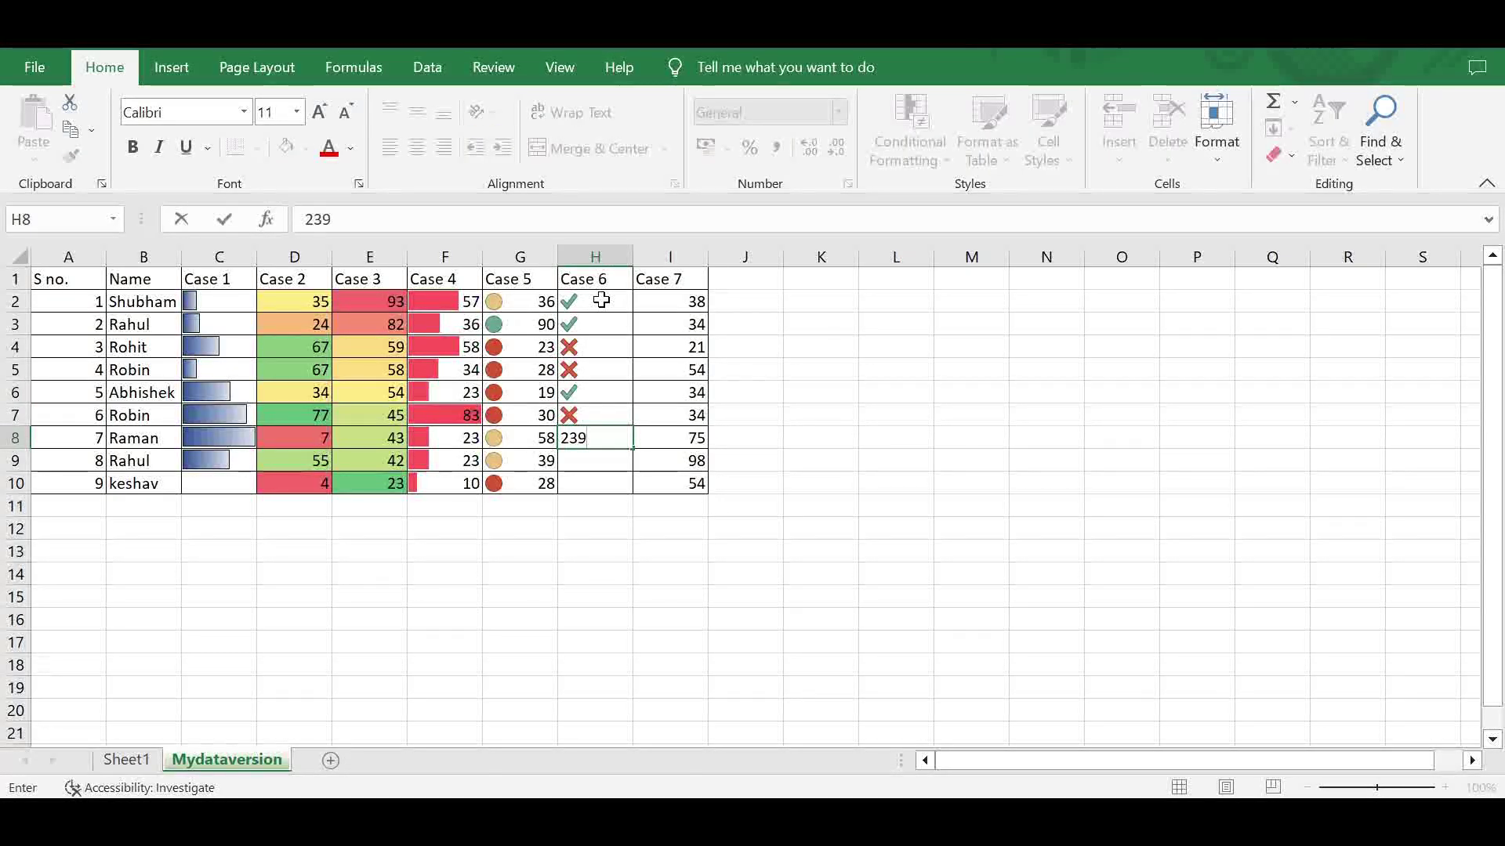
key("BackSpace")
key("BackSpace")
type("0")
key("Return")
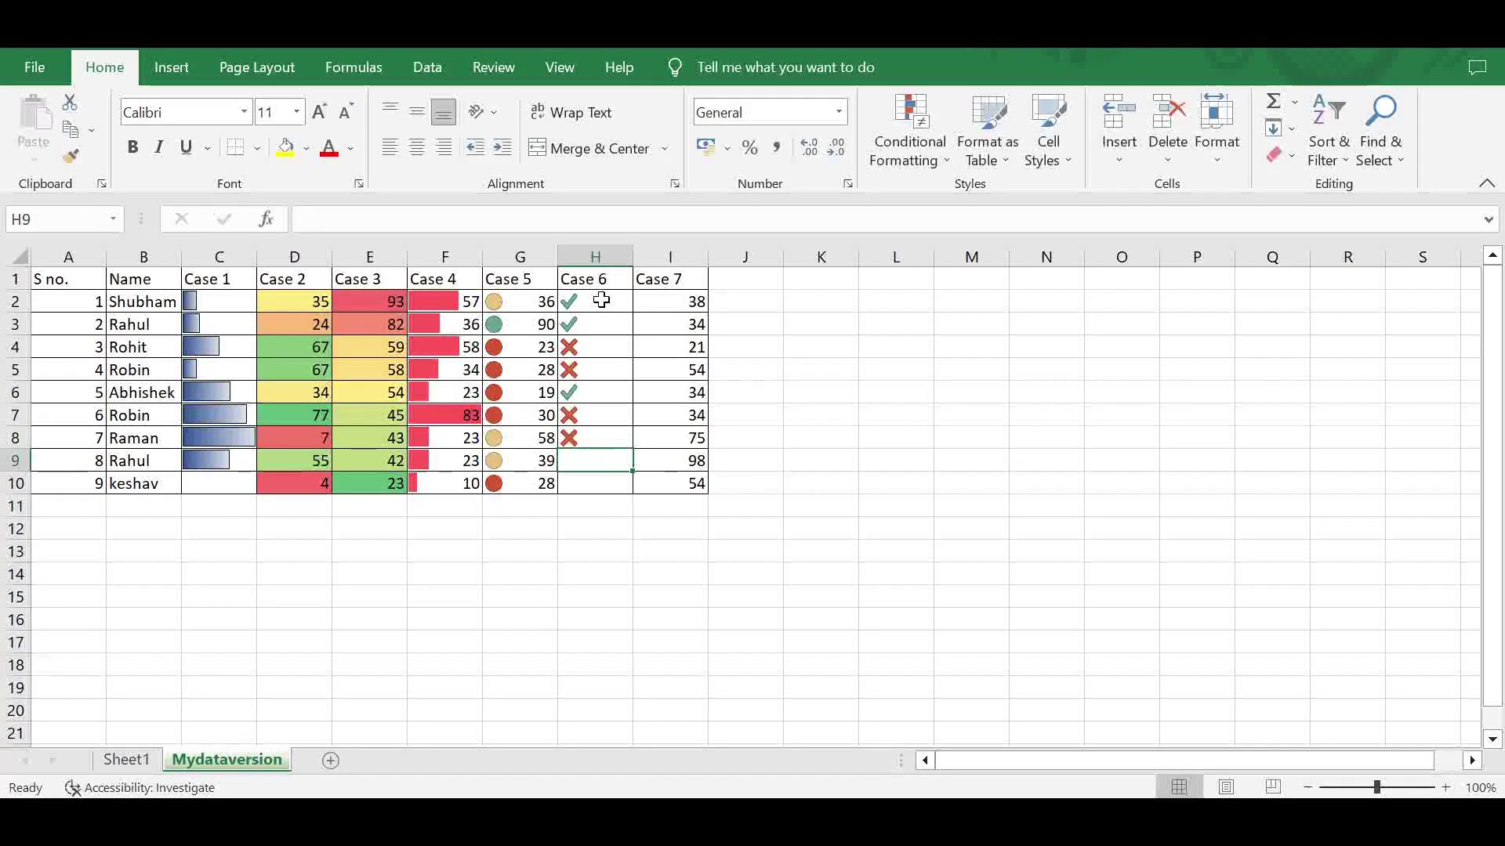
type("89")
key("Return")
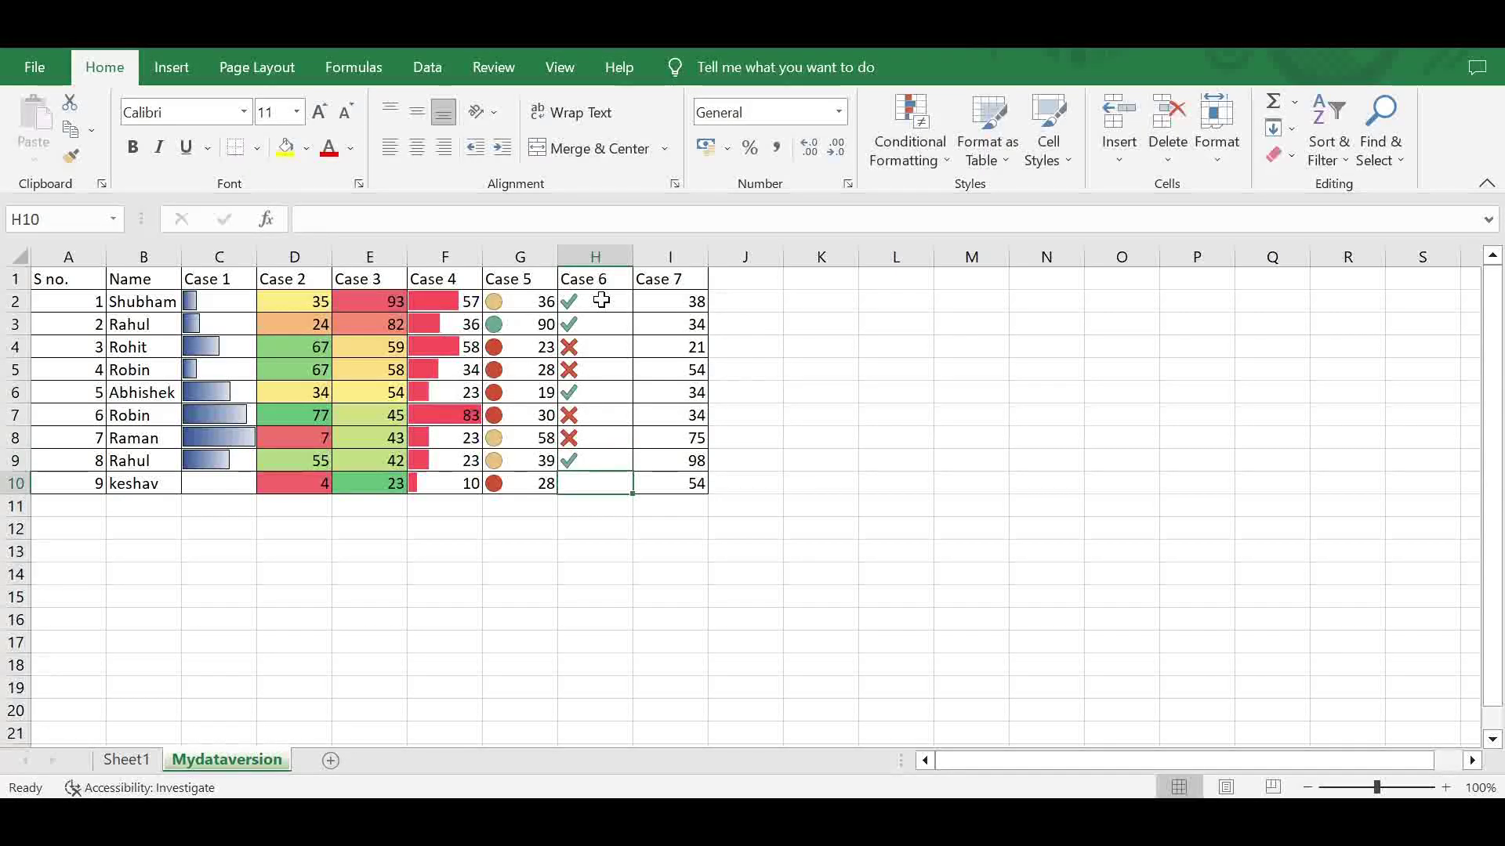
type("60")
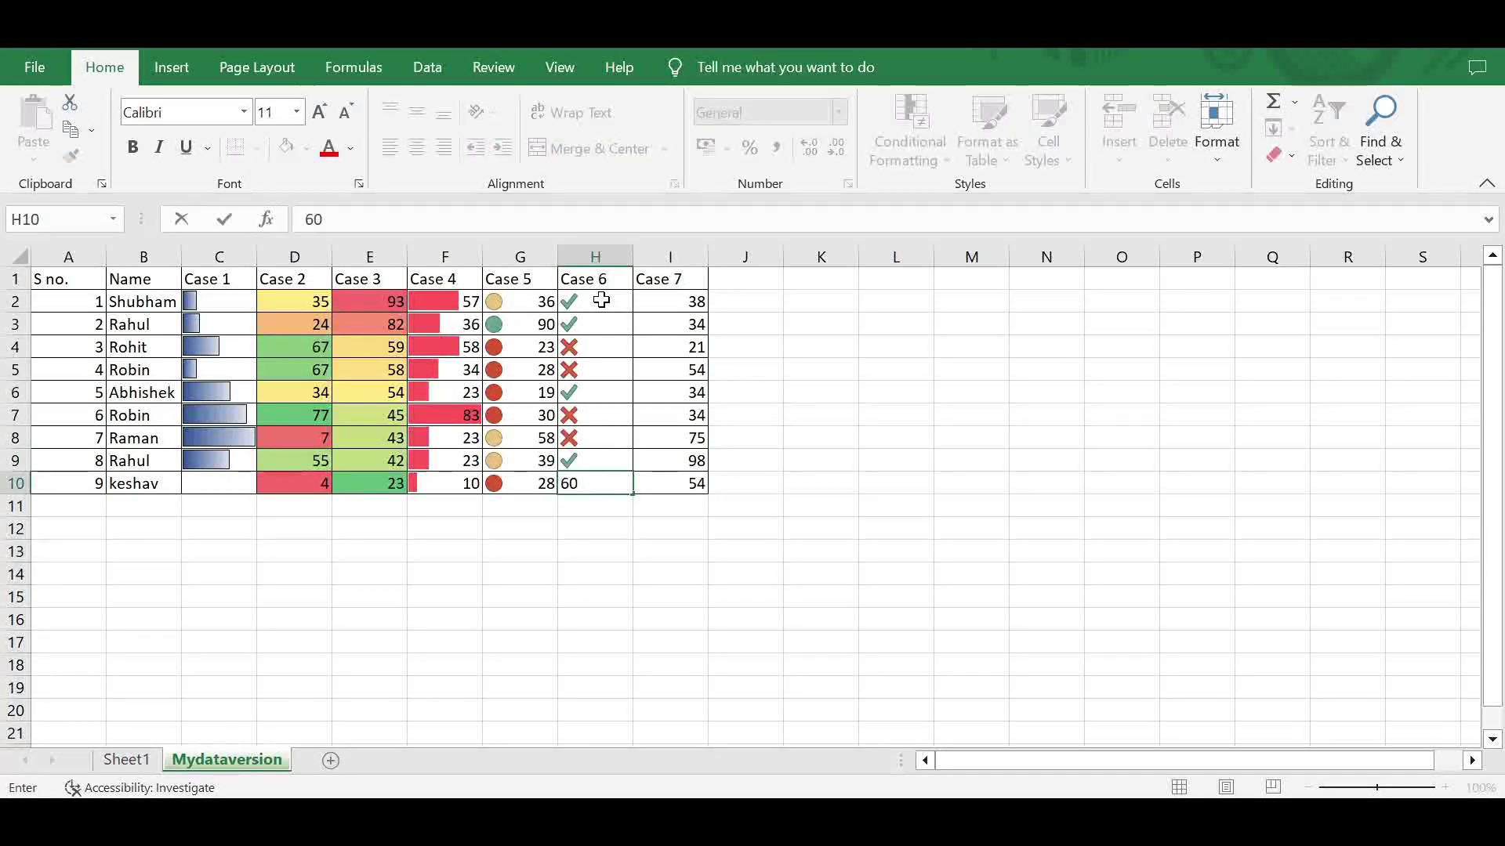
key("Return")
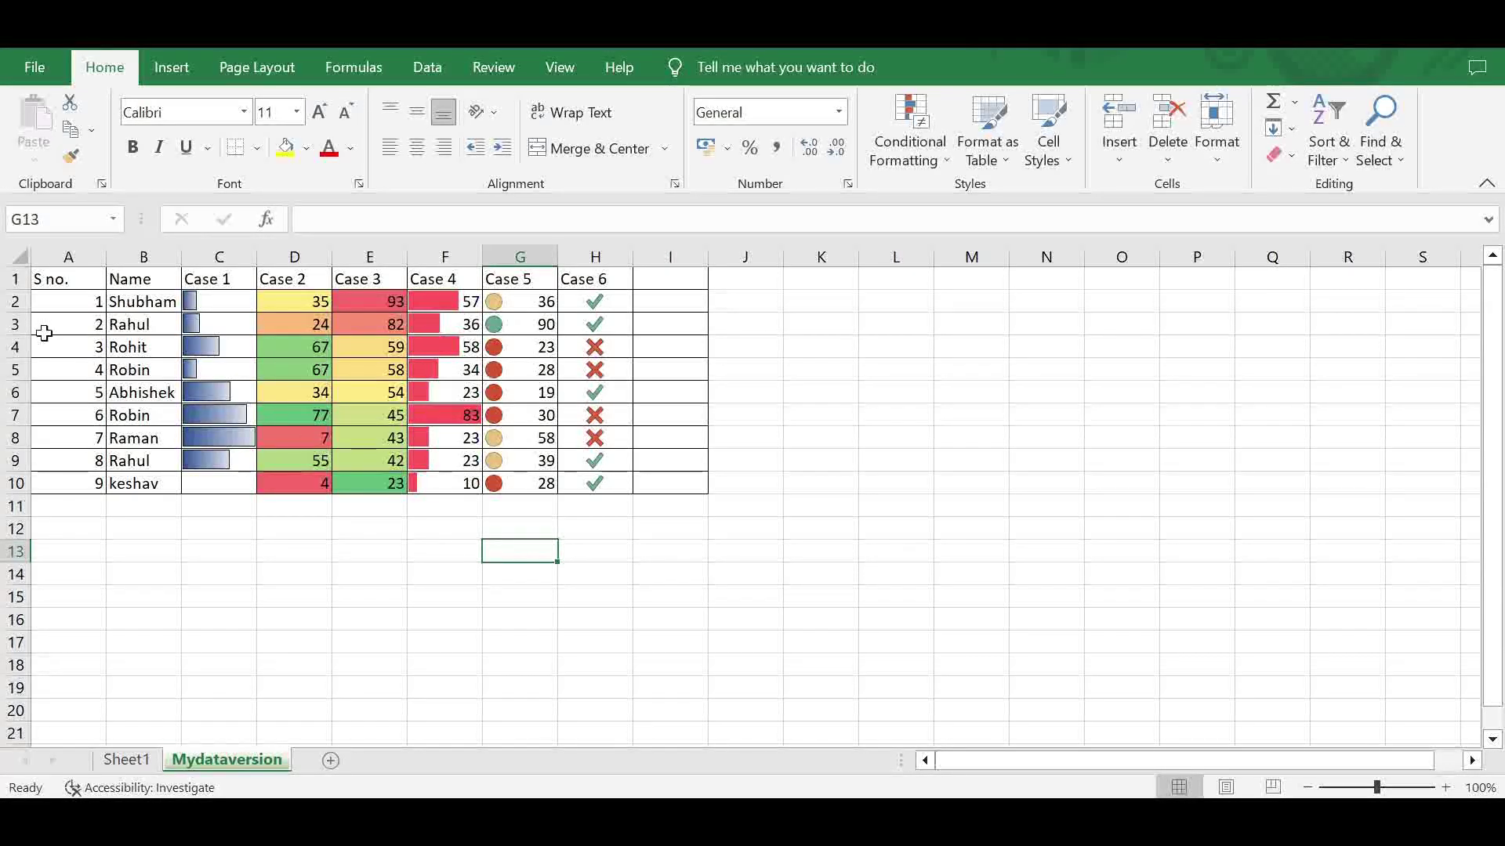
- Format the range A1:H10 as a table with headers, using the orange banded Medium style with a solid orange header row
left_click_drag(59, 280, 623, 487)
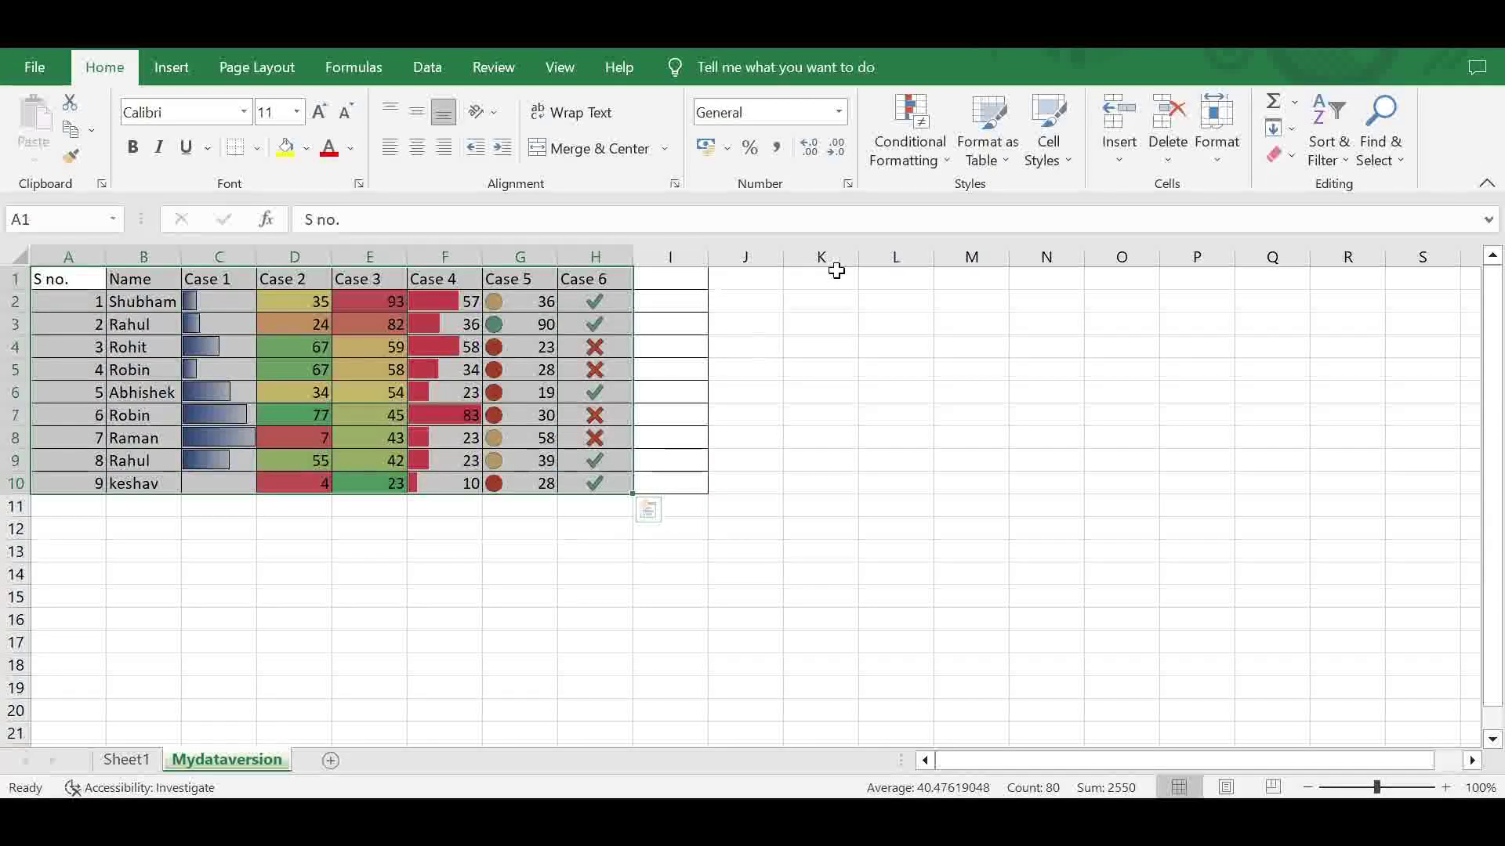
left_click(990, 161)
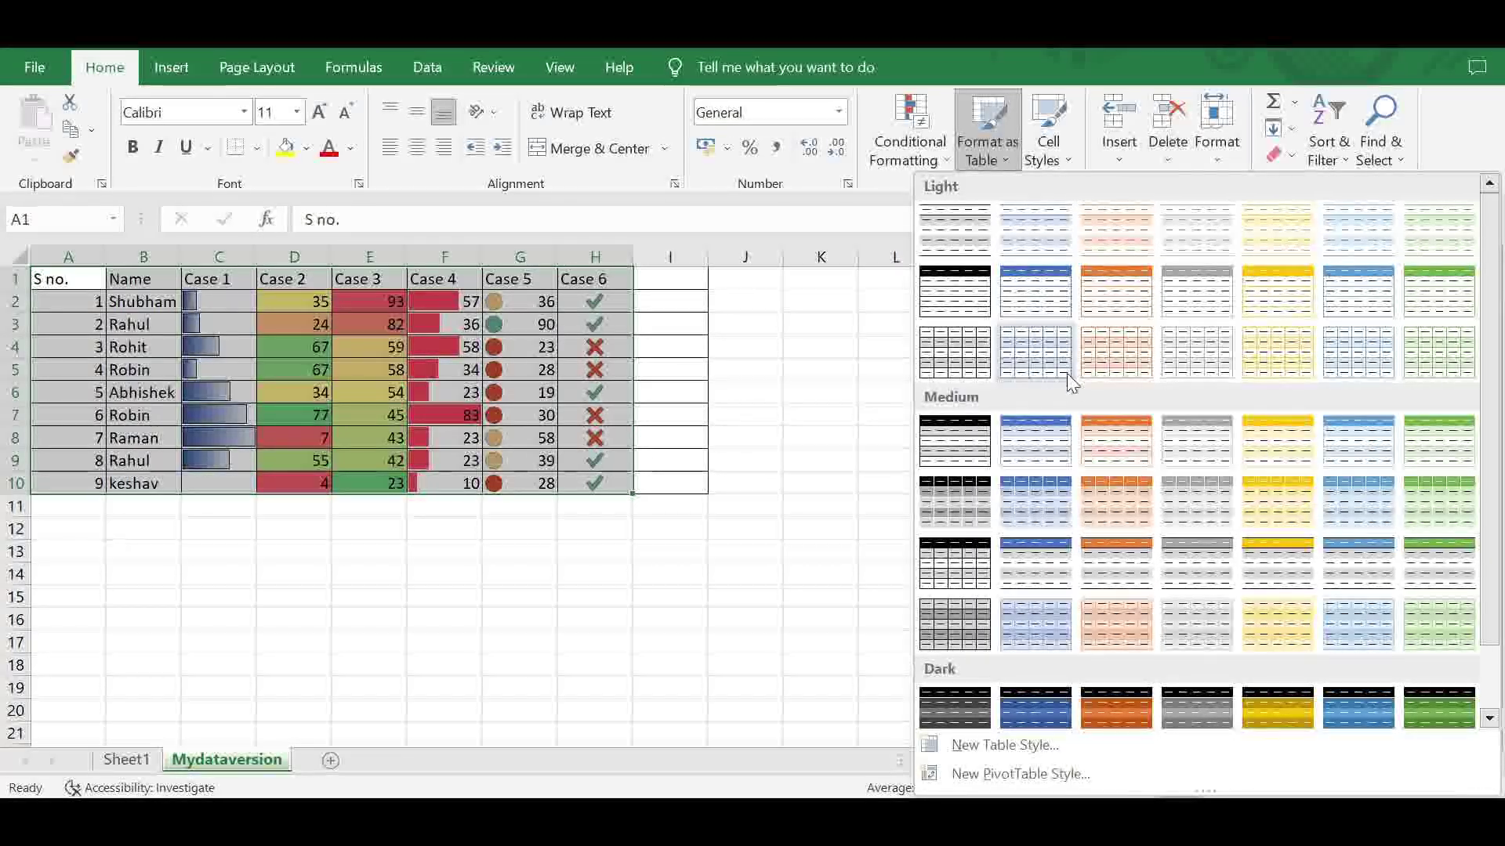
left_click(1112, 511)
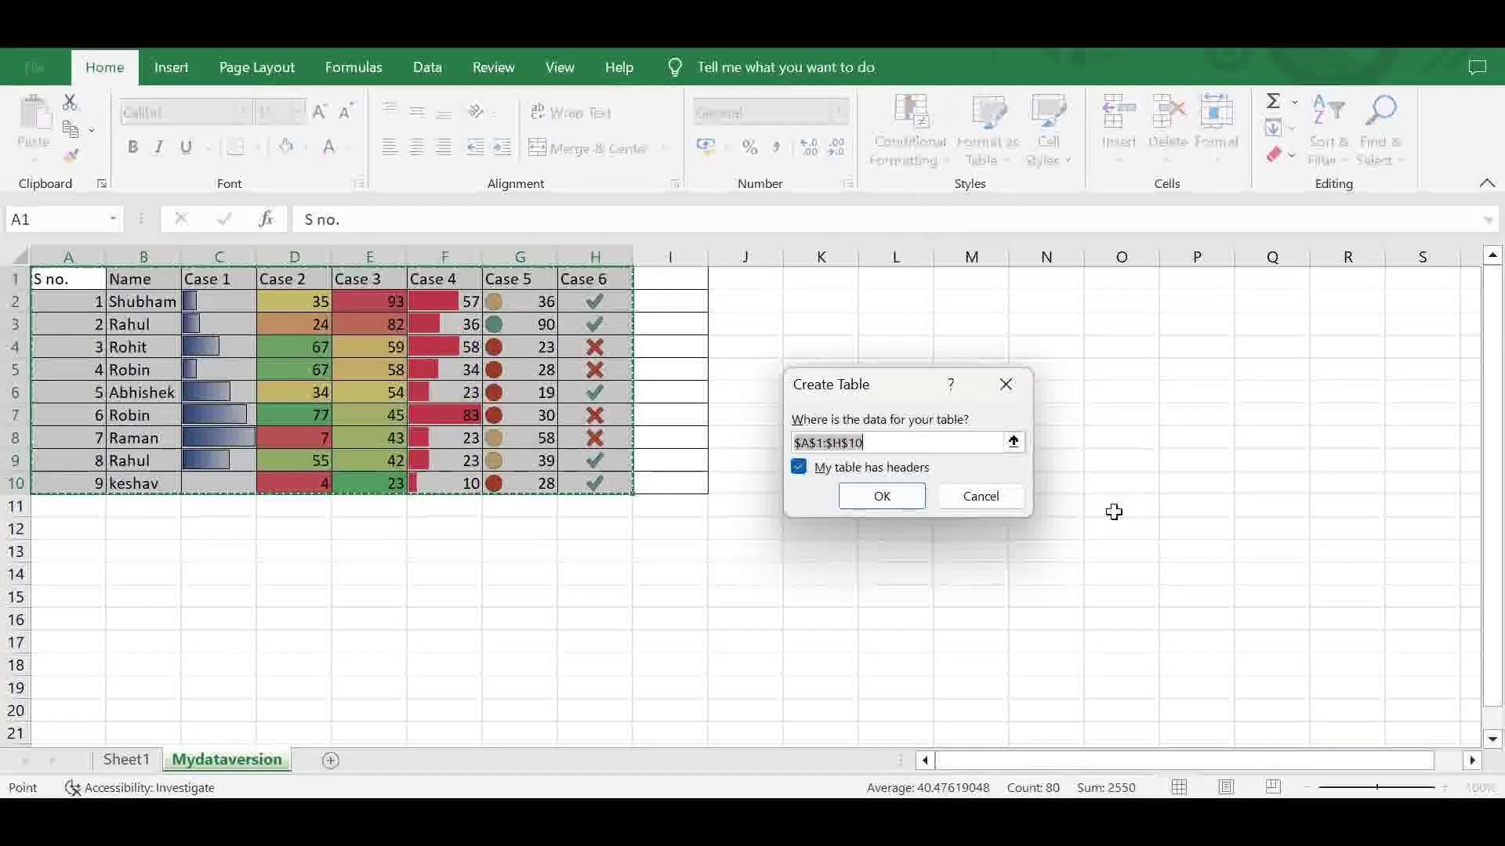
left_click(887, 496)
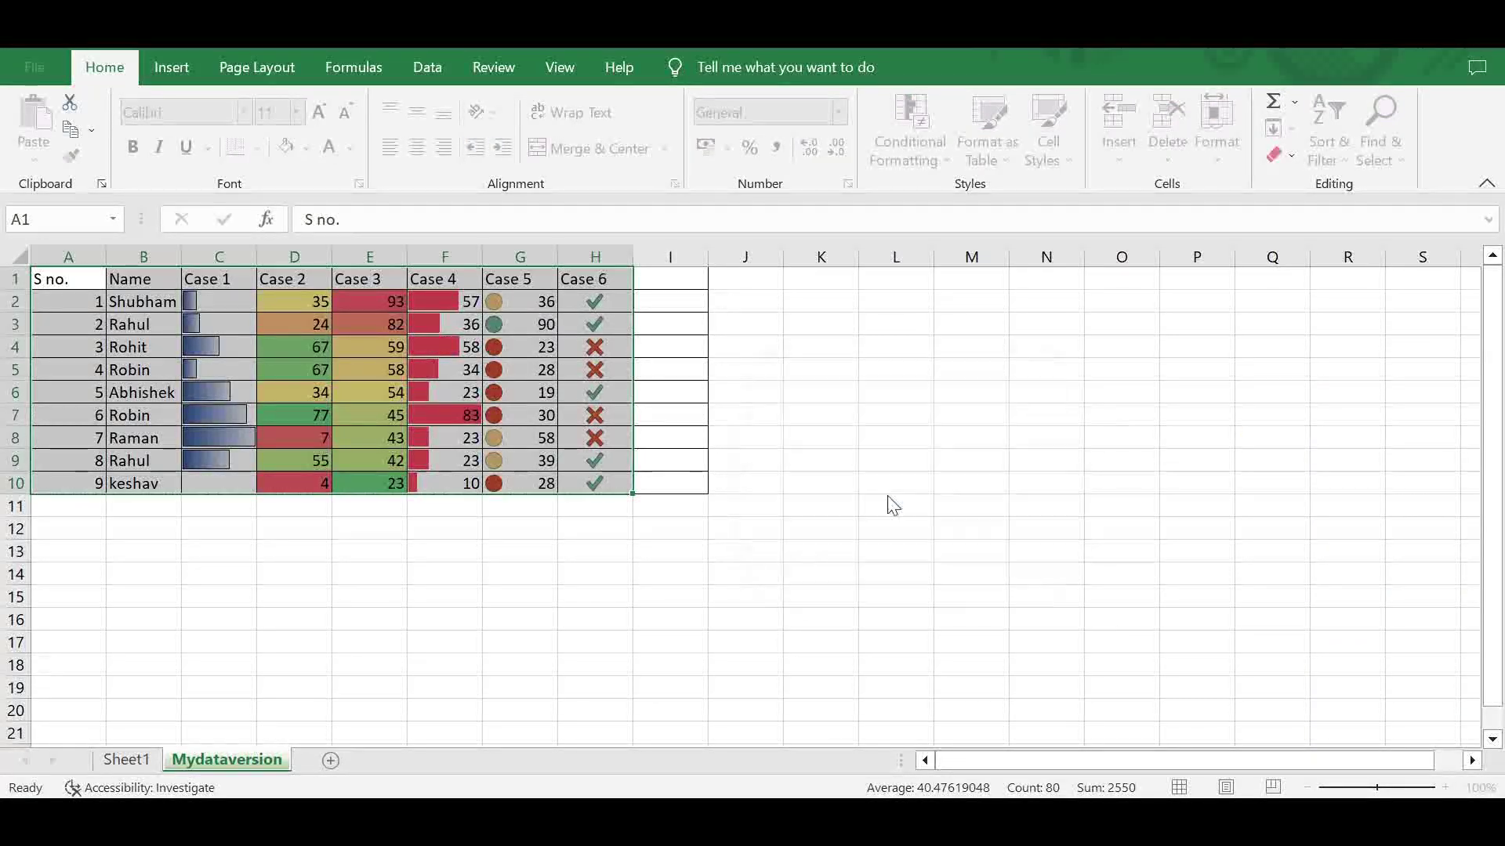
left_click(559, 584)
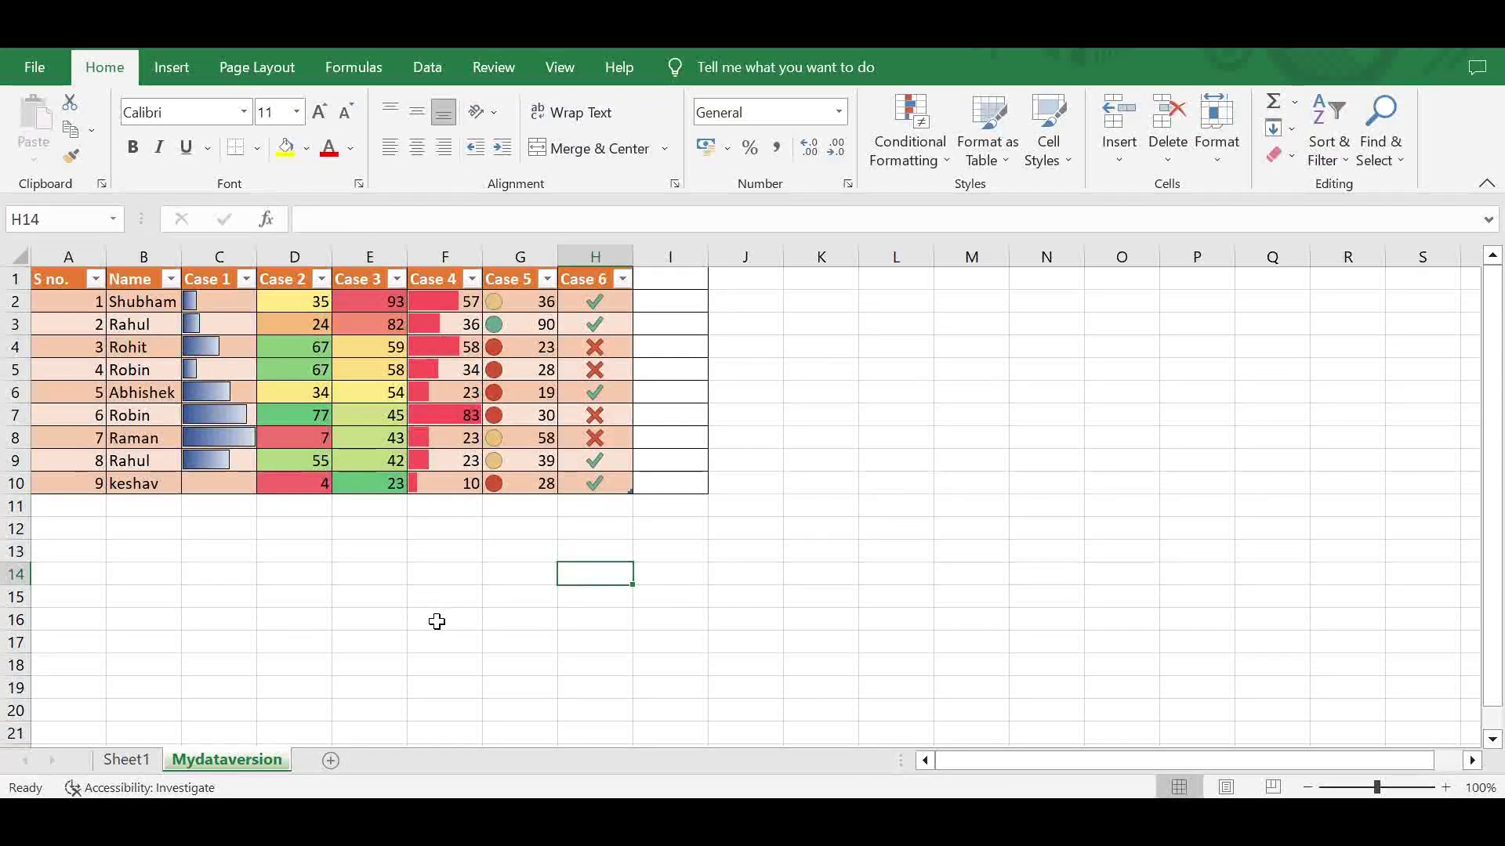
- Open the sort and filter options of the table's Case 4 column
left_click(471, 280)
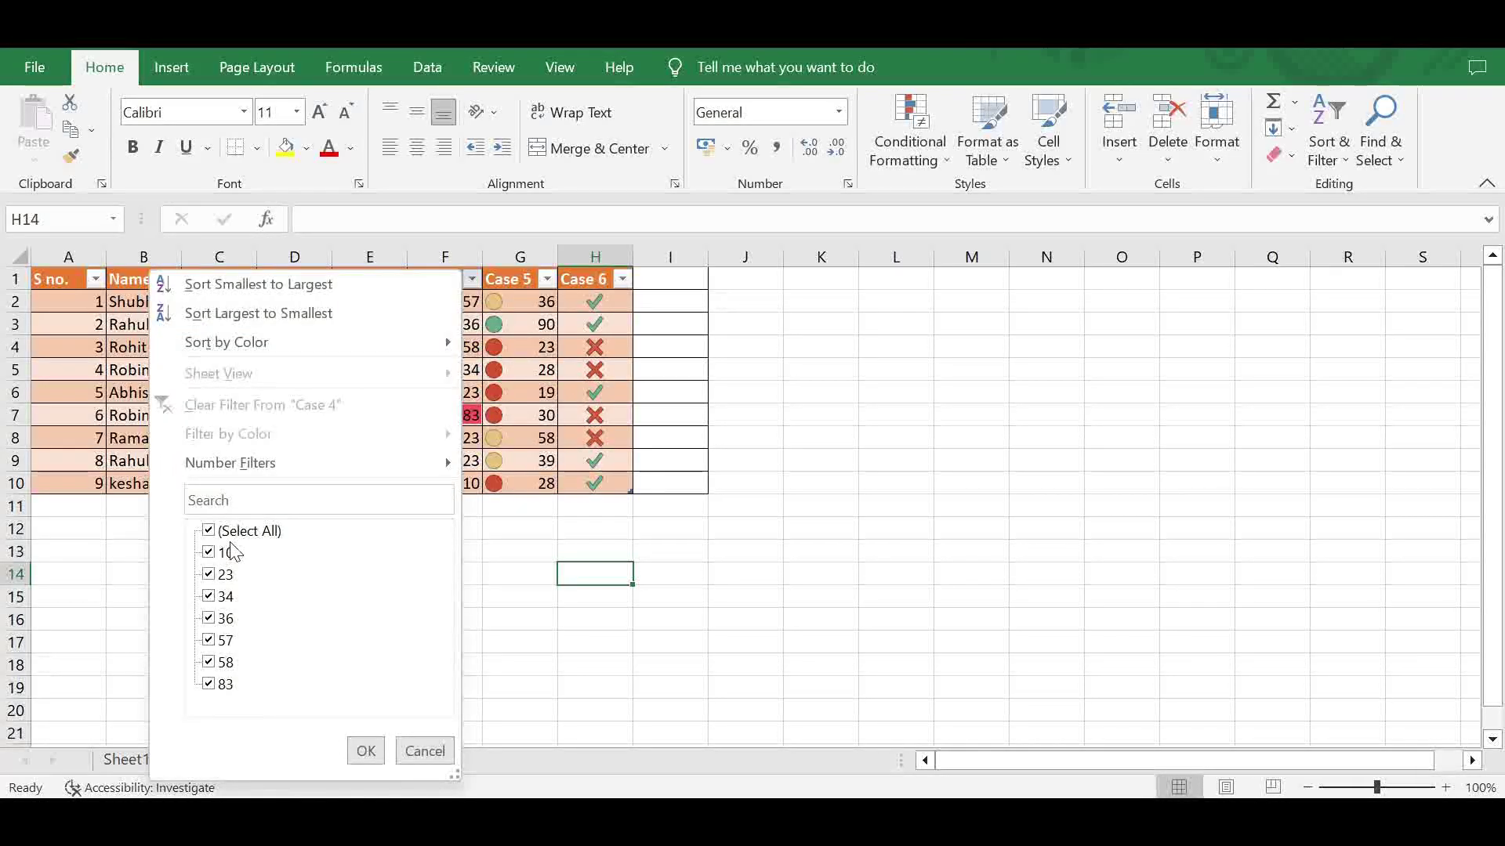